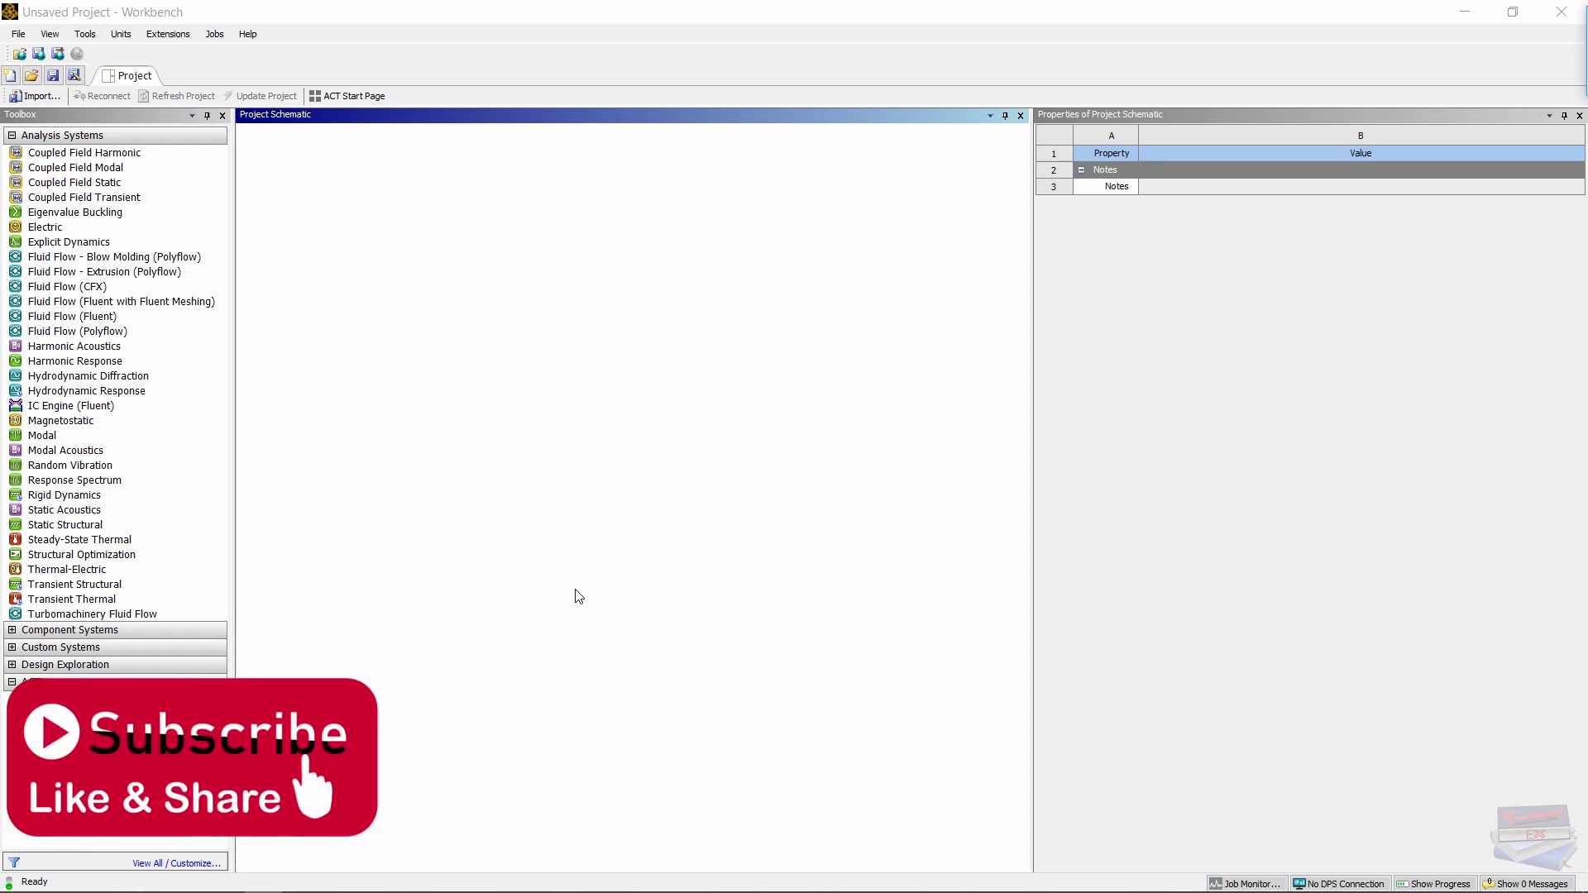
- Add a Static Structural system and create a new material named 'Stainless Steel'
{"action": "left_click_drag", "start_coordinate": [86, 534], "coordinate": [379, 210]}
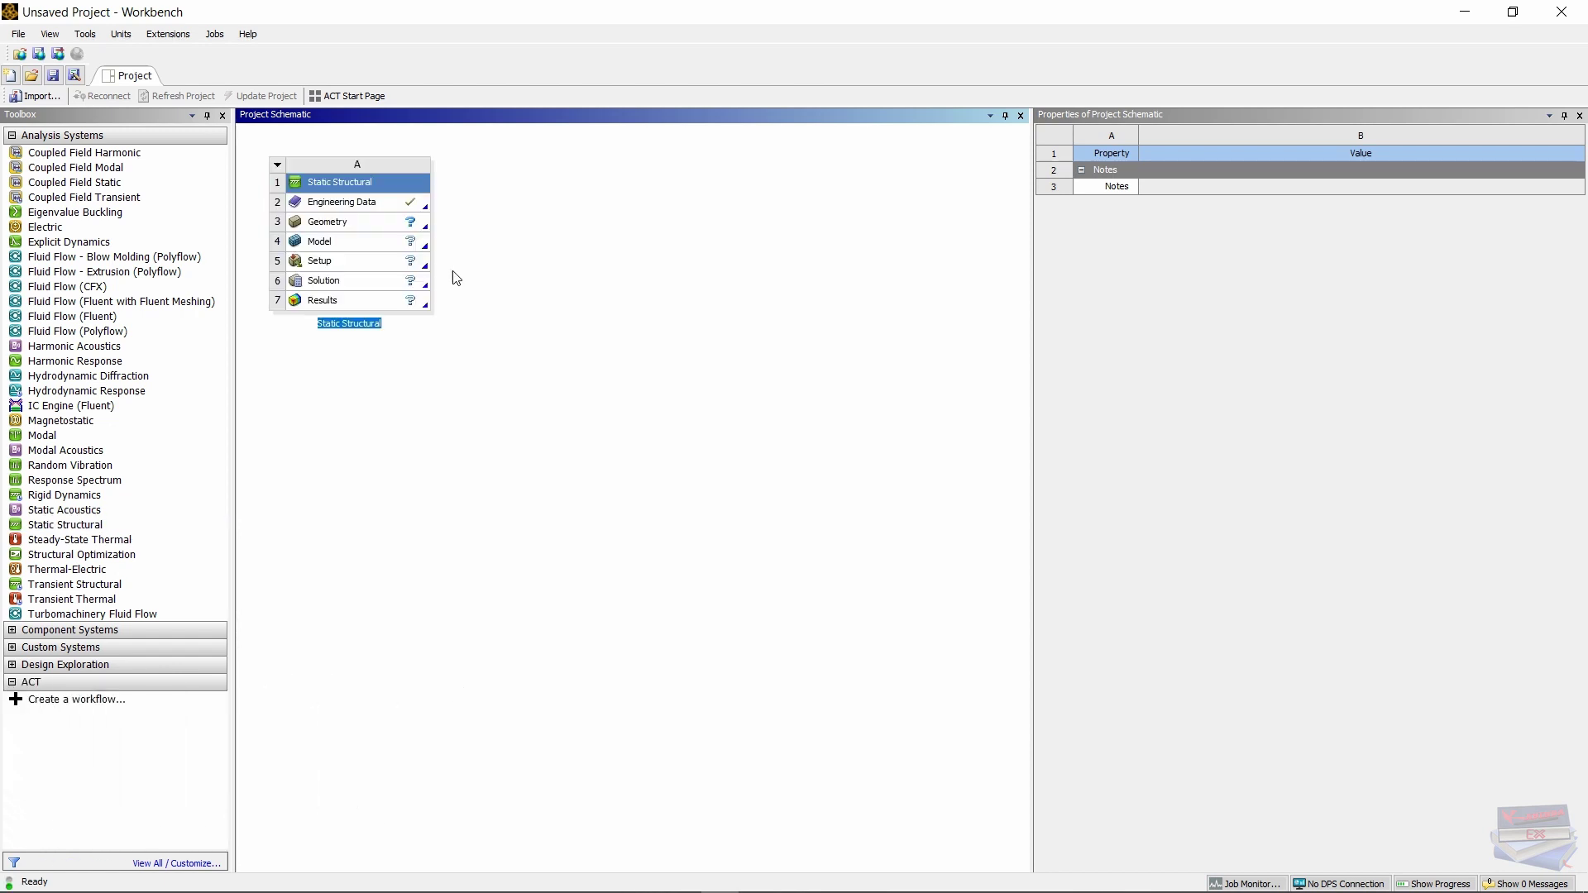
{"action": "double_click", "coordinate": [339, 206]}
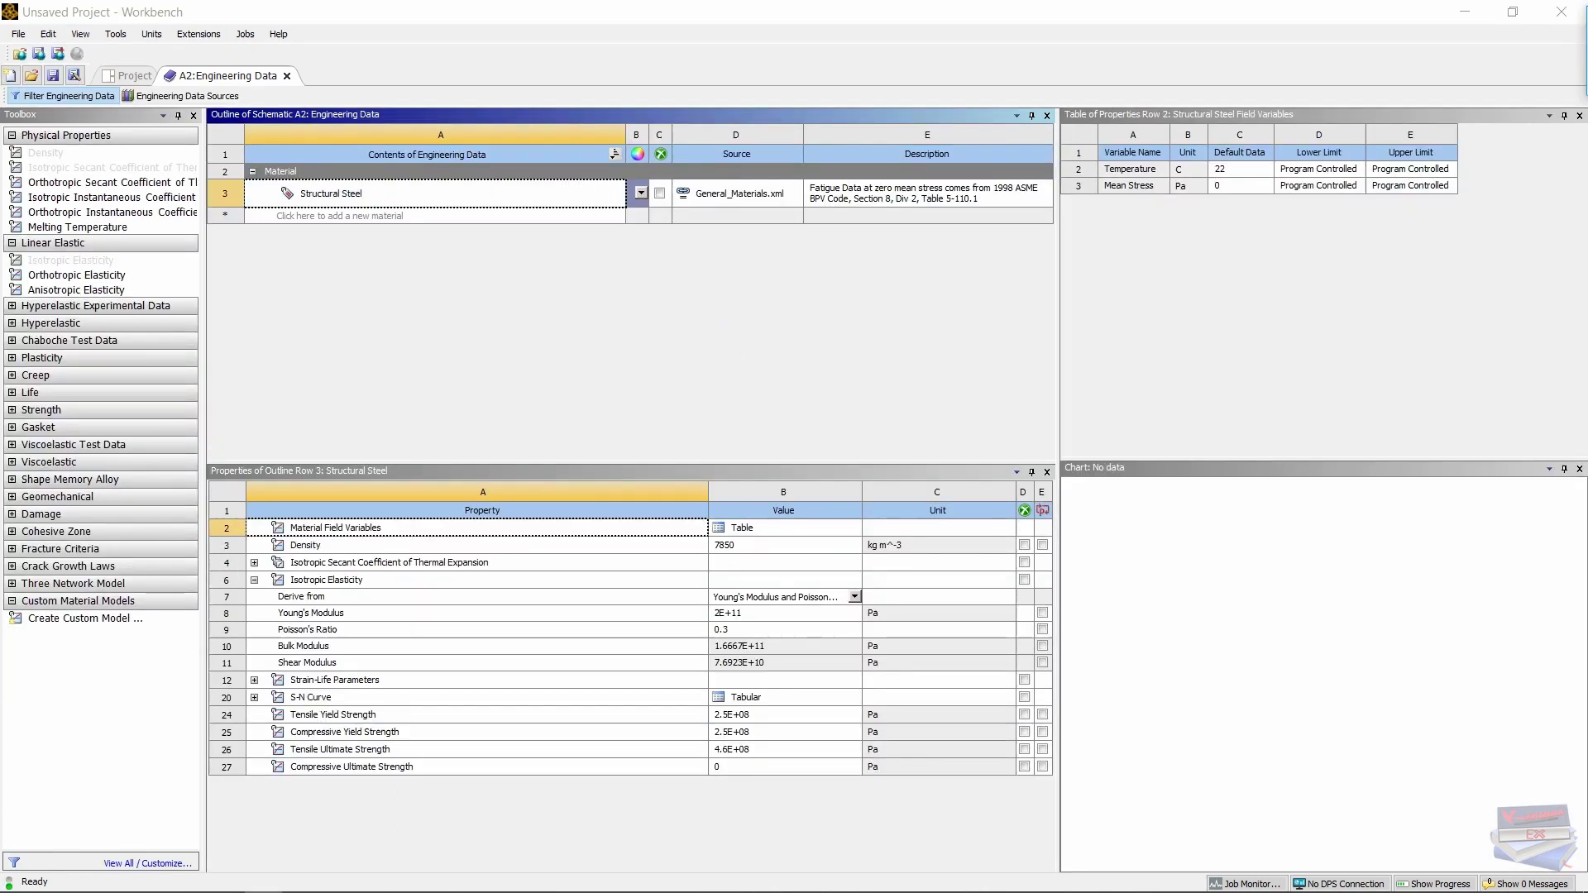
{"action": "left_click", "coordinate": [315, 217]}
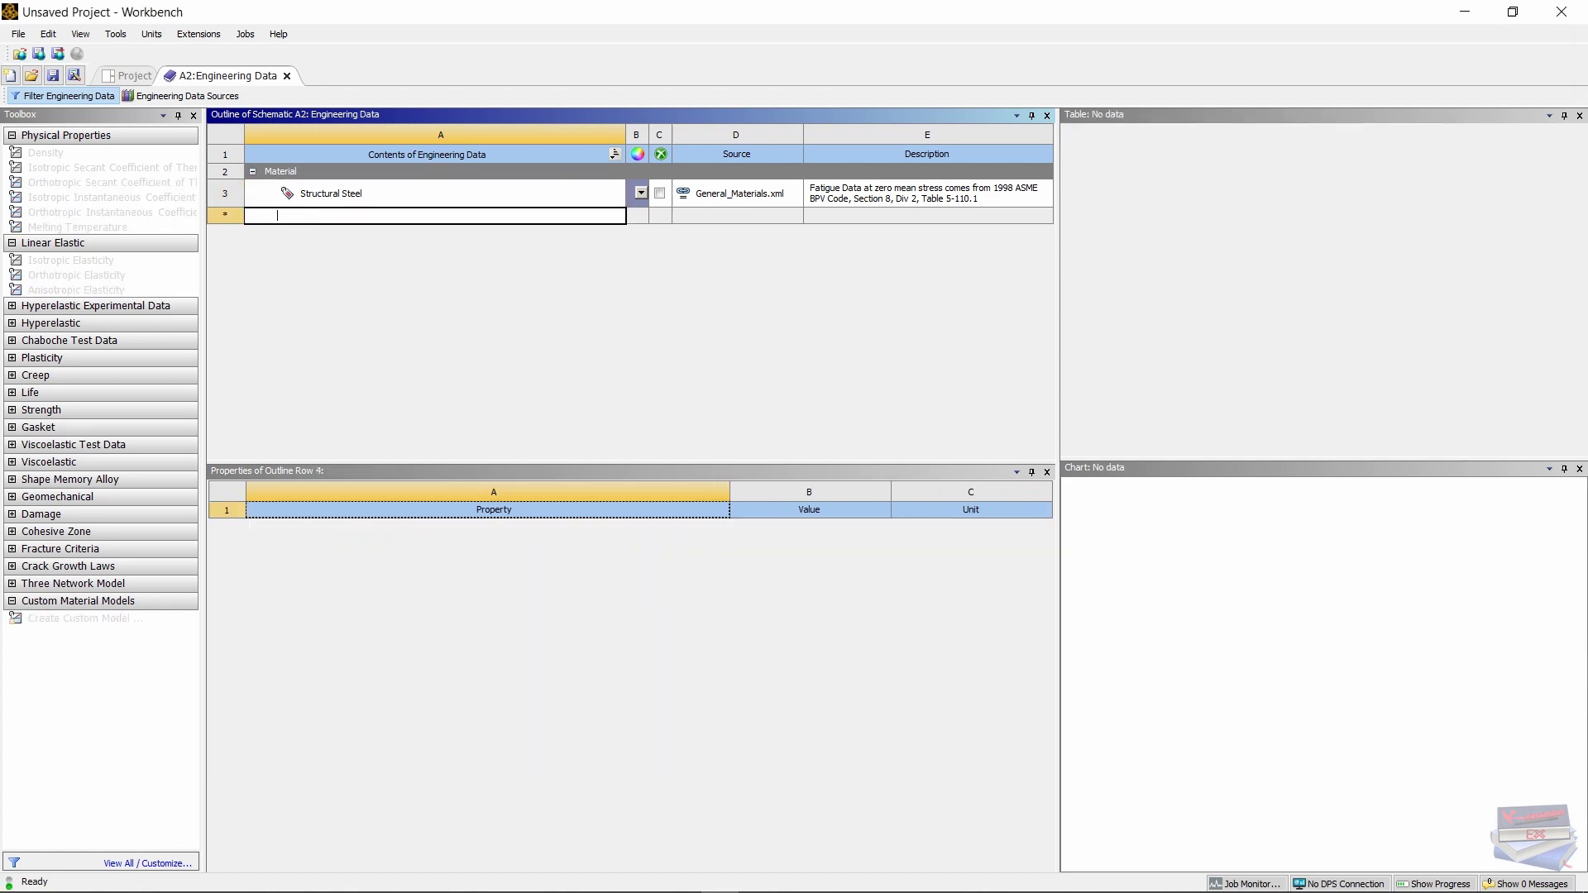
{"action": "type", "text": "Stainless Steel"}
{"action": "key", "text": "Return"}
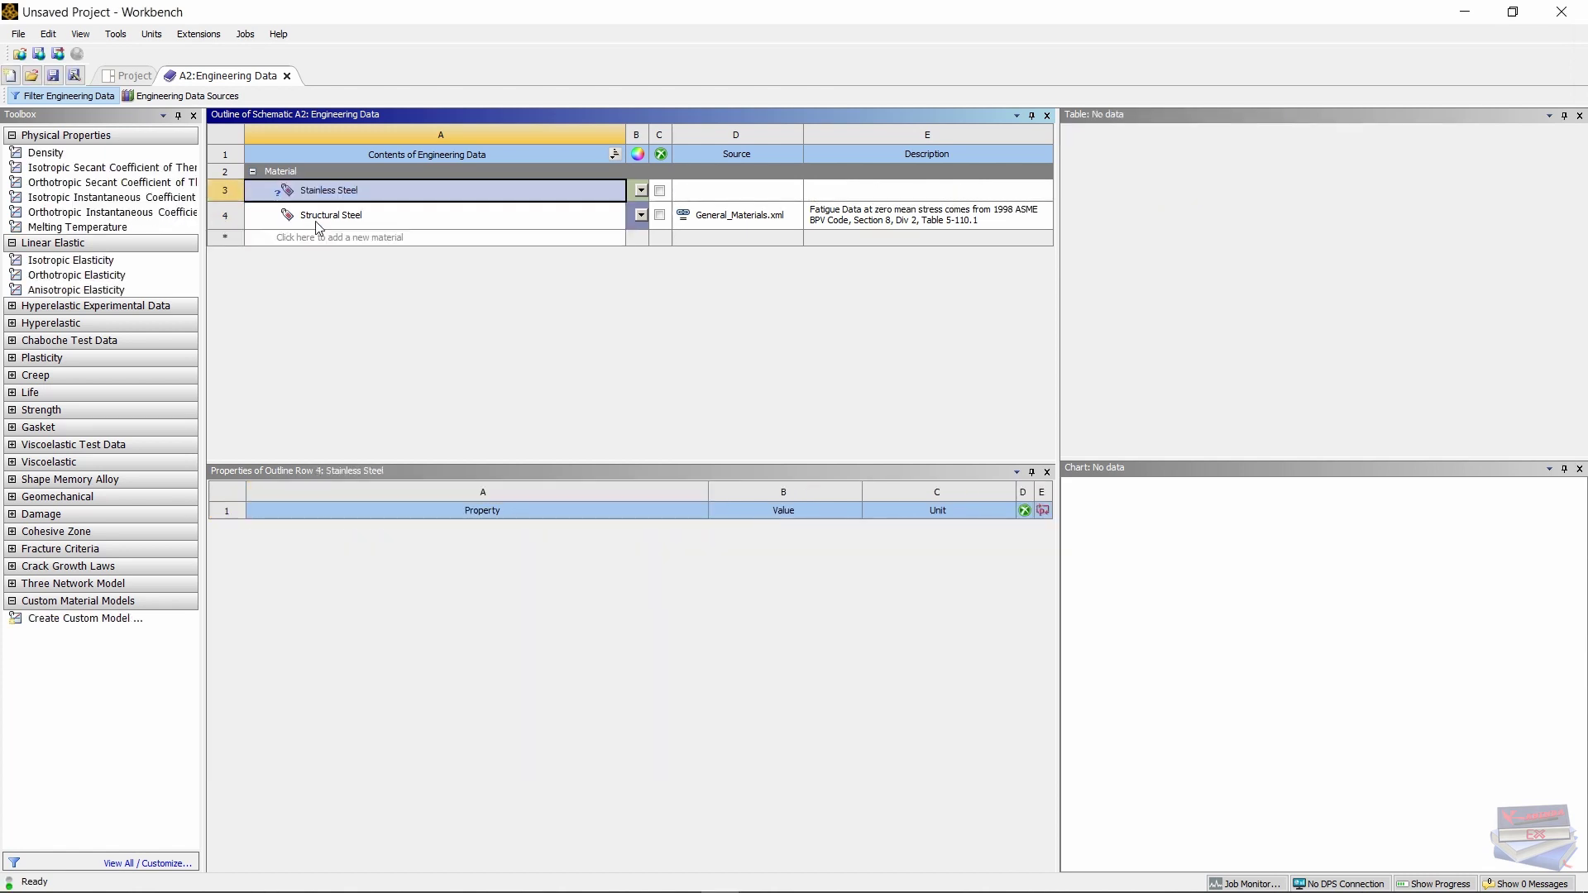
- Give Stainless Steel isotropic elasticity: Young's modulus 193e9 Pa, Poisson's ratio 0.27
{"action": "double_click", "coordinate": [50, 261]}
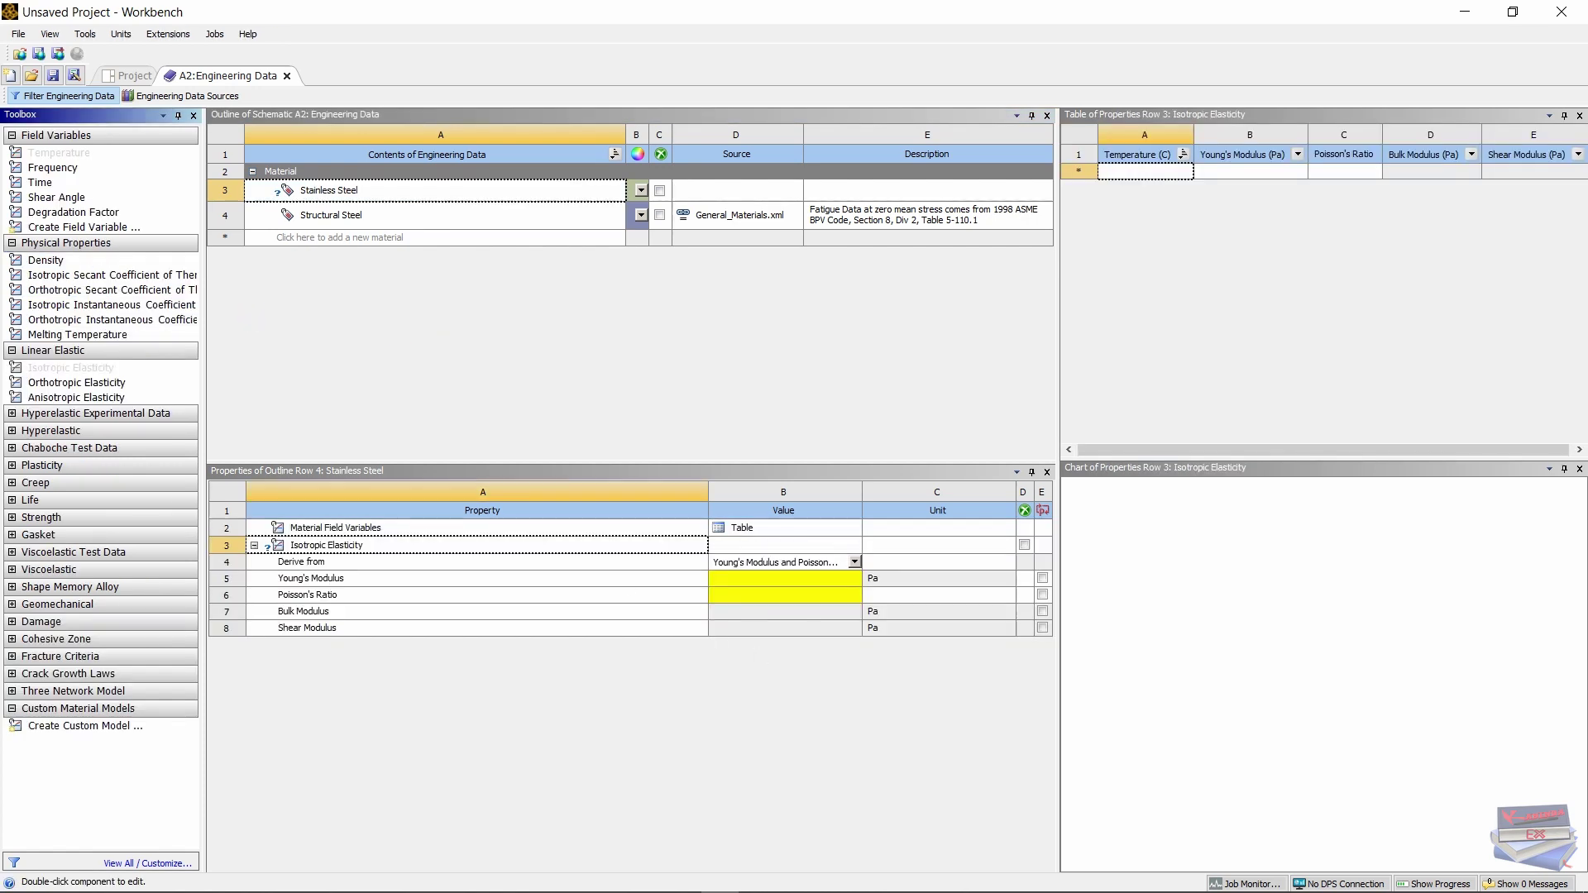
{"action": "left_click", "coordinate": [720, 579]}
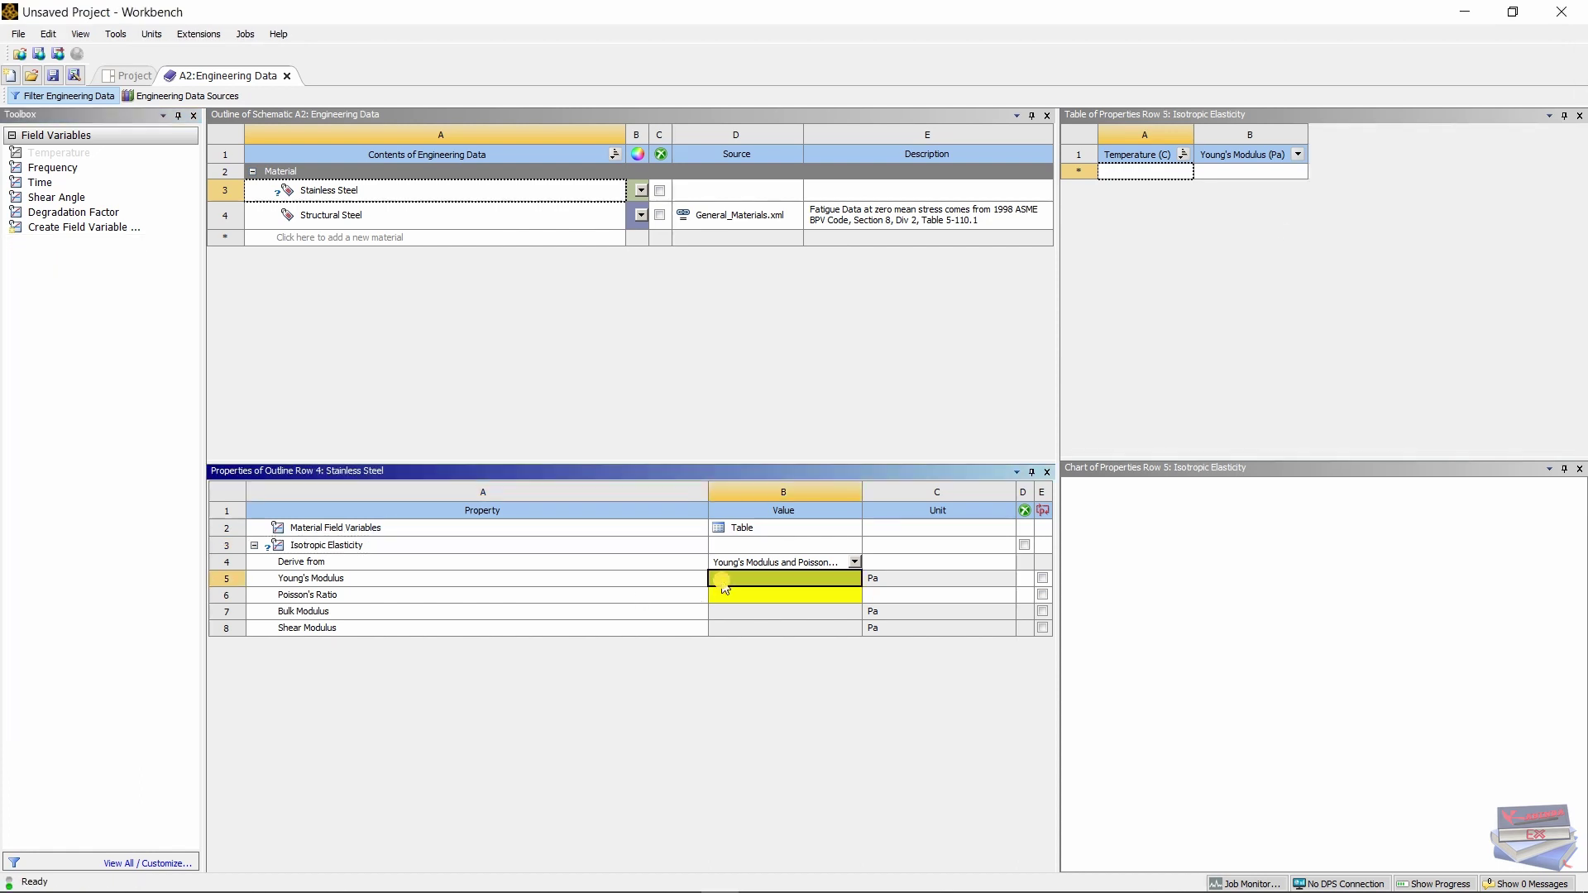
{"action": "type", "text": "193e9"}
{"action": "key", "text": "Return"}
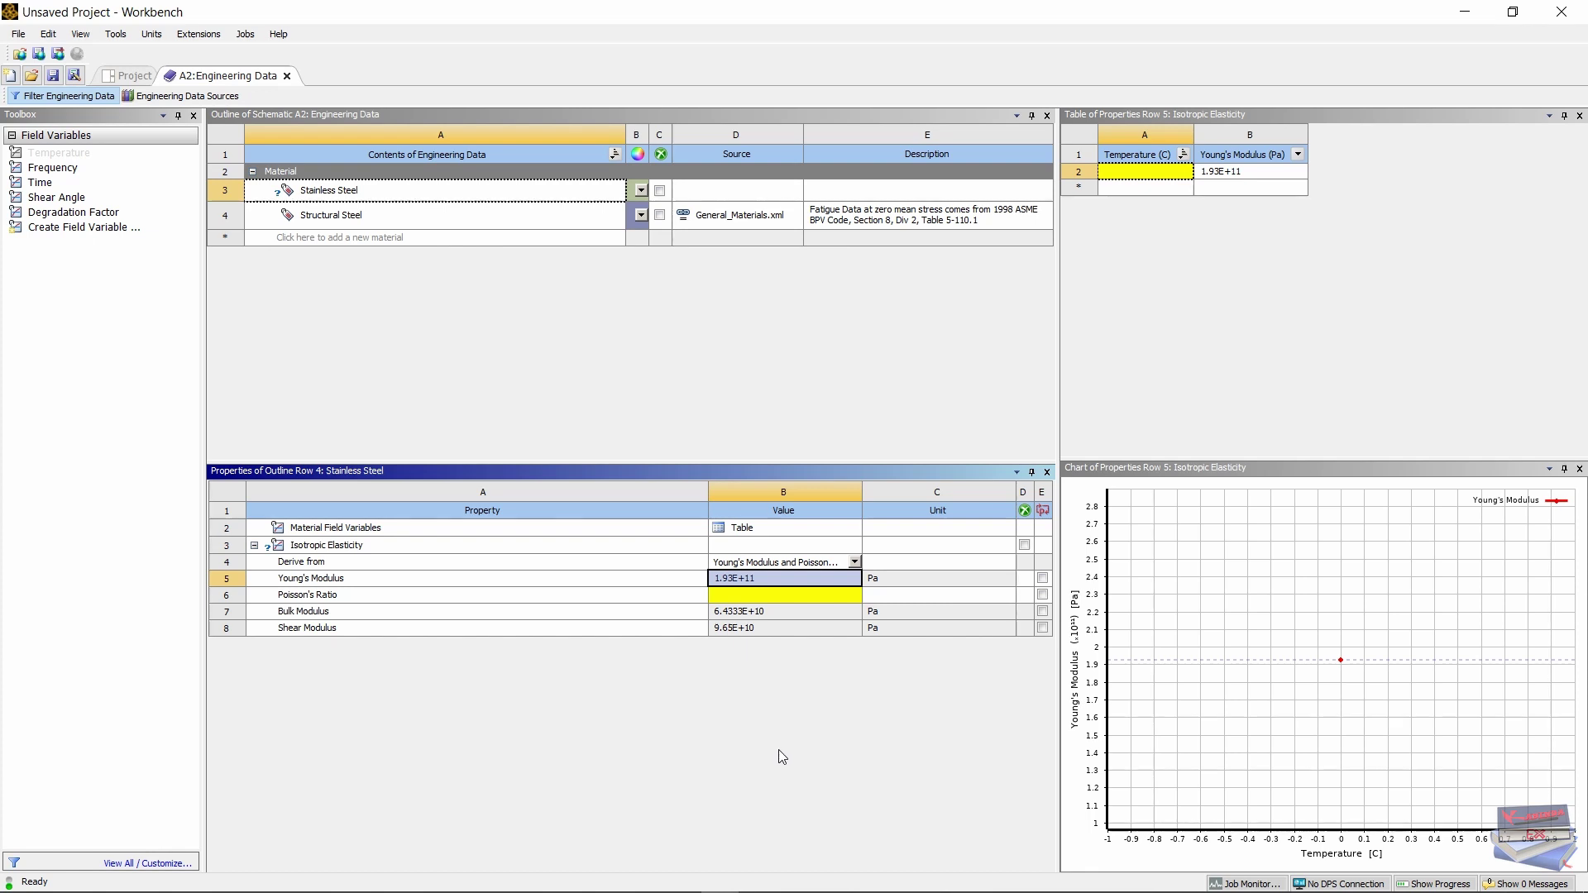
{"action": "left_click", "coordinate": [756, 601]}
{"action": "left_click", "coordinate": [755, 597]}
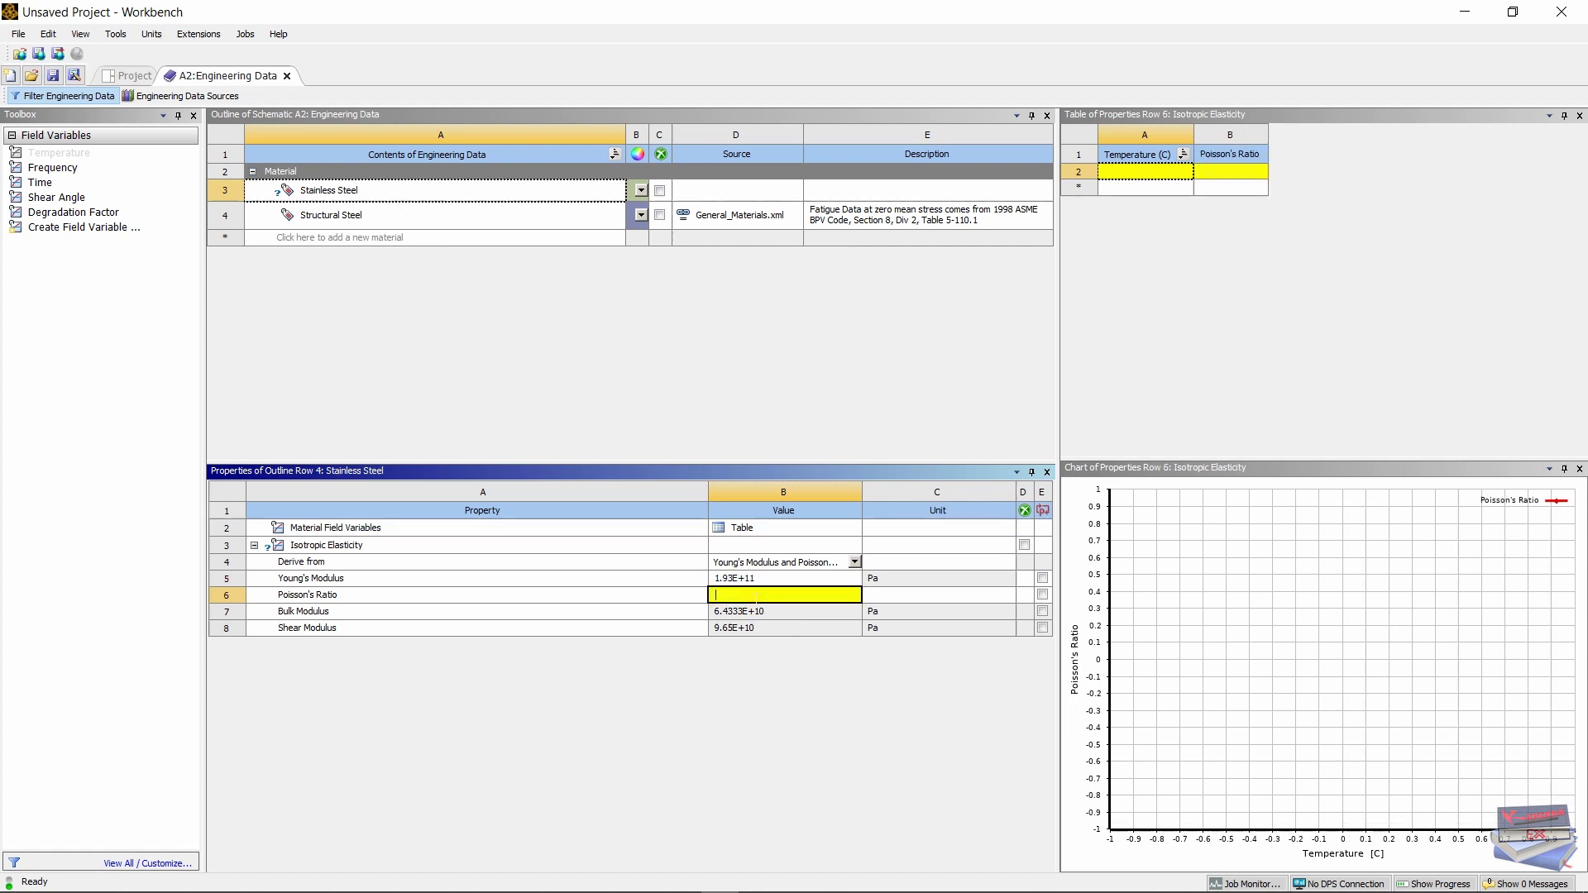
{"action": "type", "text": "0.27"}
{"action": "left_click", "coordinate": [716, 754]}
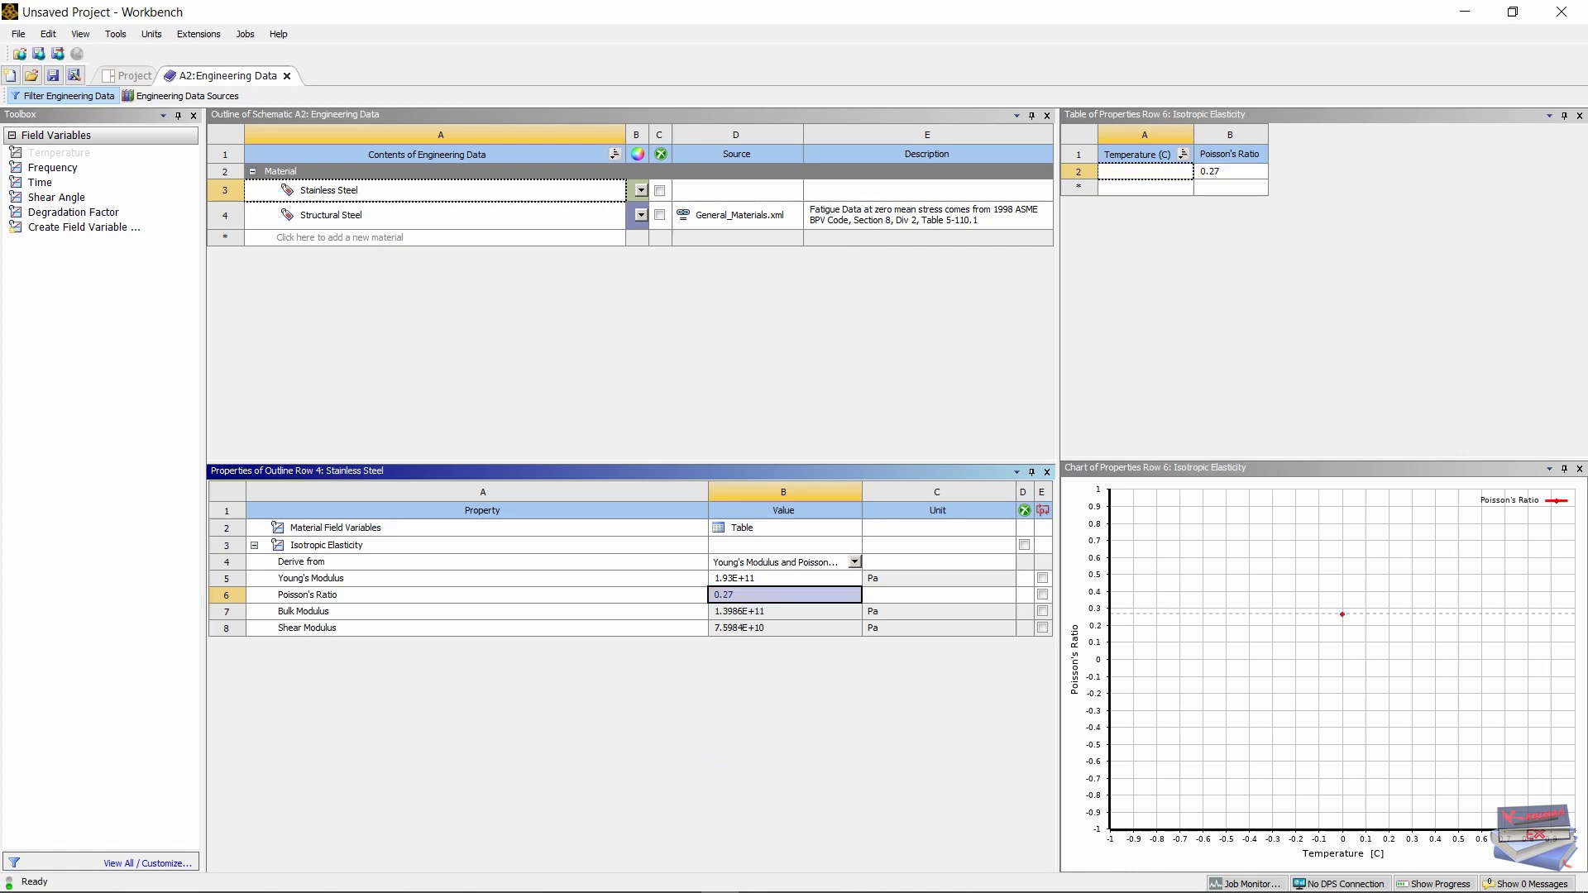
{"action": "left_click", "coordinate": [483, 578]}
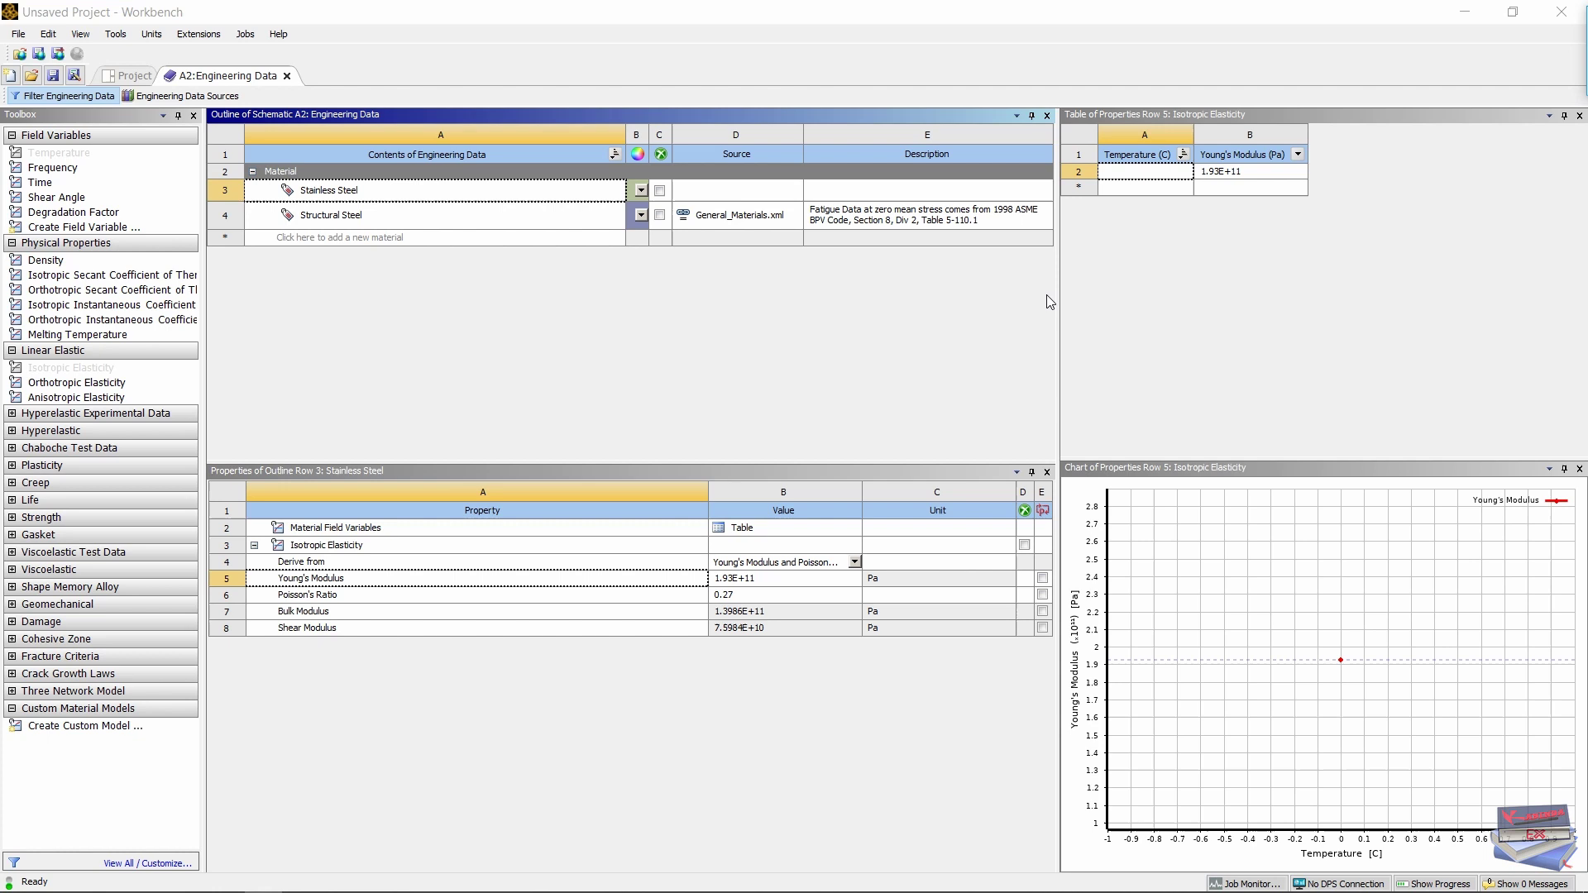
- Close Engineering Data and set the geometry analysis type to 2D
{"action": "left_click", "coordinate": [287, 77]}
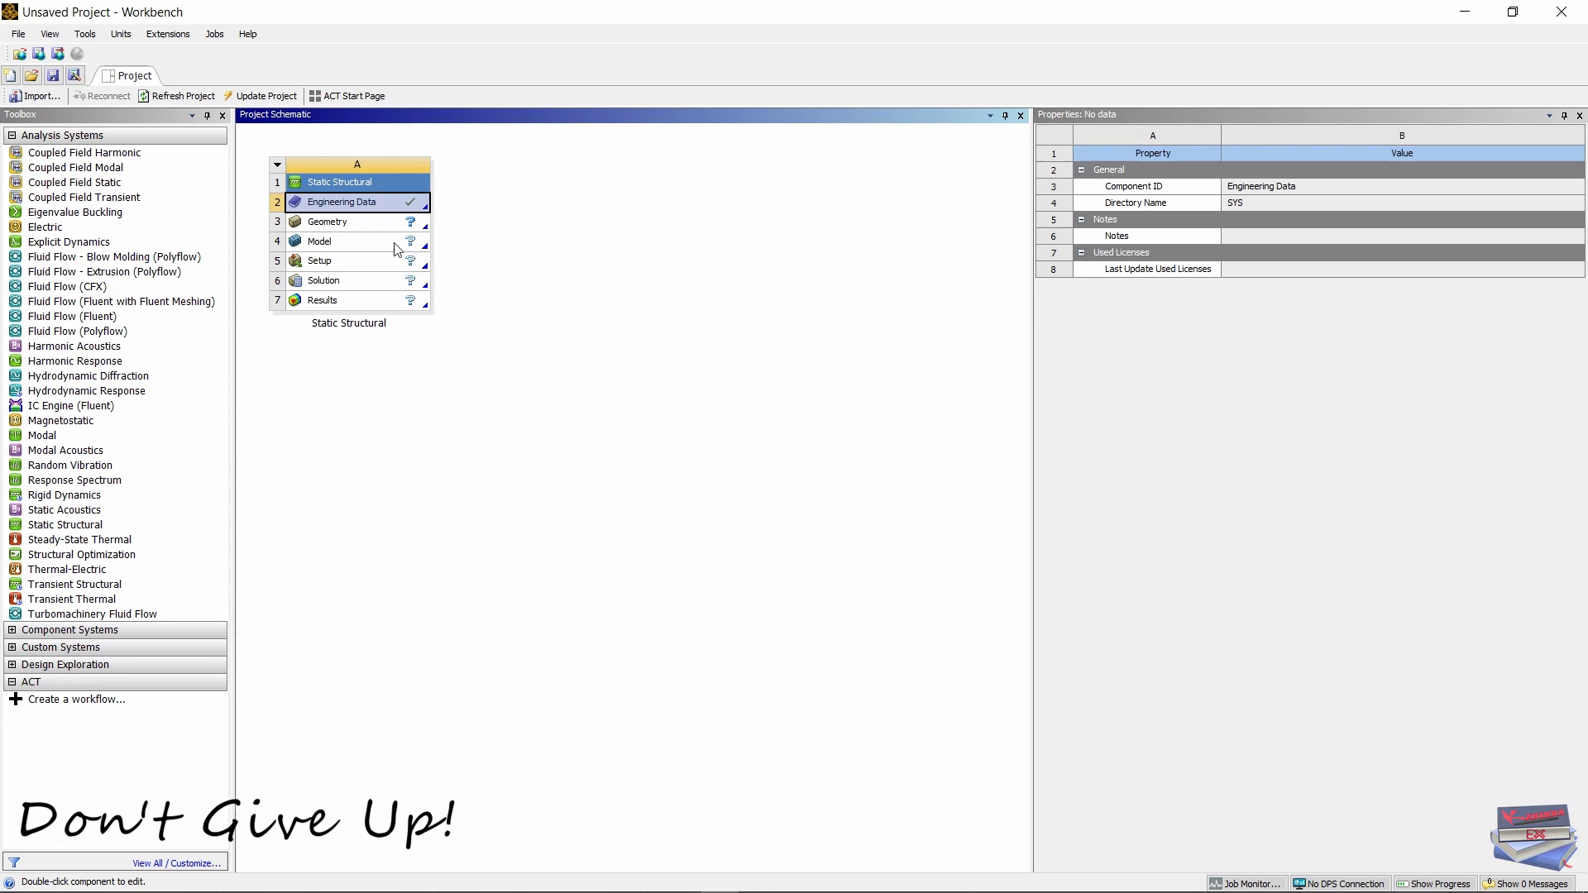
{"action": "left_click", "coordinate": [325, 228]}
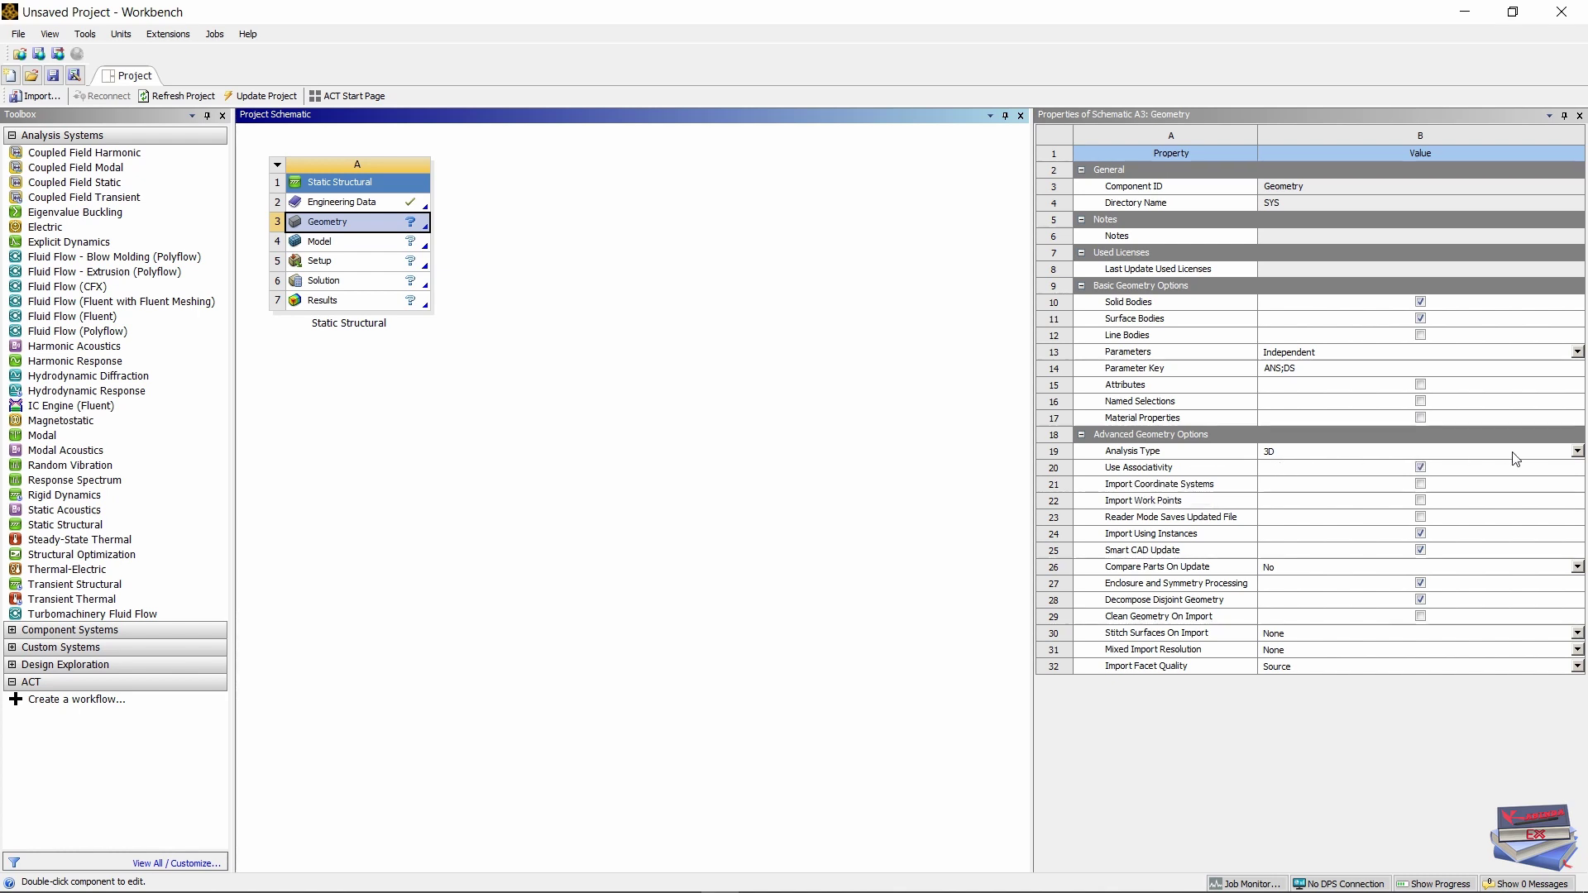
{"action": "left_click", "coordinate": [1577, 451]}
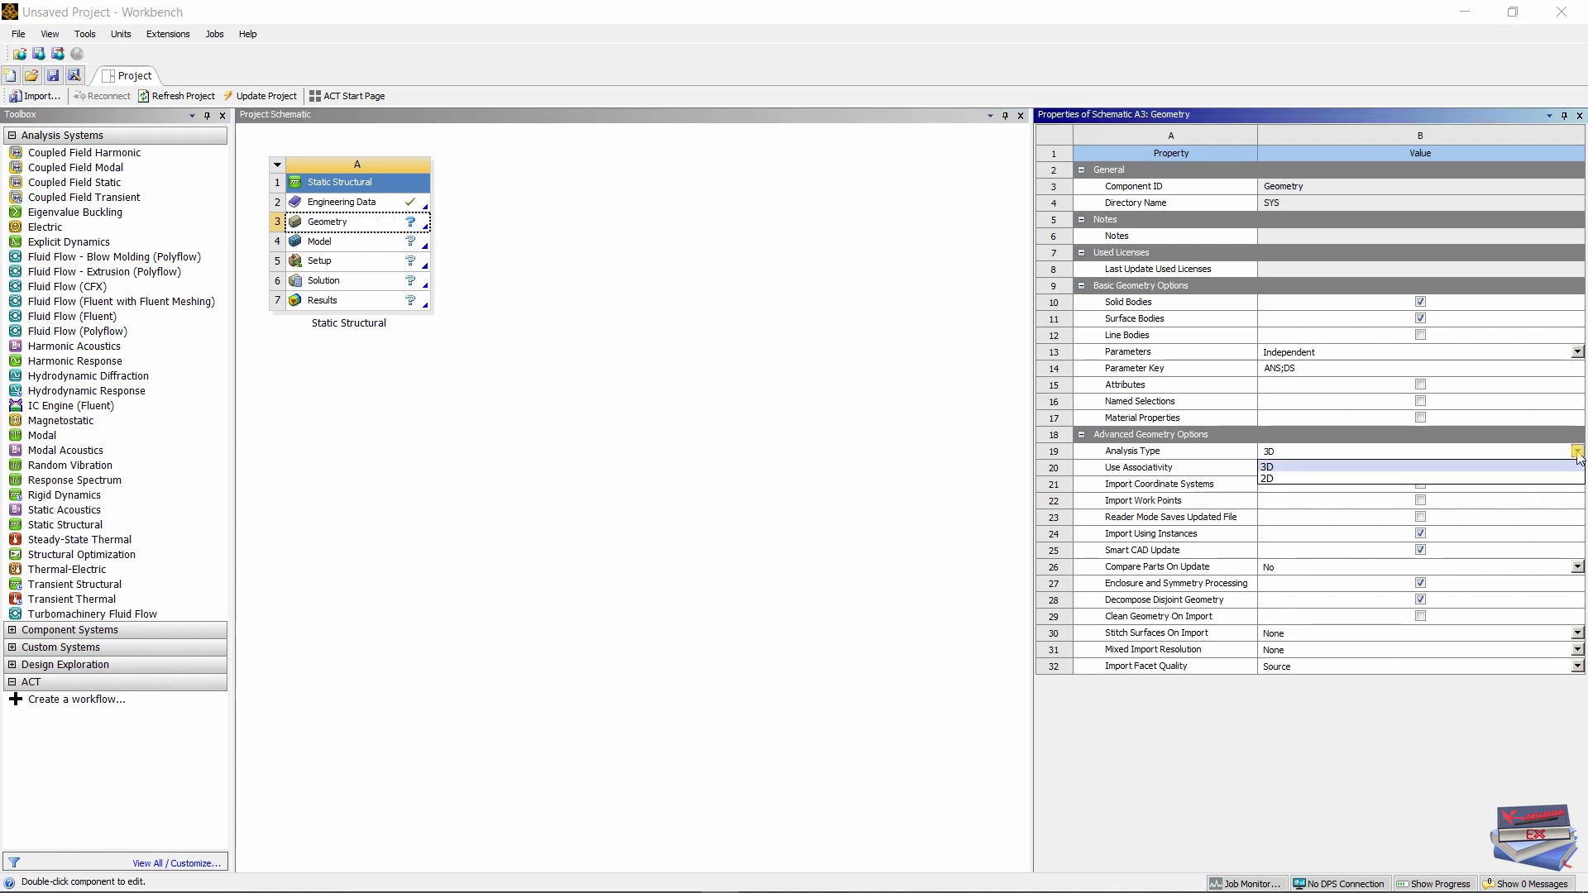
{"action": "left_click", "coordinate": [1301, 478]}
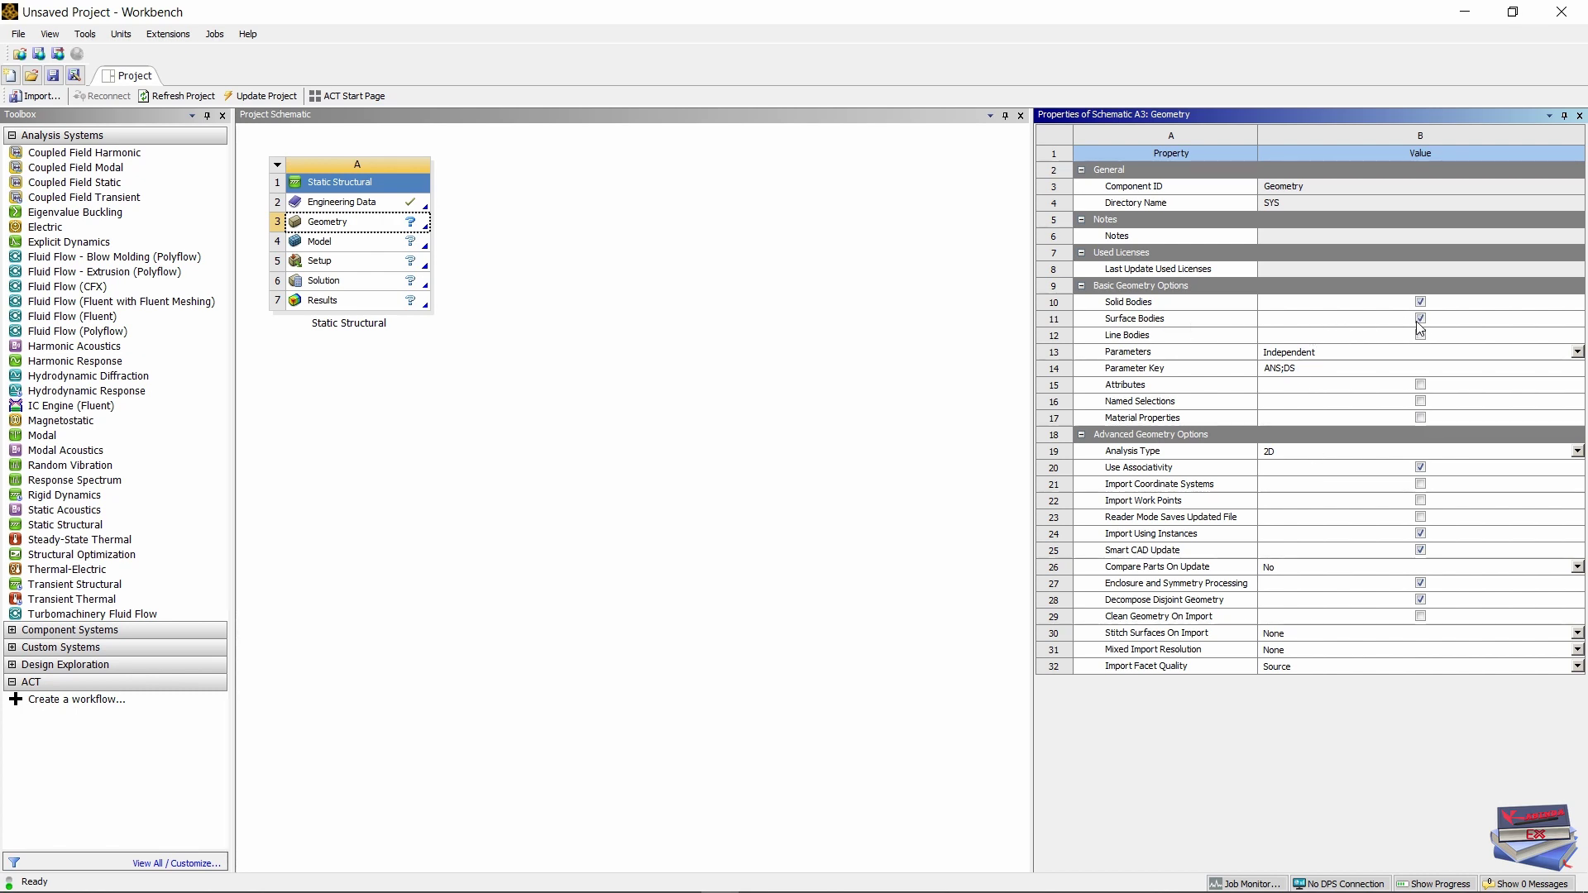
- Import Wrench.scdoc as the Static Structural geometry
{"action": "right_click", "coordinate": [331, 230]}
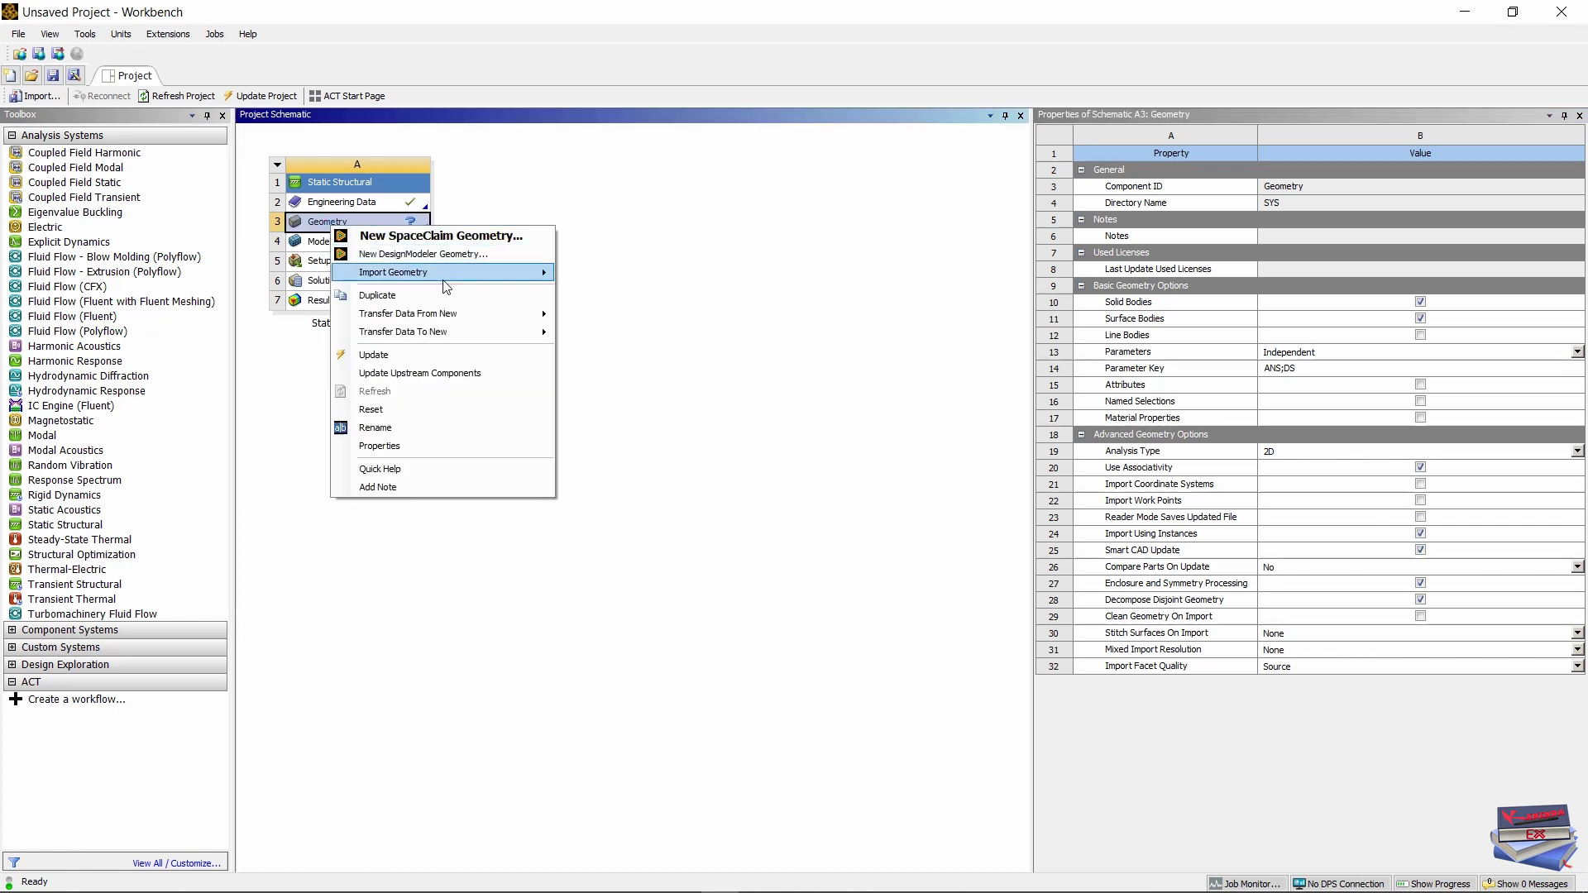
{"action": "mouse_move", "coordinate": [446, 274]}
{"action": "left_click", "coordinate": [601, 282]}
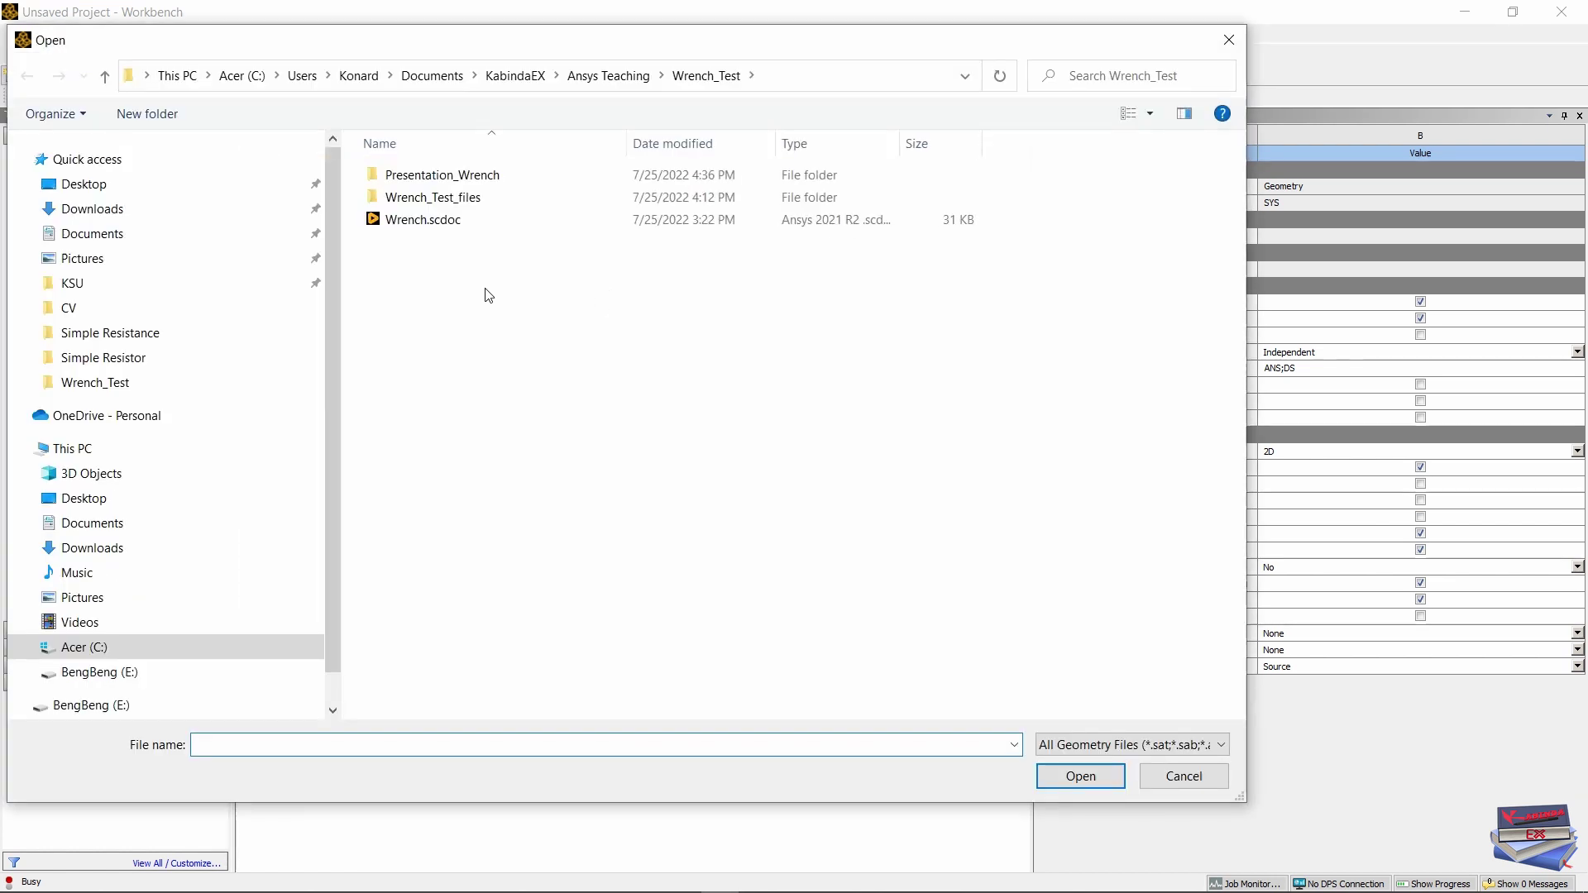
{"action": "left_click", "coordinate": [406, 223]}
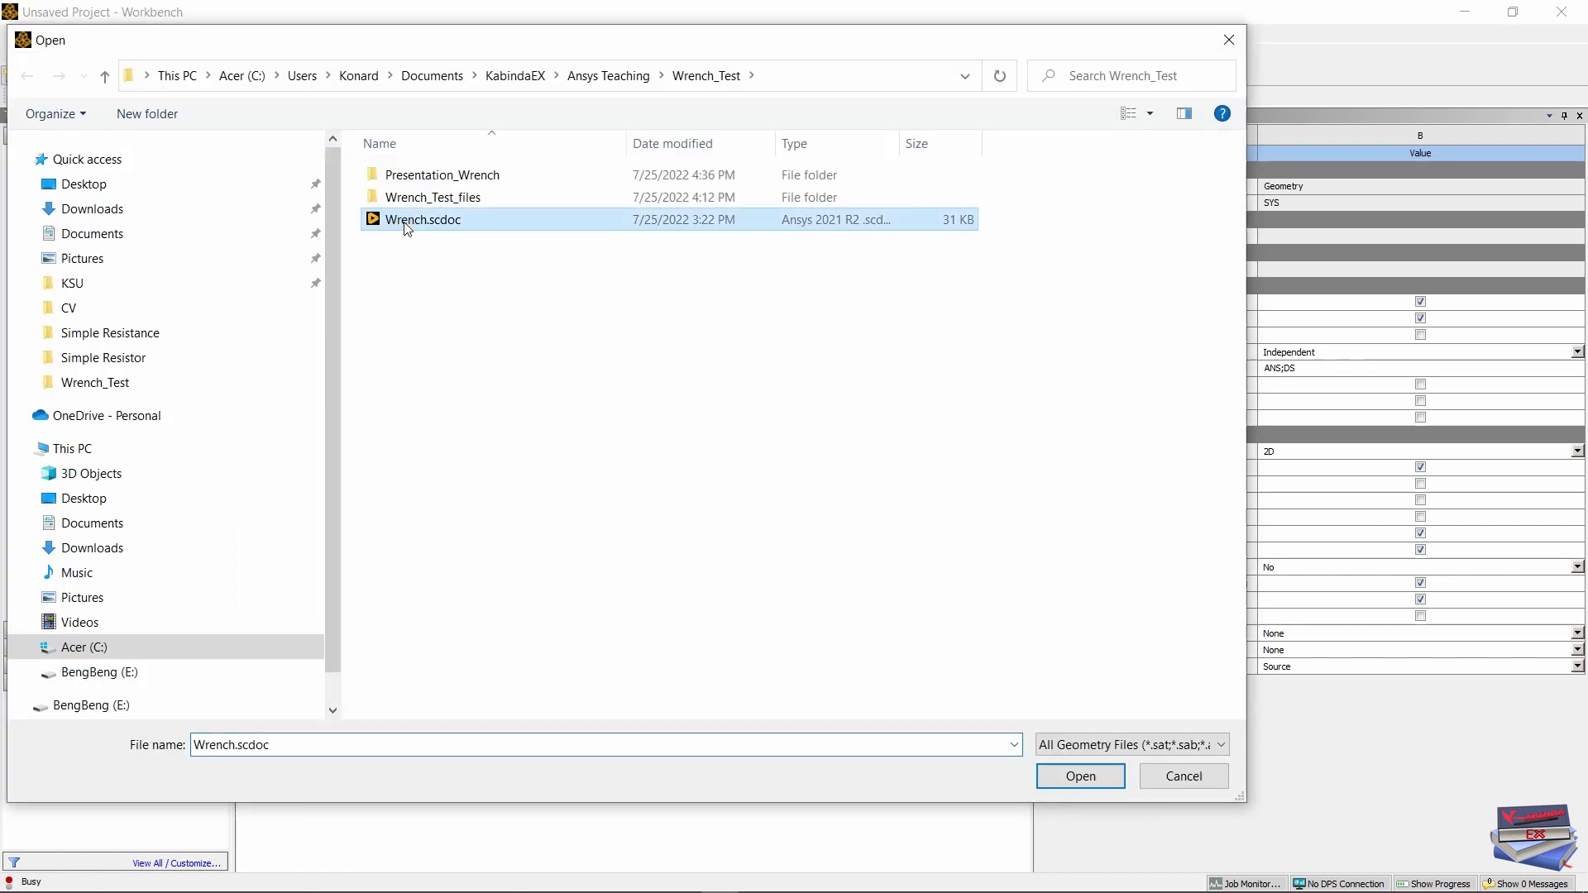
{"action": "left_click", "coordinate": [1080, 776]}
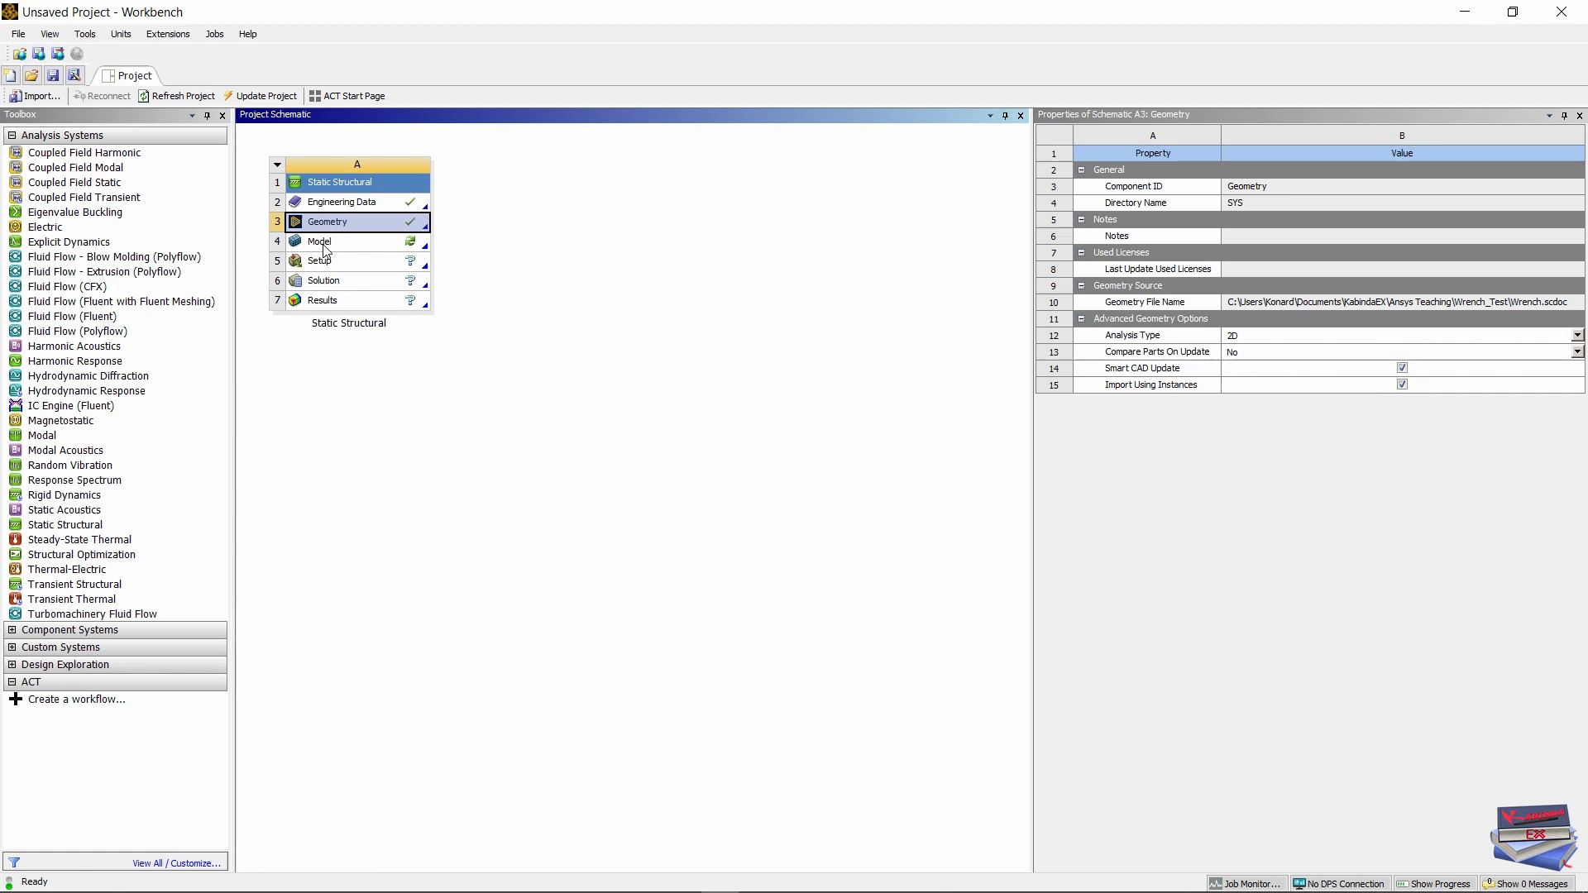
- Launch Mechanical on the wrench model and confirm Metric (mm, kg, N, s, mV, mA) units
{"action": "double_click", "coordinate": [326, 244]}
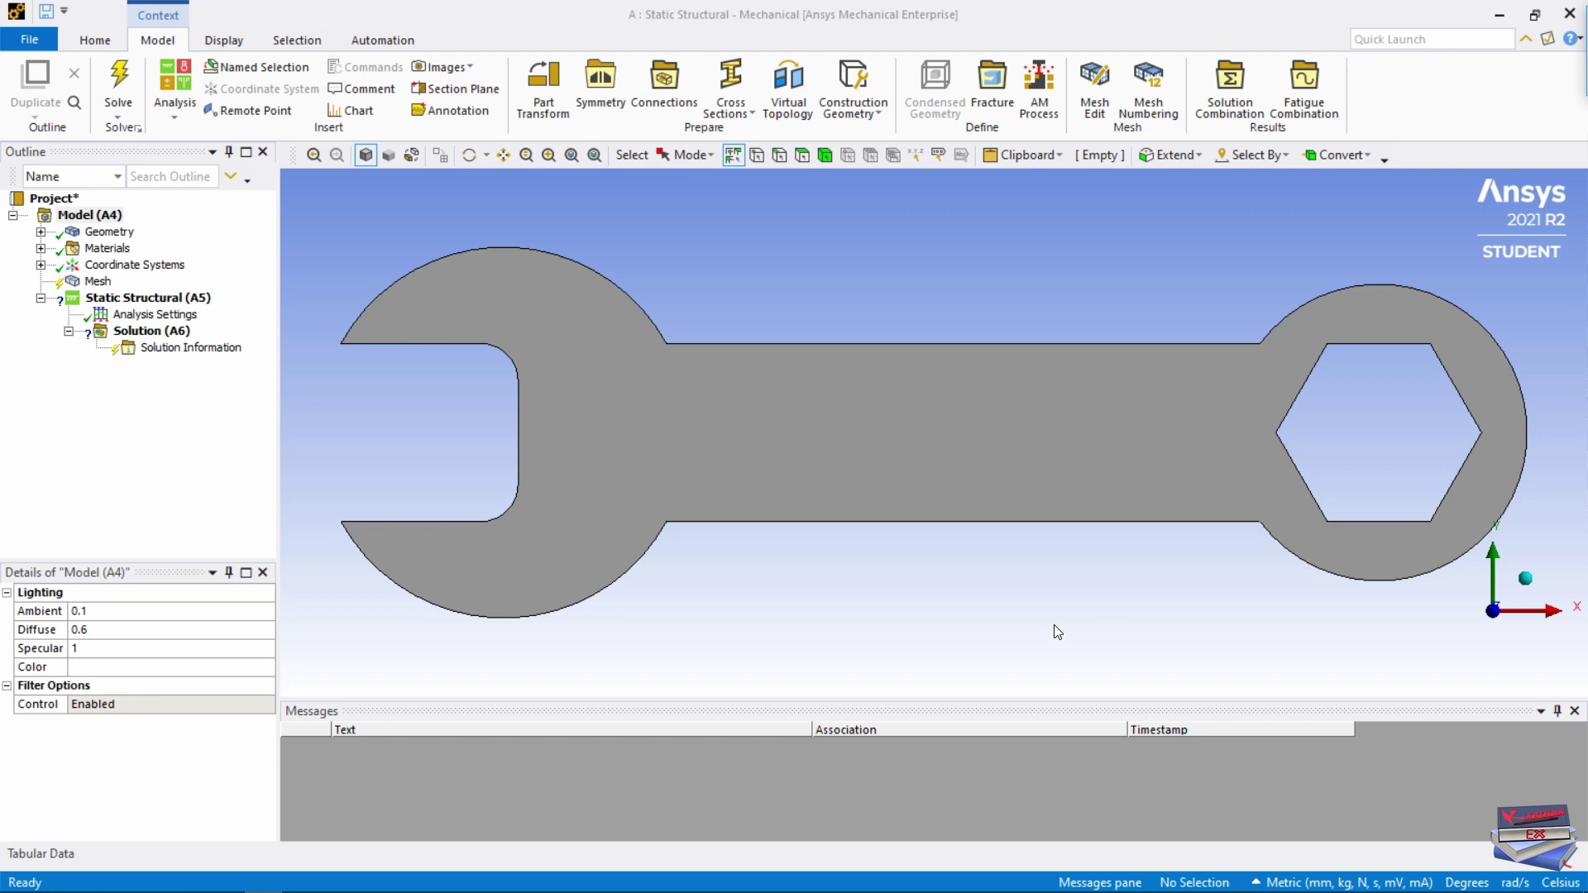
{"action": "left_click", "coordinate": [1262, 883]}
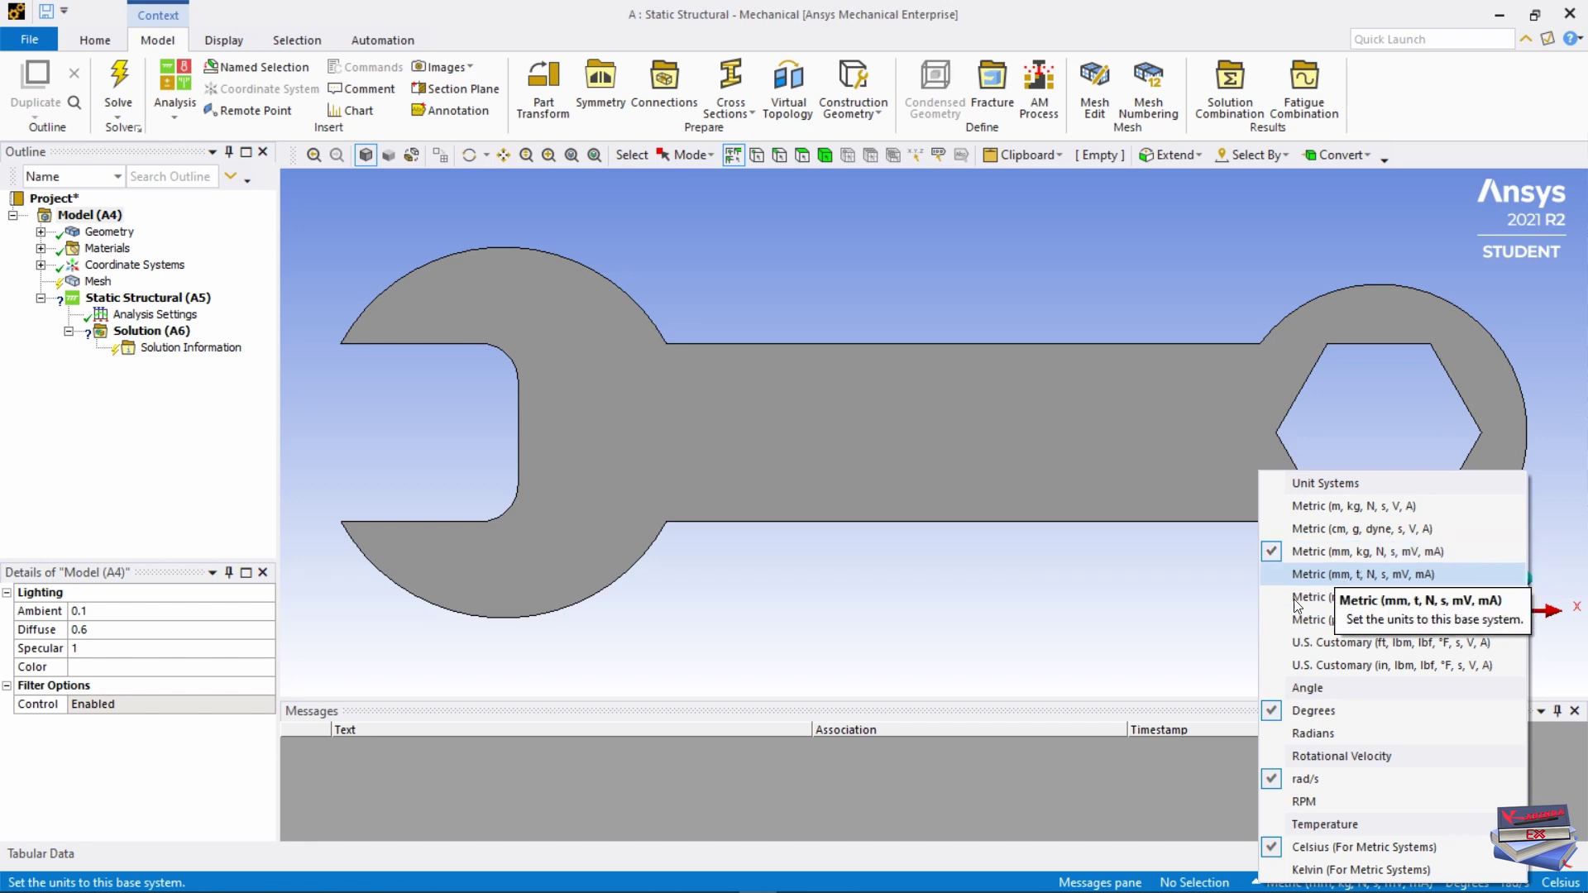
{"action": "left_click", "coordinate": [1153, 790]}
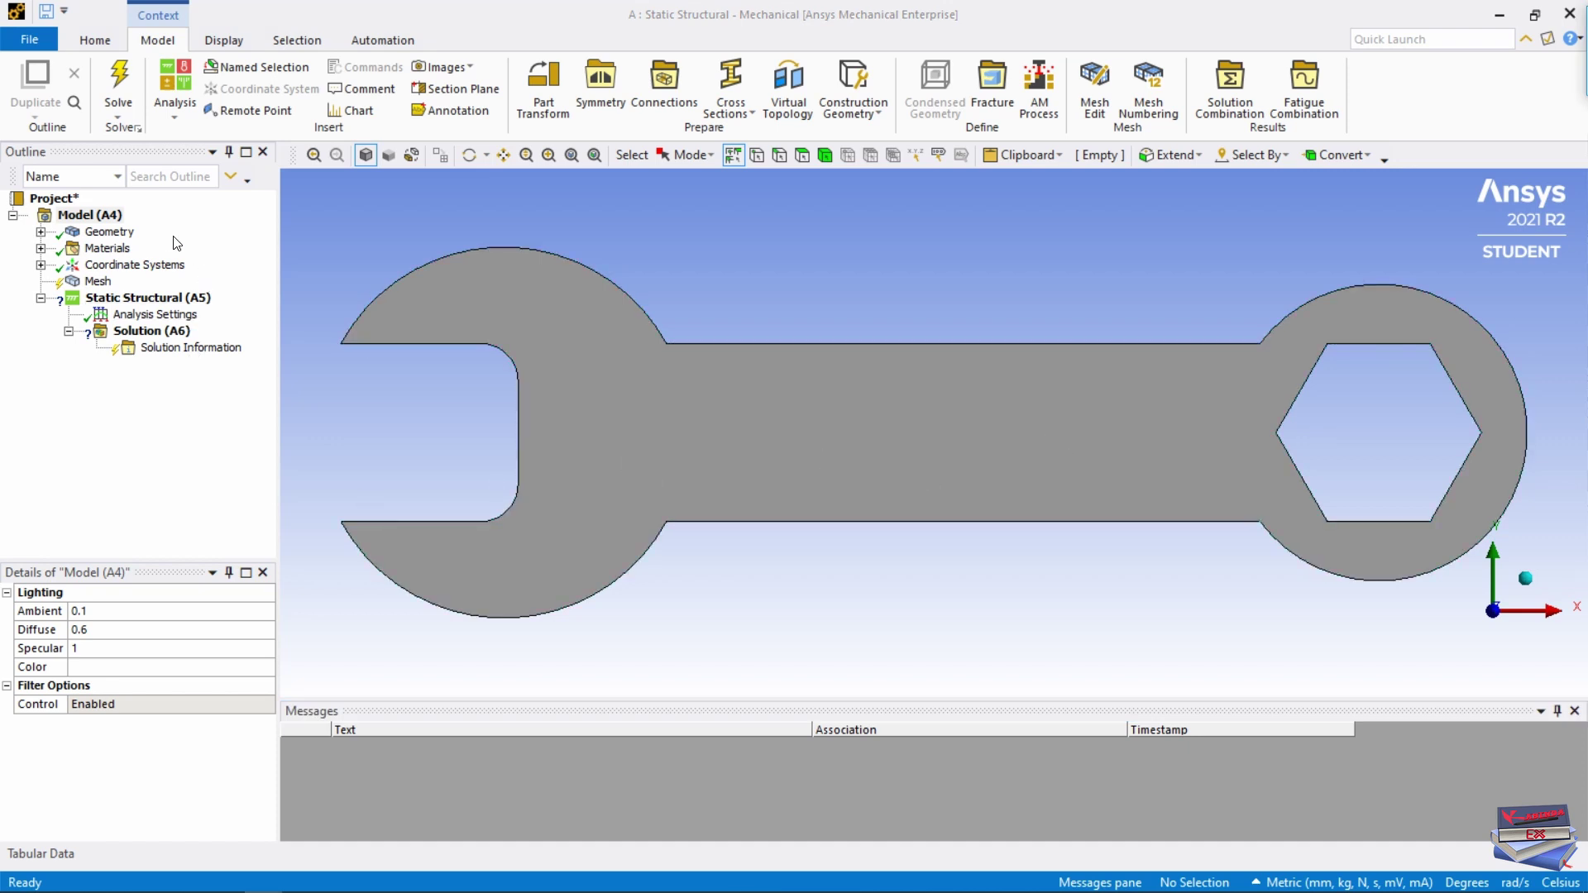
- Keep Plane Stress as the geometry's 2D behavior
{"action": "left_click", "coordinate": [110, 234]}
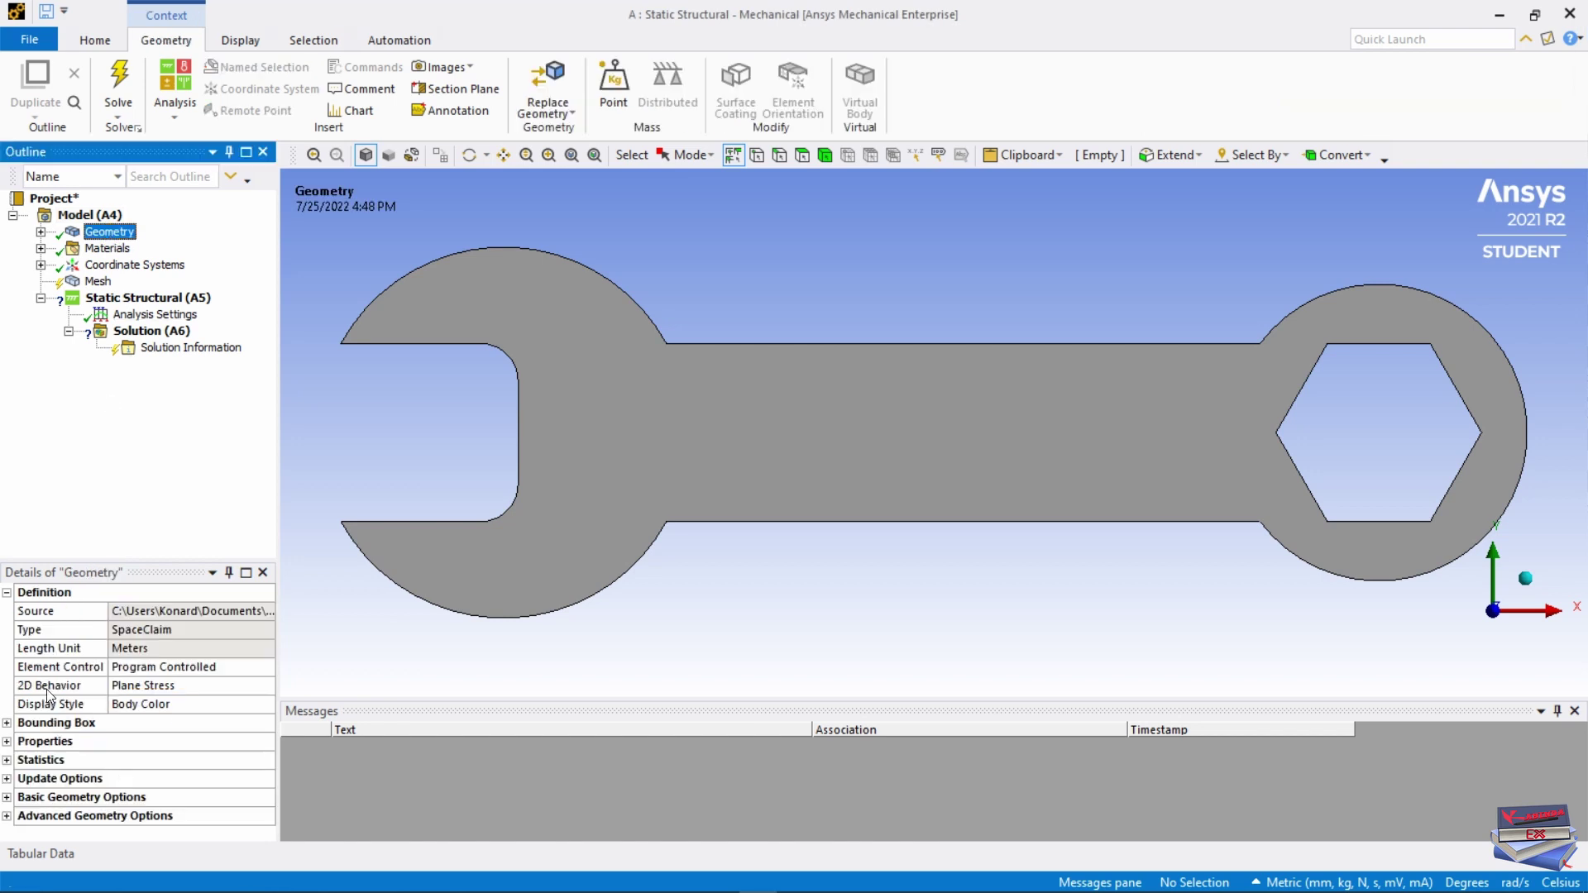
{"action": "left_click", "coordinate": [212, 689]}
{"action": "left_click", "coordinate": [240, 689]}
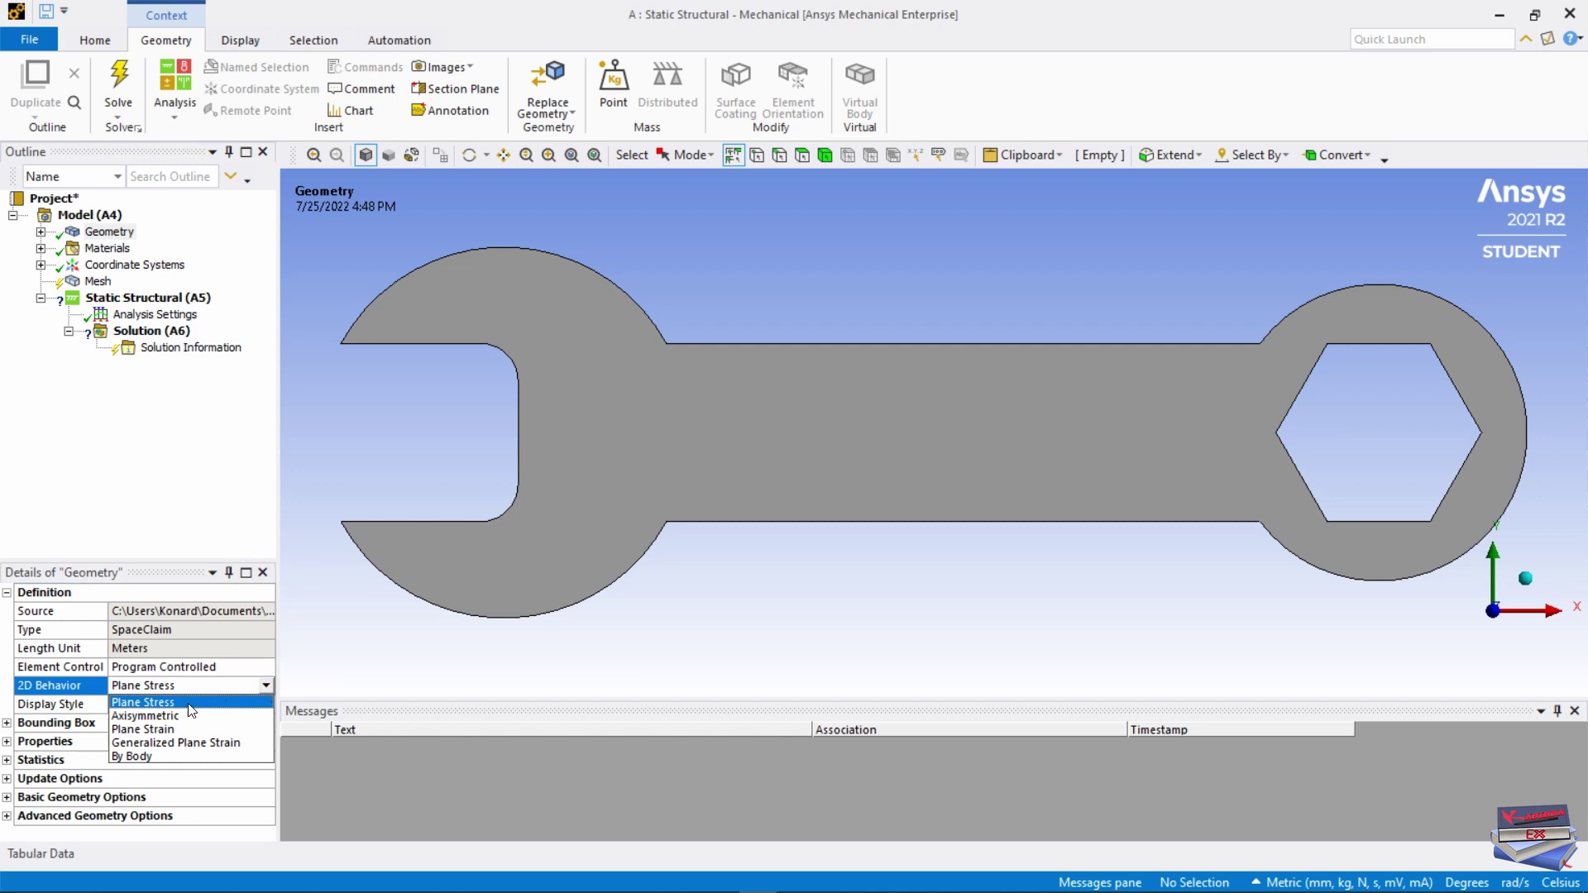
{"action": "left_click", "coordinate": [164, 521]}
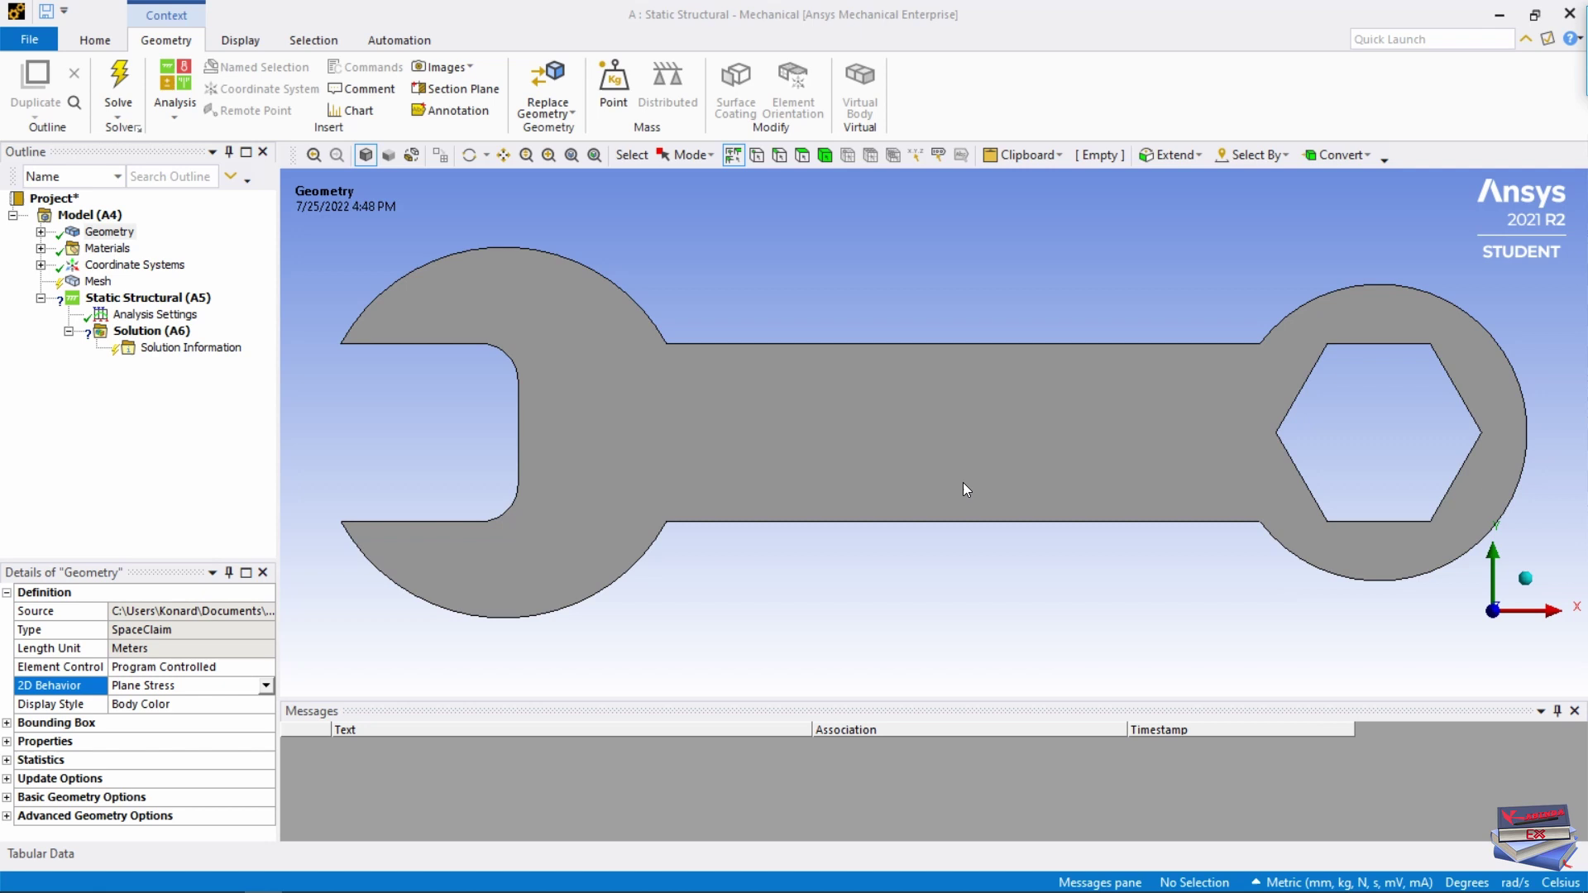
- Assign Stainless Steel as the wrench surface body's material
{"action": "left_click", "coordinate": [40, 232]}
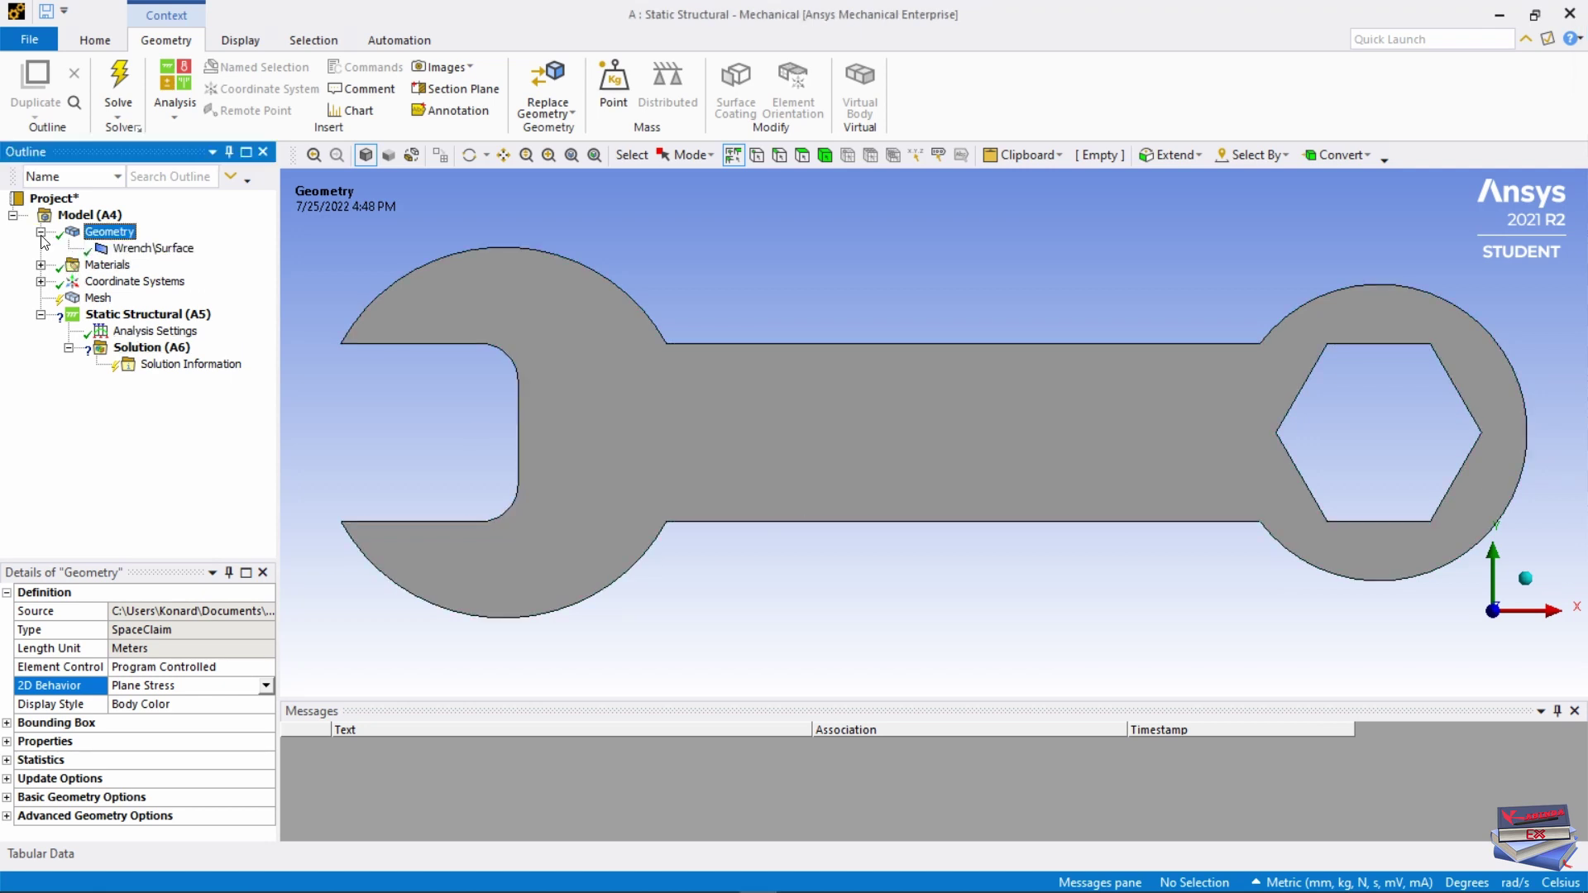
{"action": "left_click", "coordinate": [152, 251]}
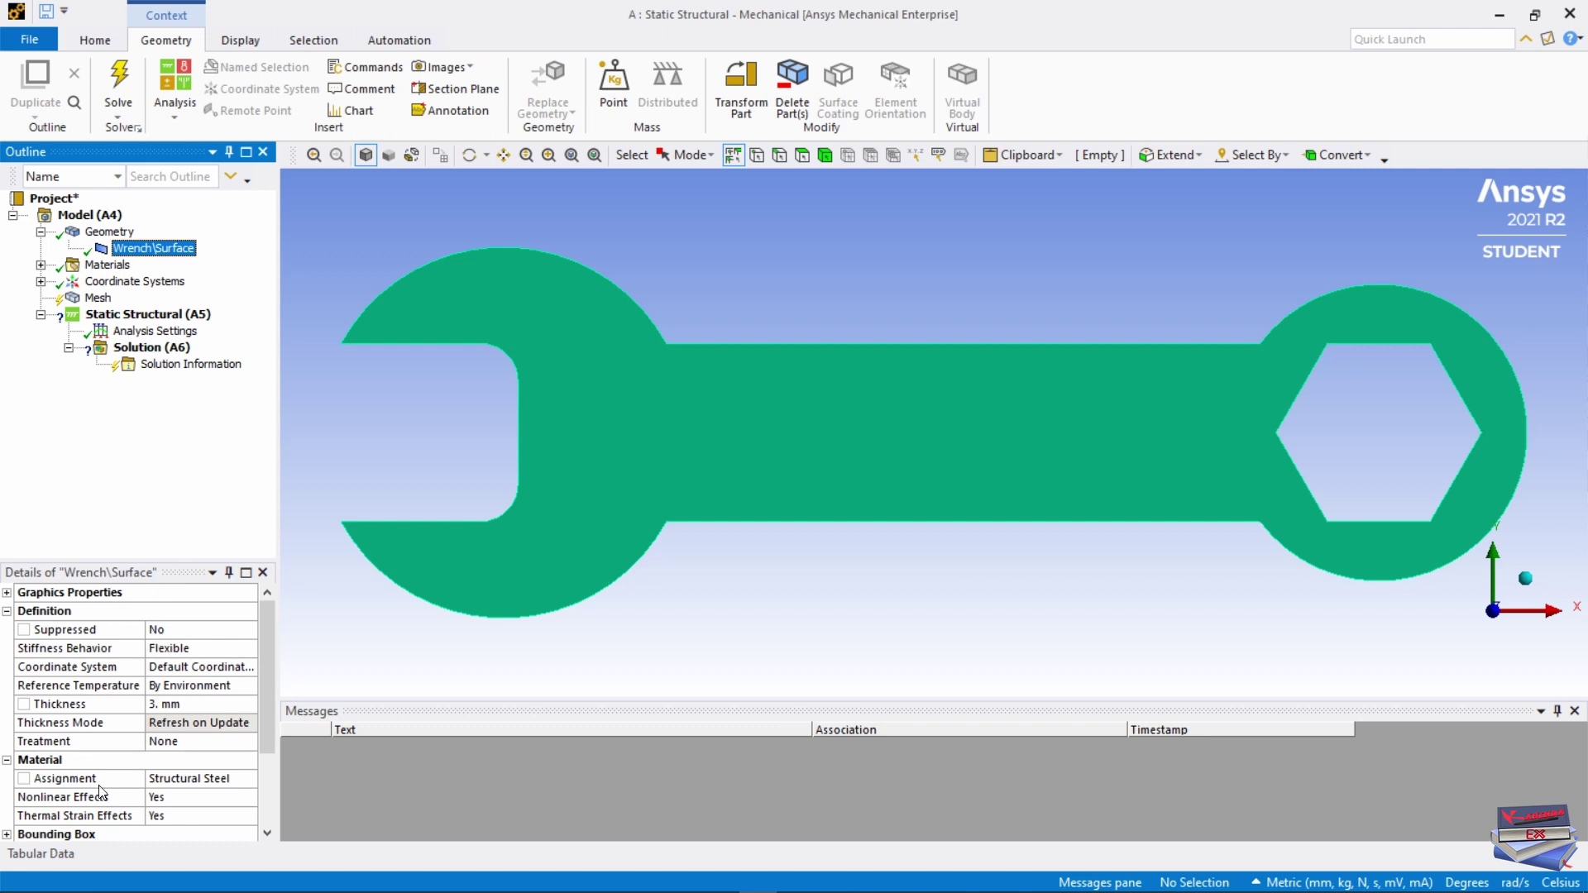
{"action": "left_click", "coordinate": [237, 786]}
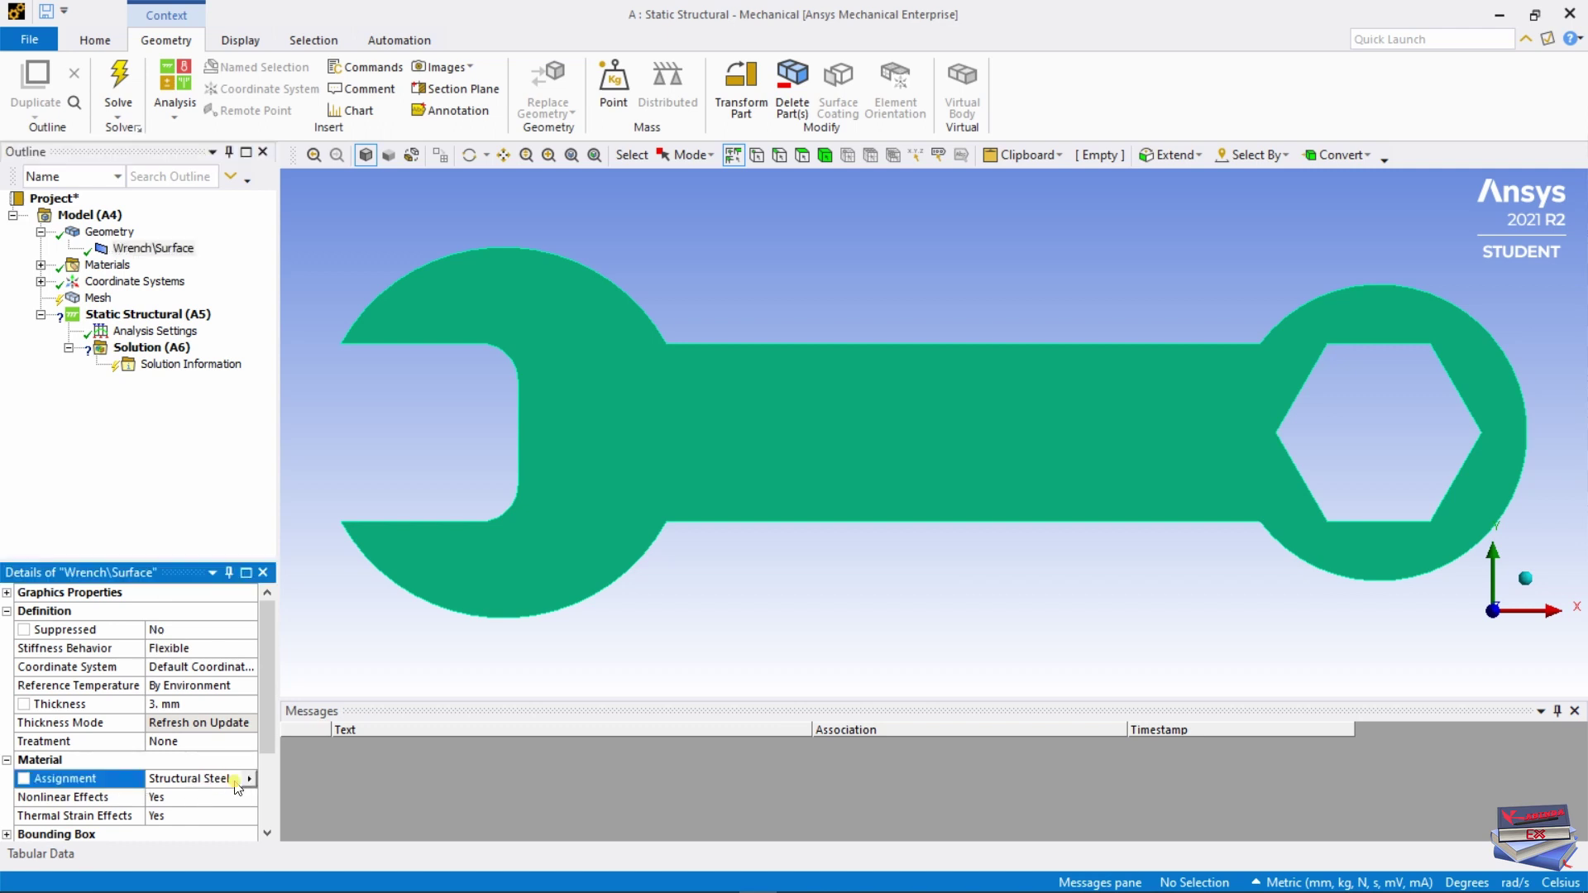
{"action": "left_click", "coordinate": [250, 781]}
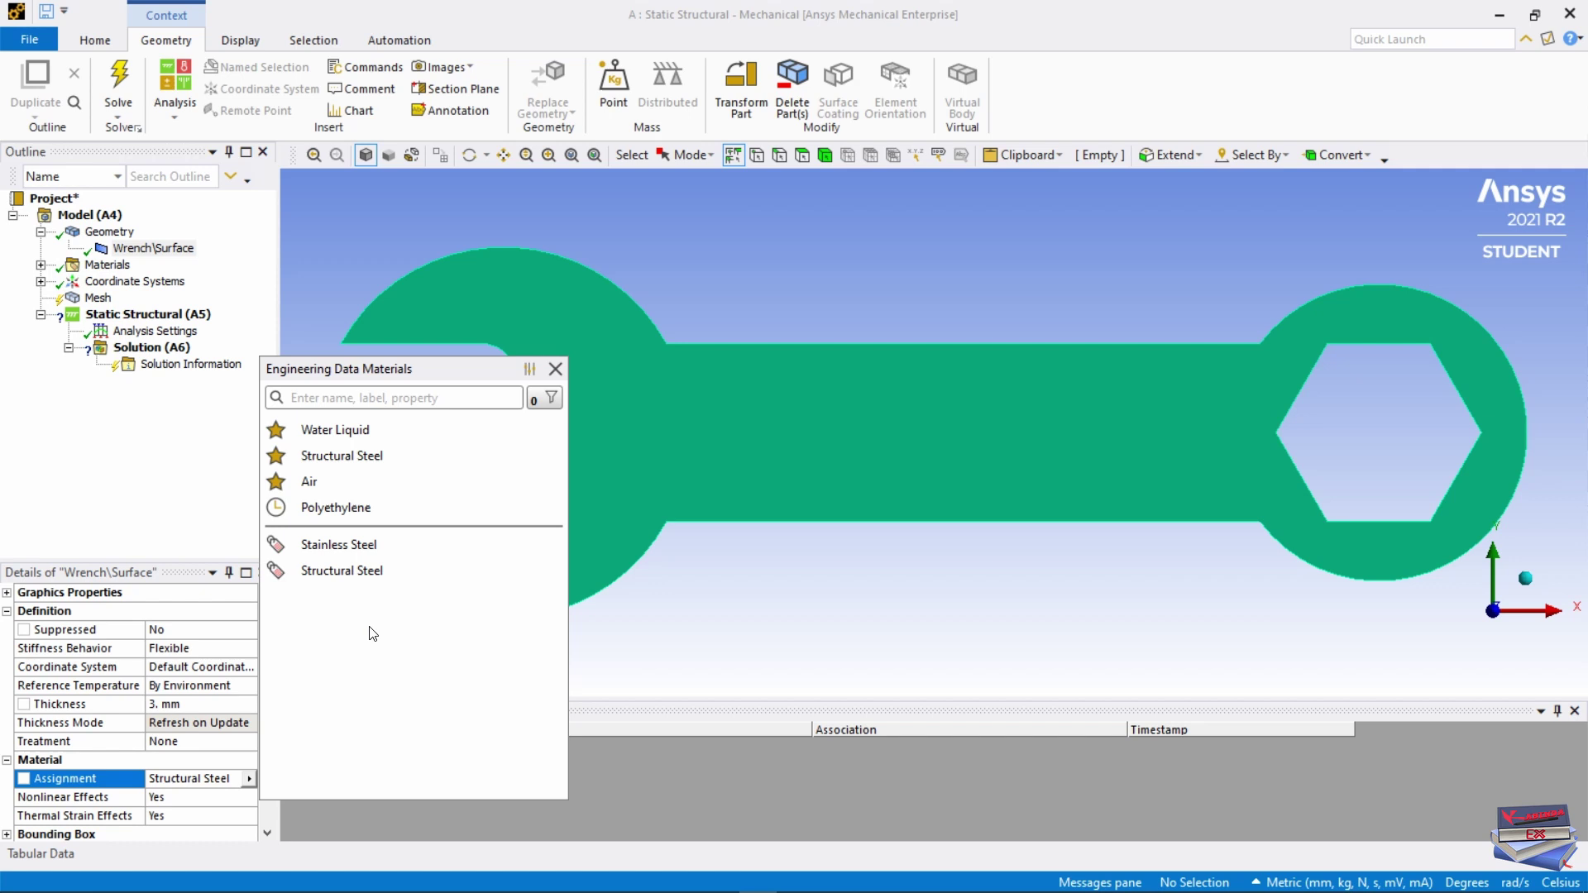
{"action": "left_click", "coordinate": [329, 549]}
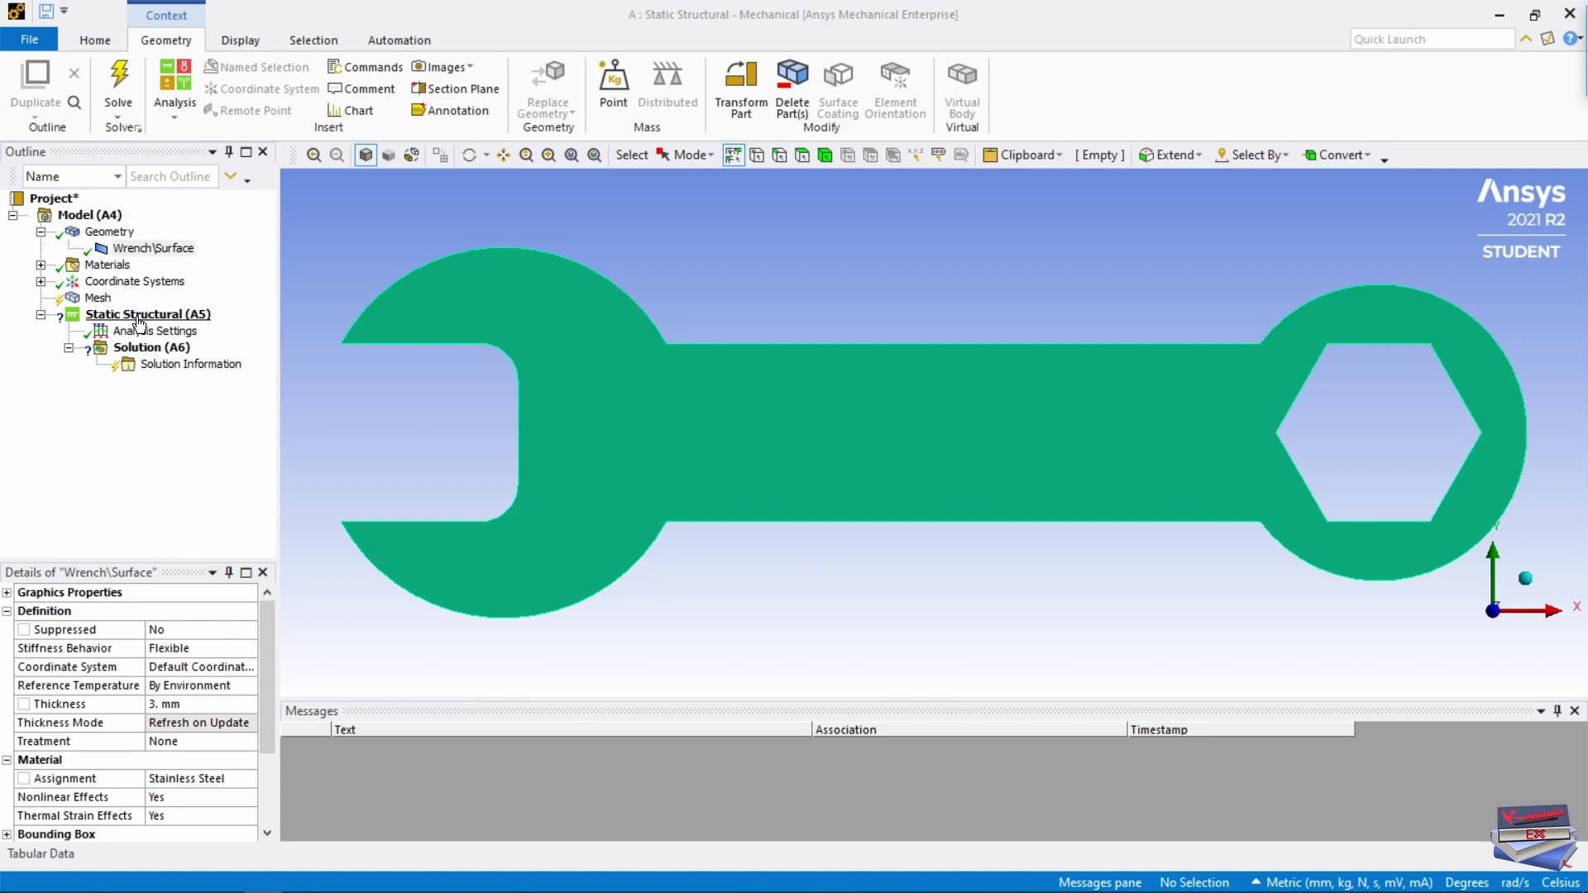
- Insert a mesh method control scoped to the wrench body
{"action": "right_click", "coordinate": [103, 298]}
{"action": "mouse_move", "coordinate": [167, 310]}
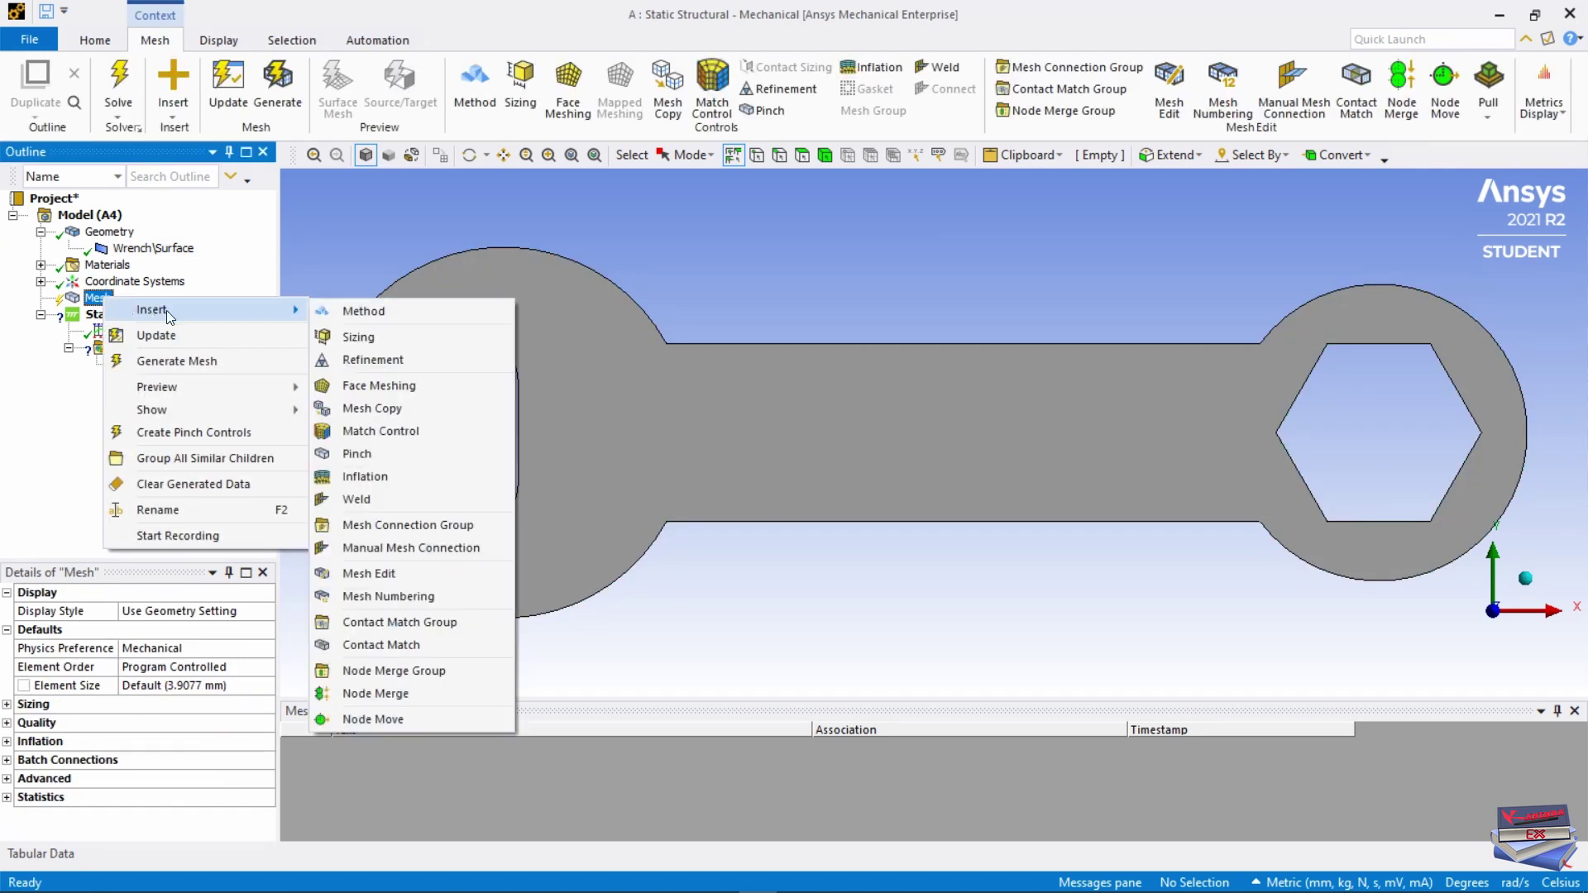
{"action": "left_click", "coordinate": [346, 311]}
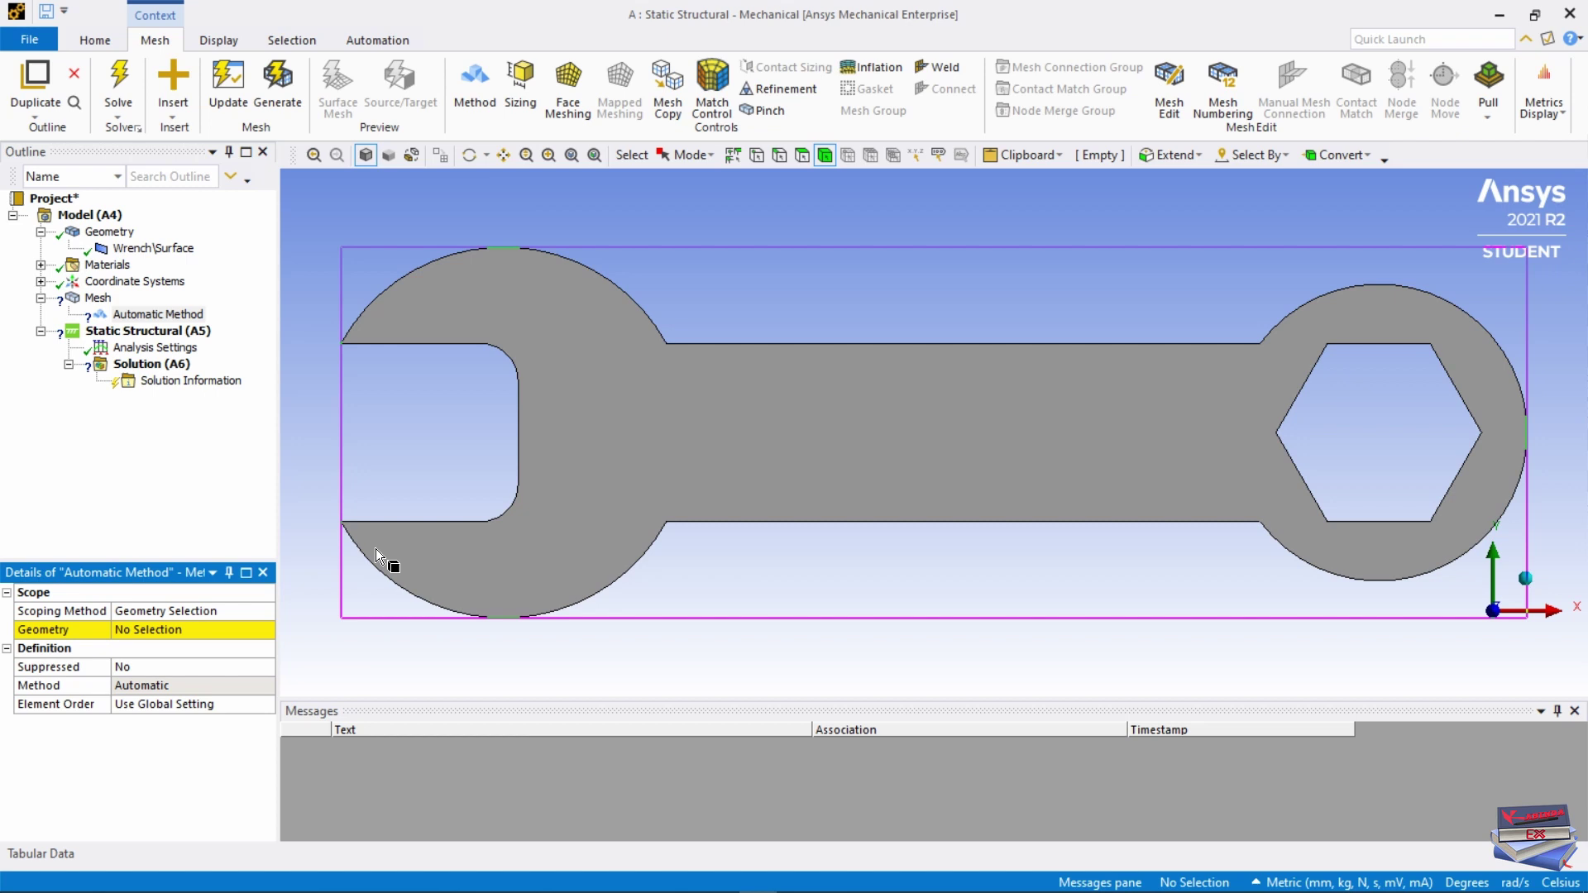
{"action": "left_click", "coordinate": [820, 428]}
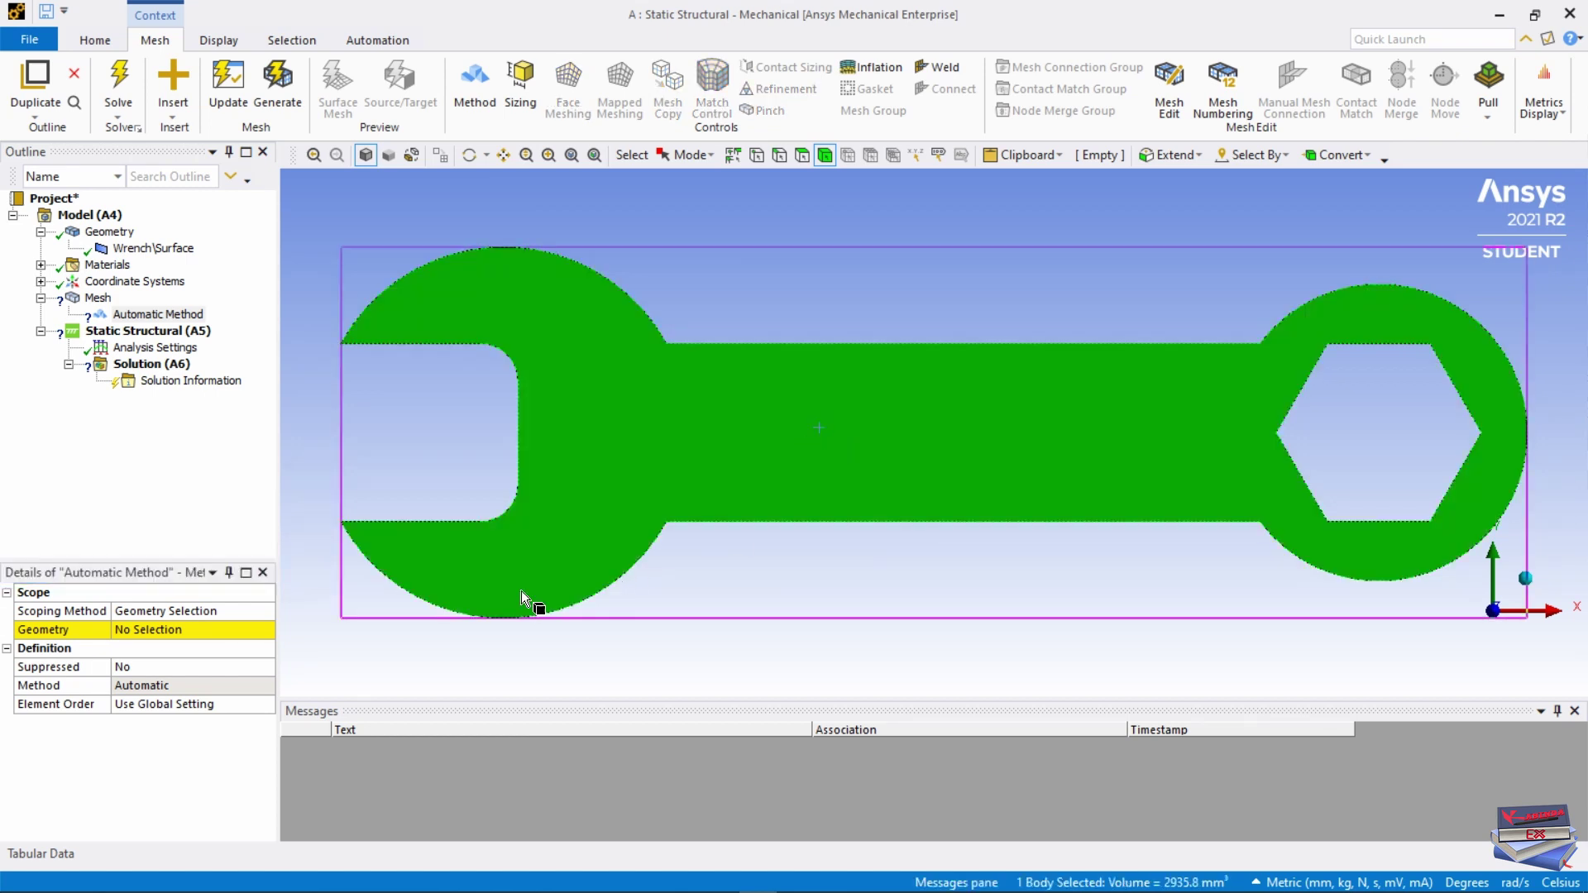
{"action": "left_click", "coordinate": [137, 630]}
{"action": "left_click", "coordinate": [133, 629]}
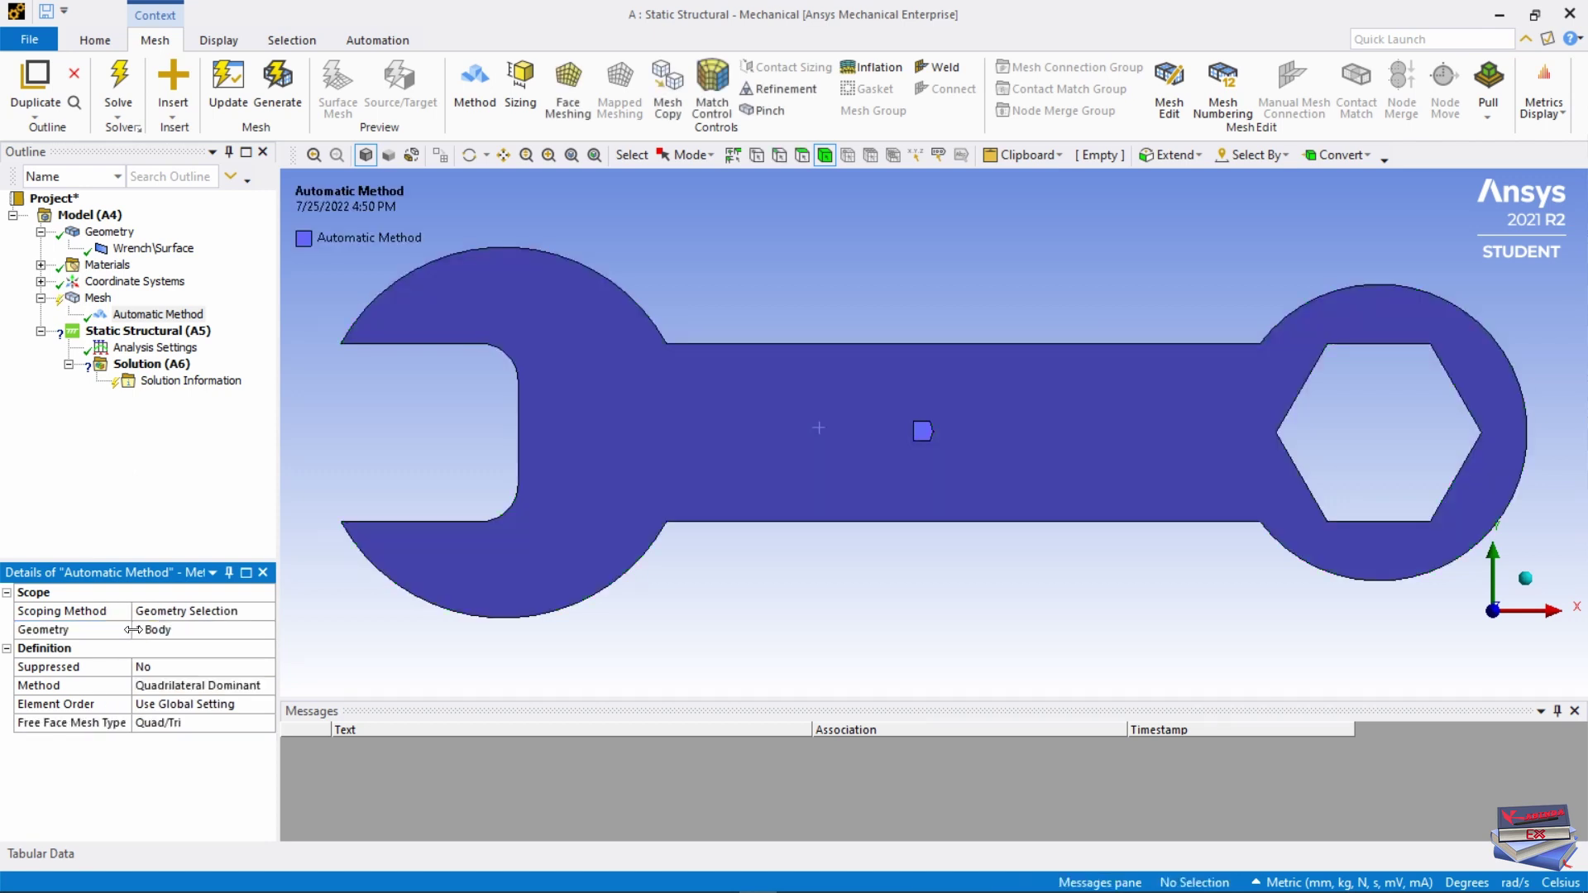
- Insert a body sizing control scoped to the wrench body
{"action": "right_click", "coordinate": [98, 298]}
{"action": "mouse_move", "coordinate": [157, 311]}
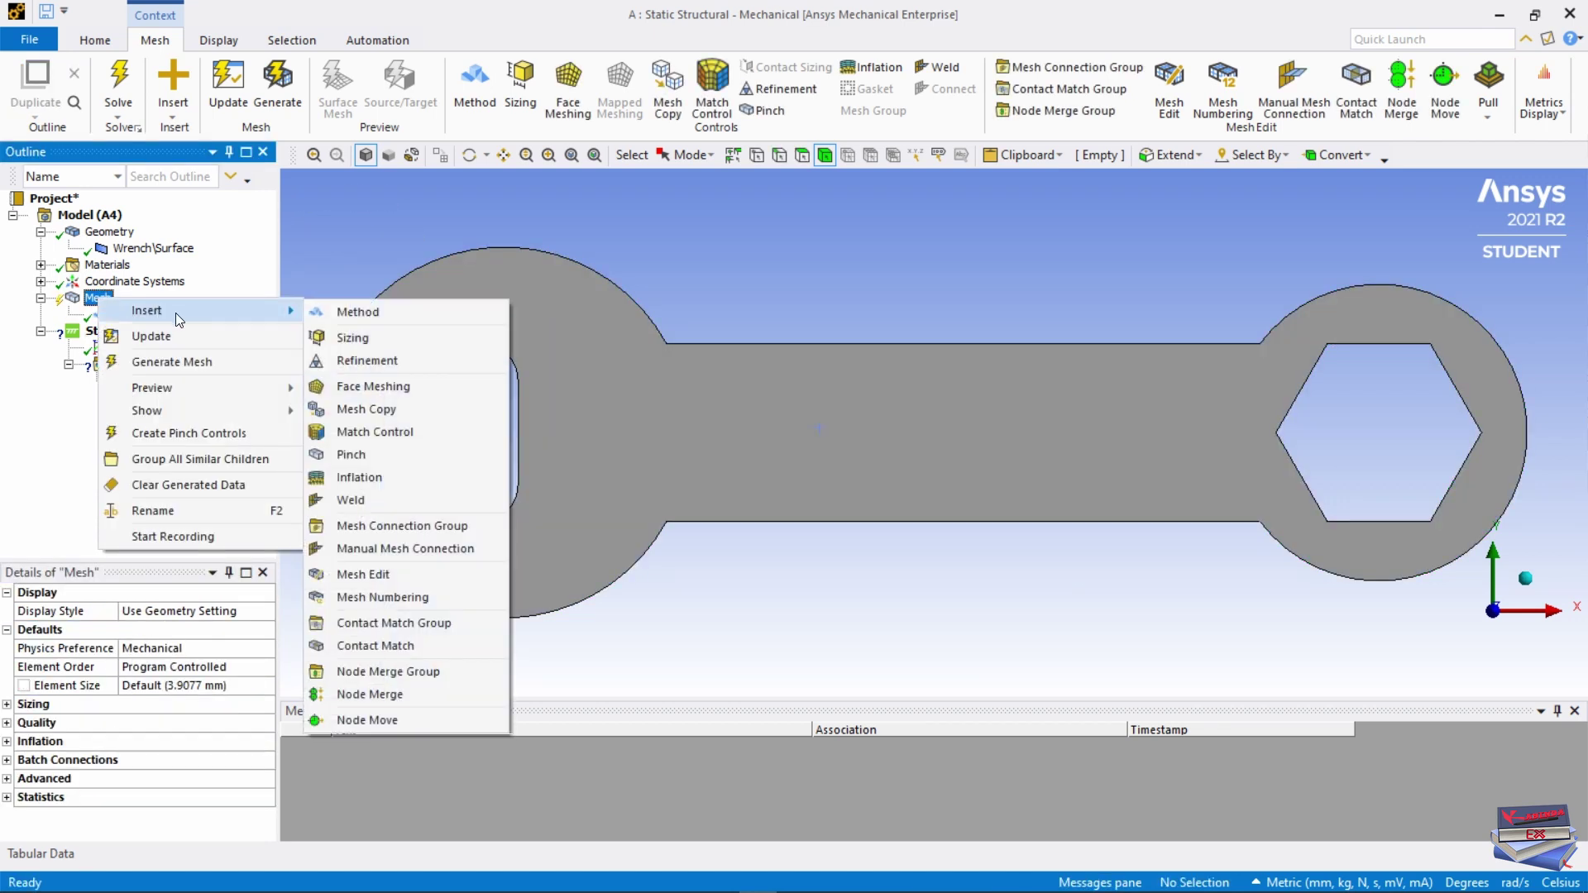
{"action": "left_click", "coordinate": [353, 337]}
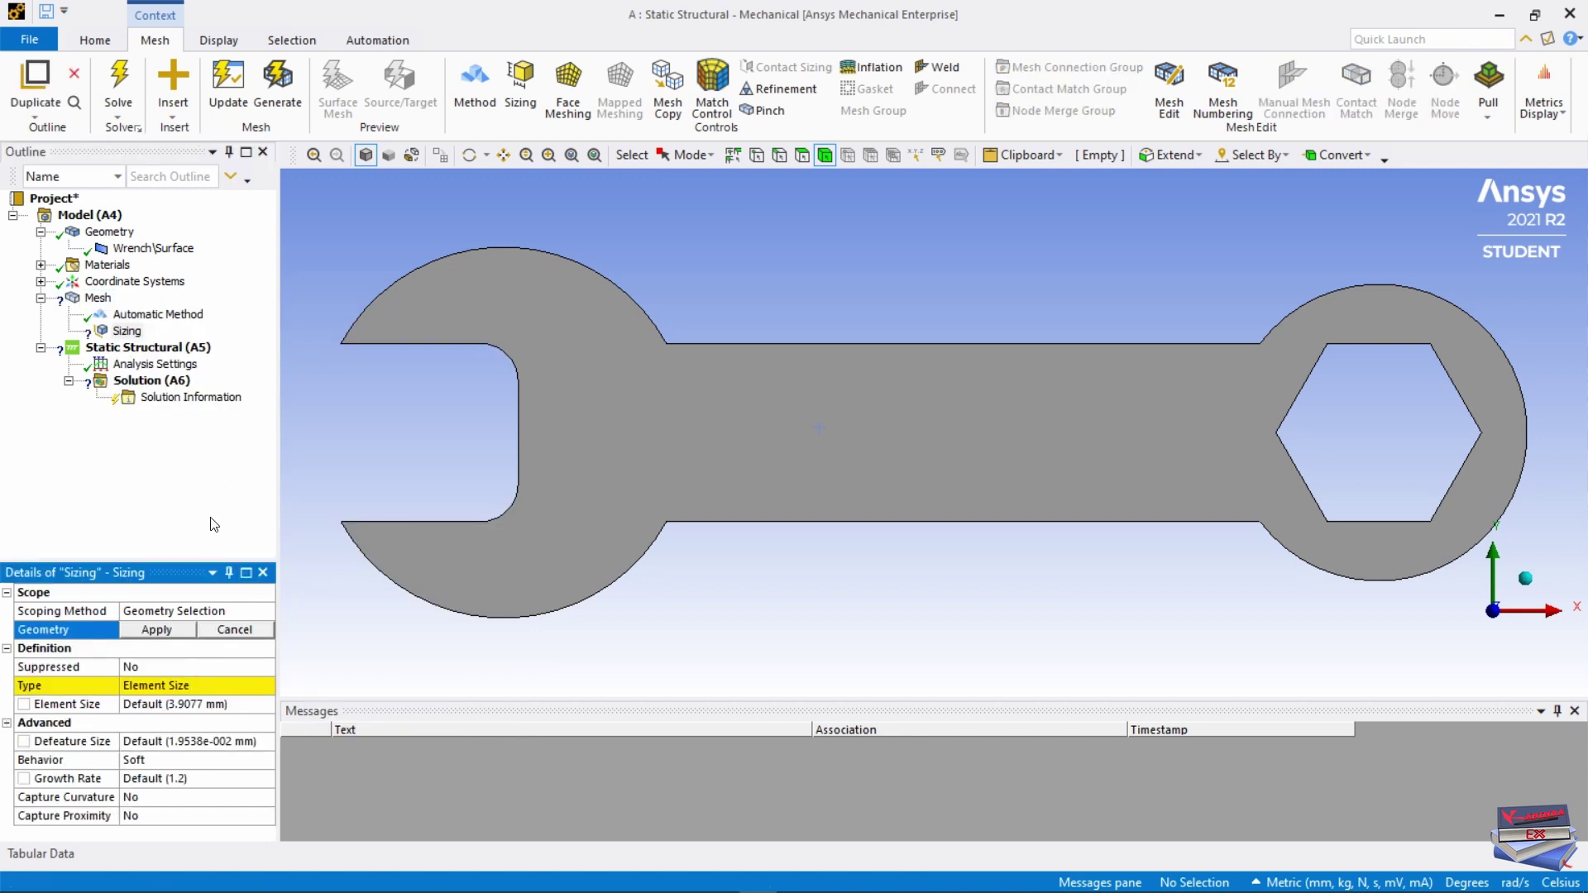
{"action": "left_click", "coordinate": [746, 437]}
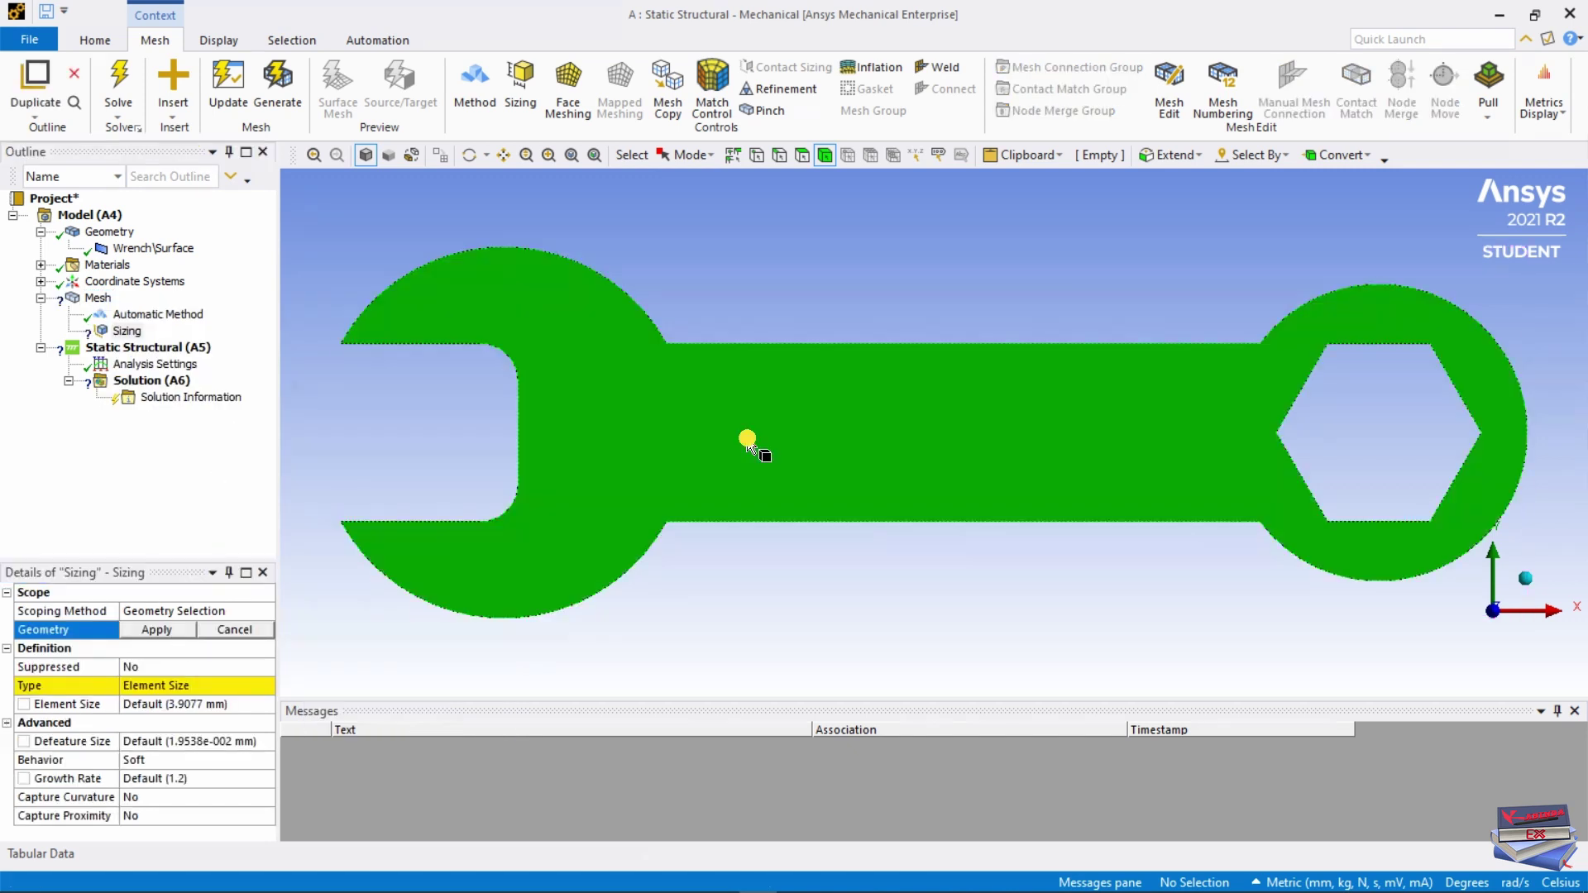
{"action": "left_click", "coordinate": [165, 631]}
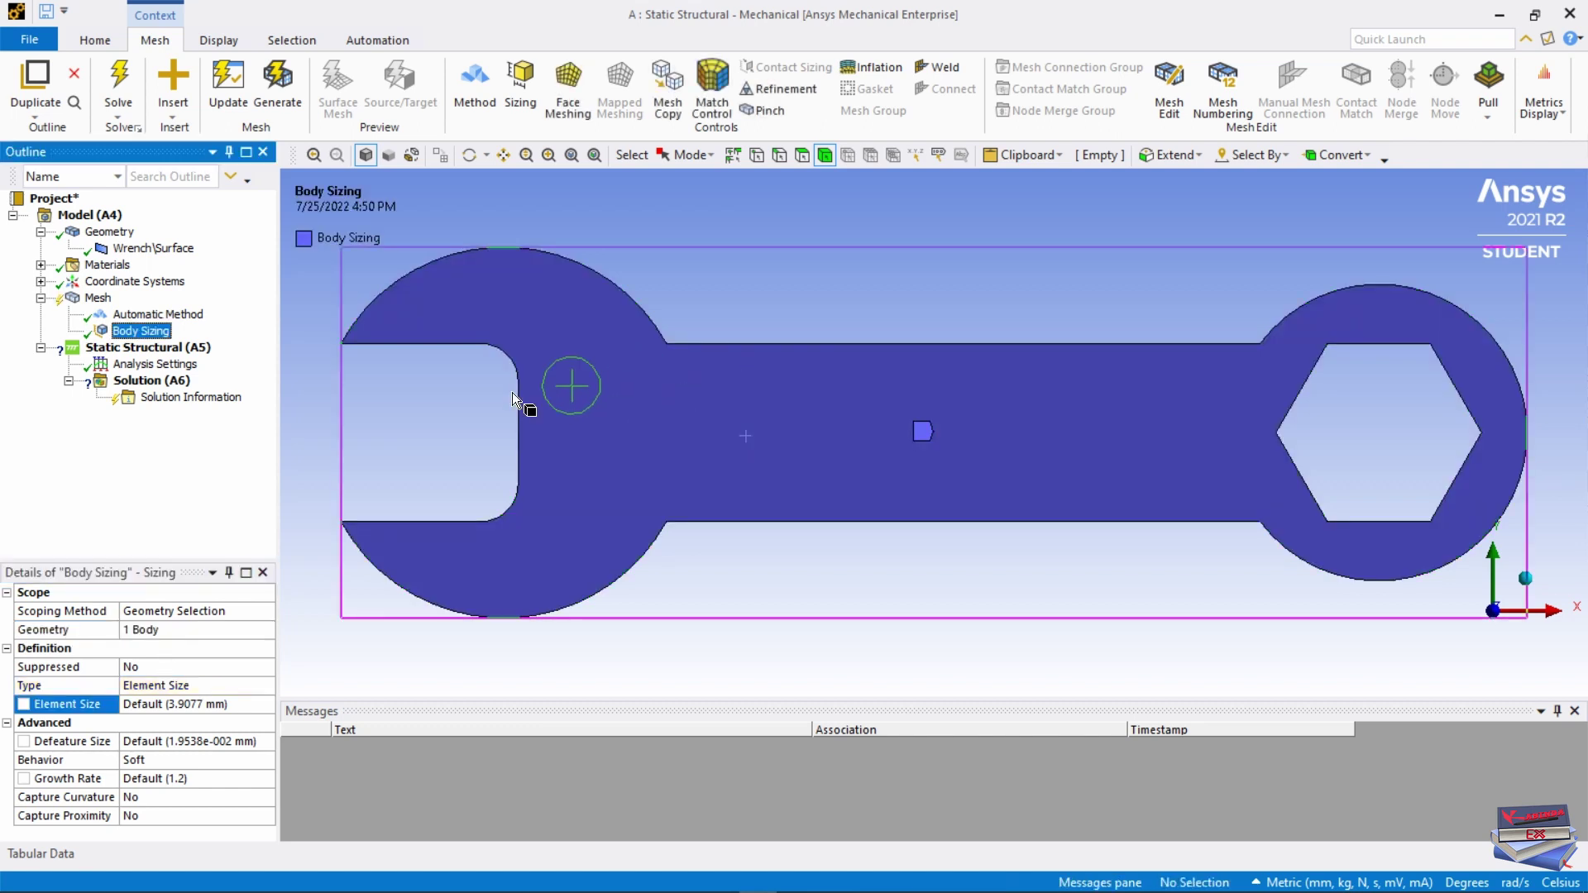
- Generate the wrench mesh and fit it in an isometric view
{"action": "right_click", "coordinate": [97, 298]}
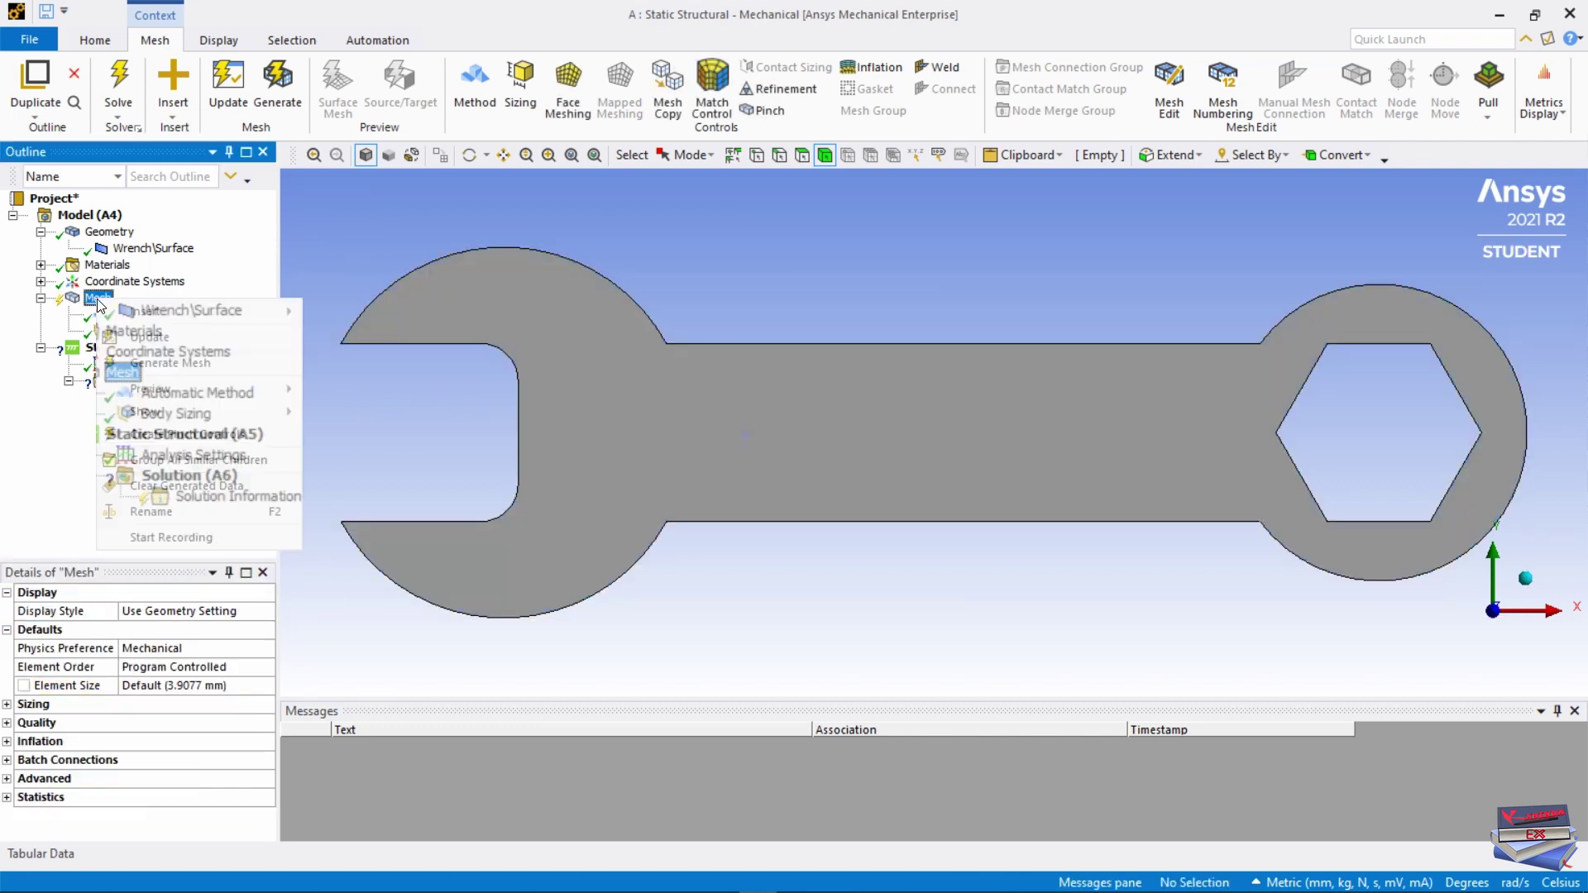
{"action": "left_click", "coordinate": [148, 362]}
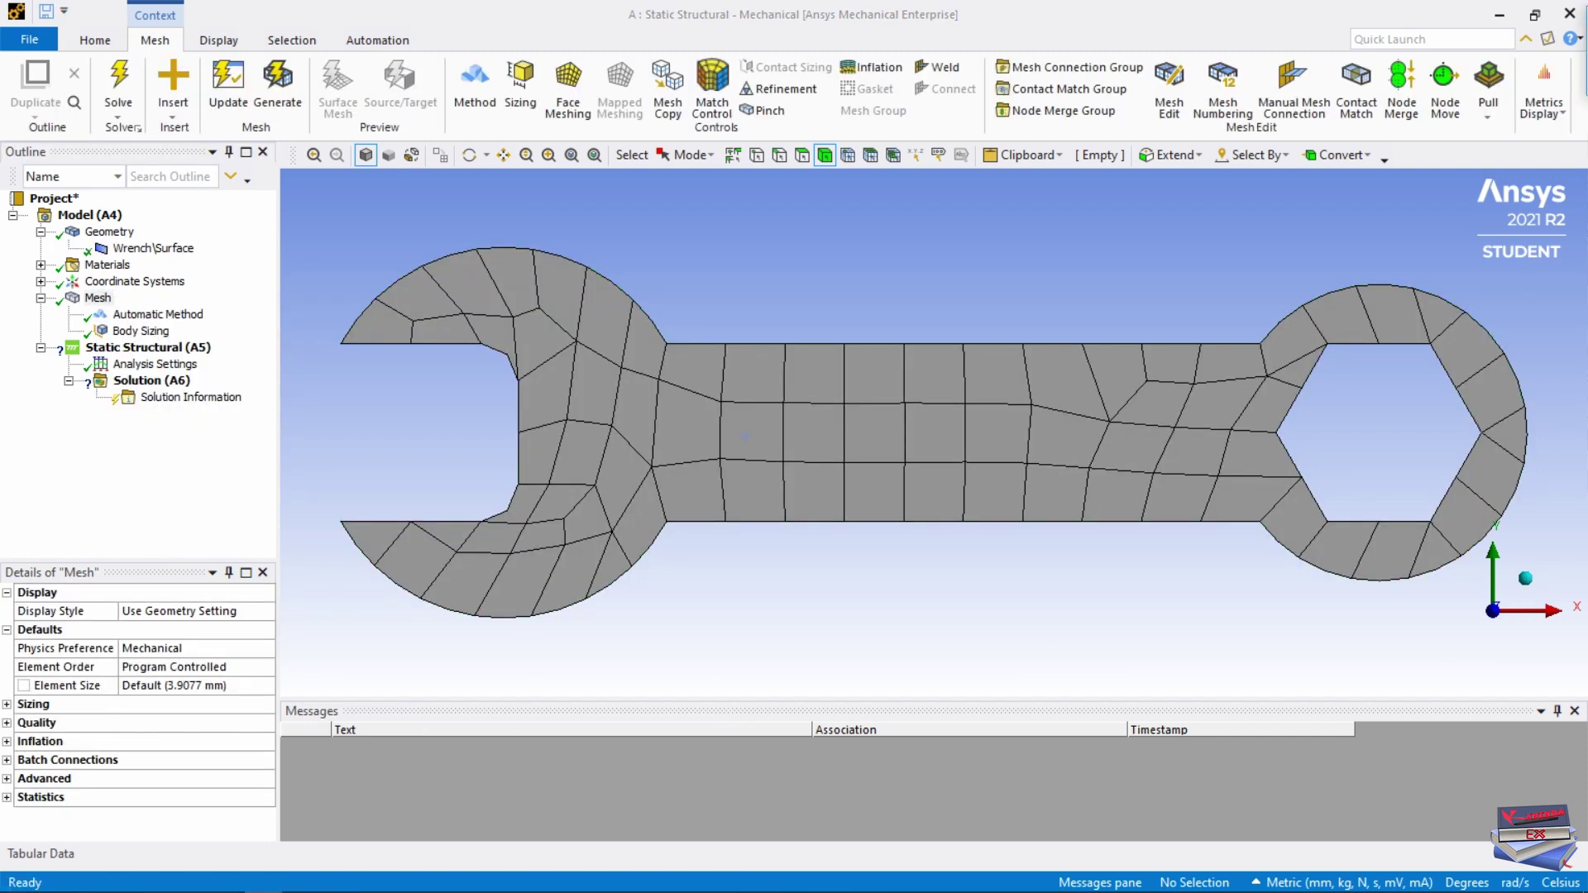
{"action": "right_click", "coordinate": [820, 217]}
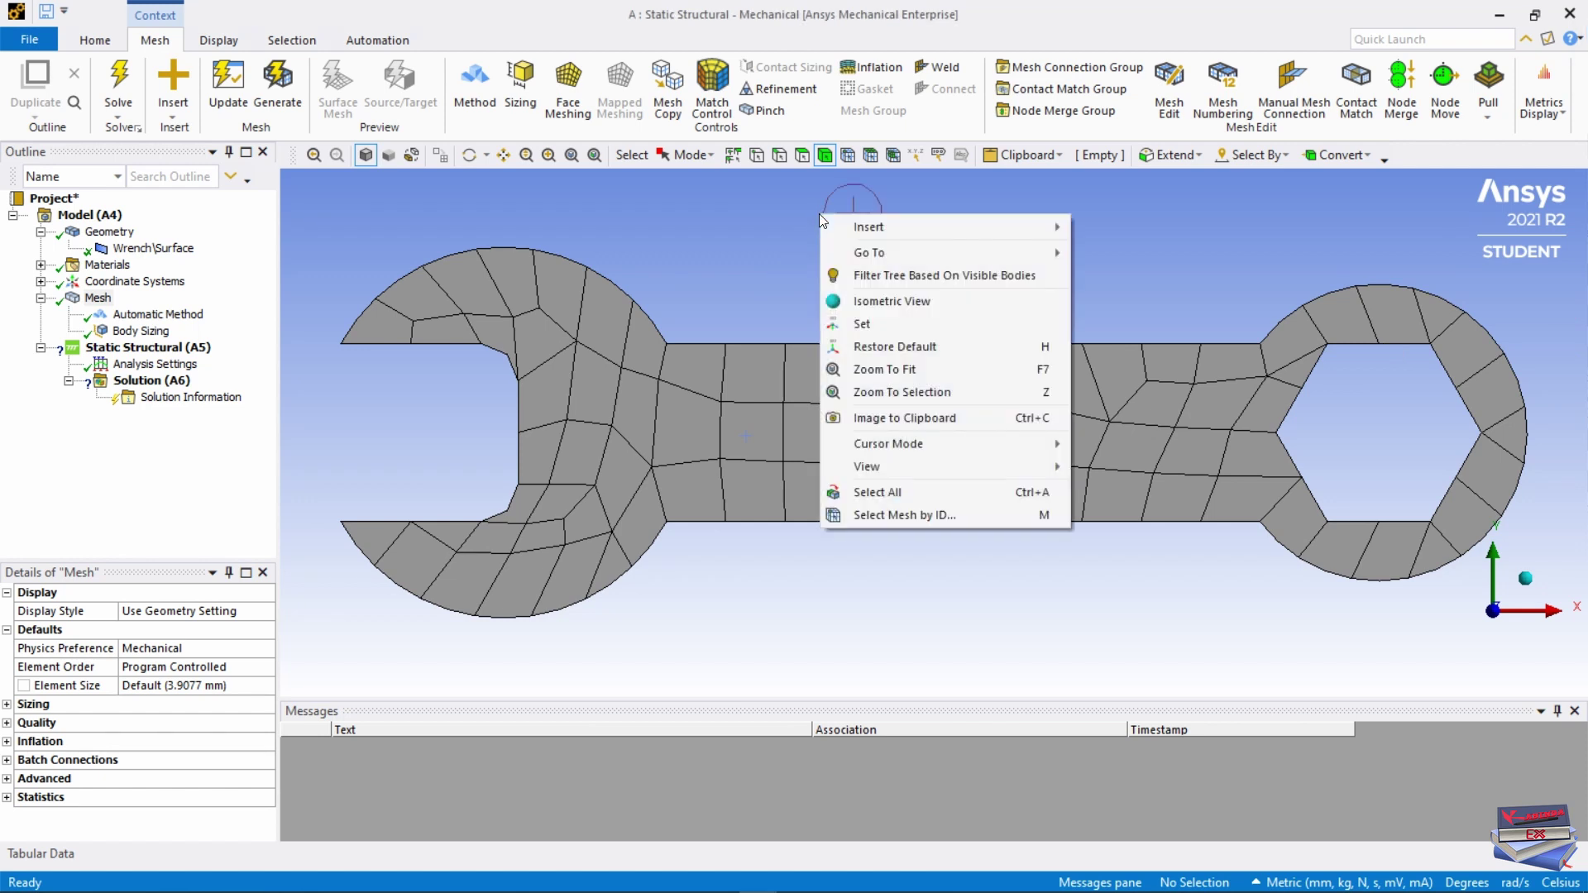
{"action": "left_click", "coordinate": [878, 302]}
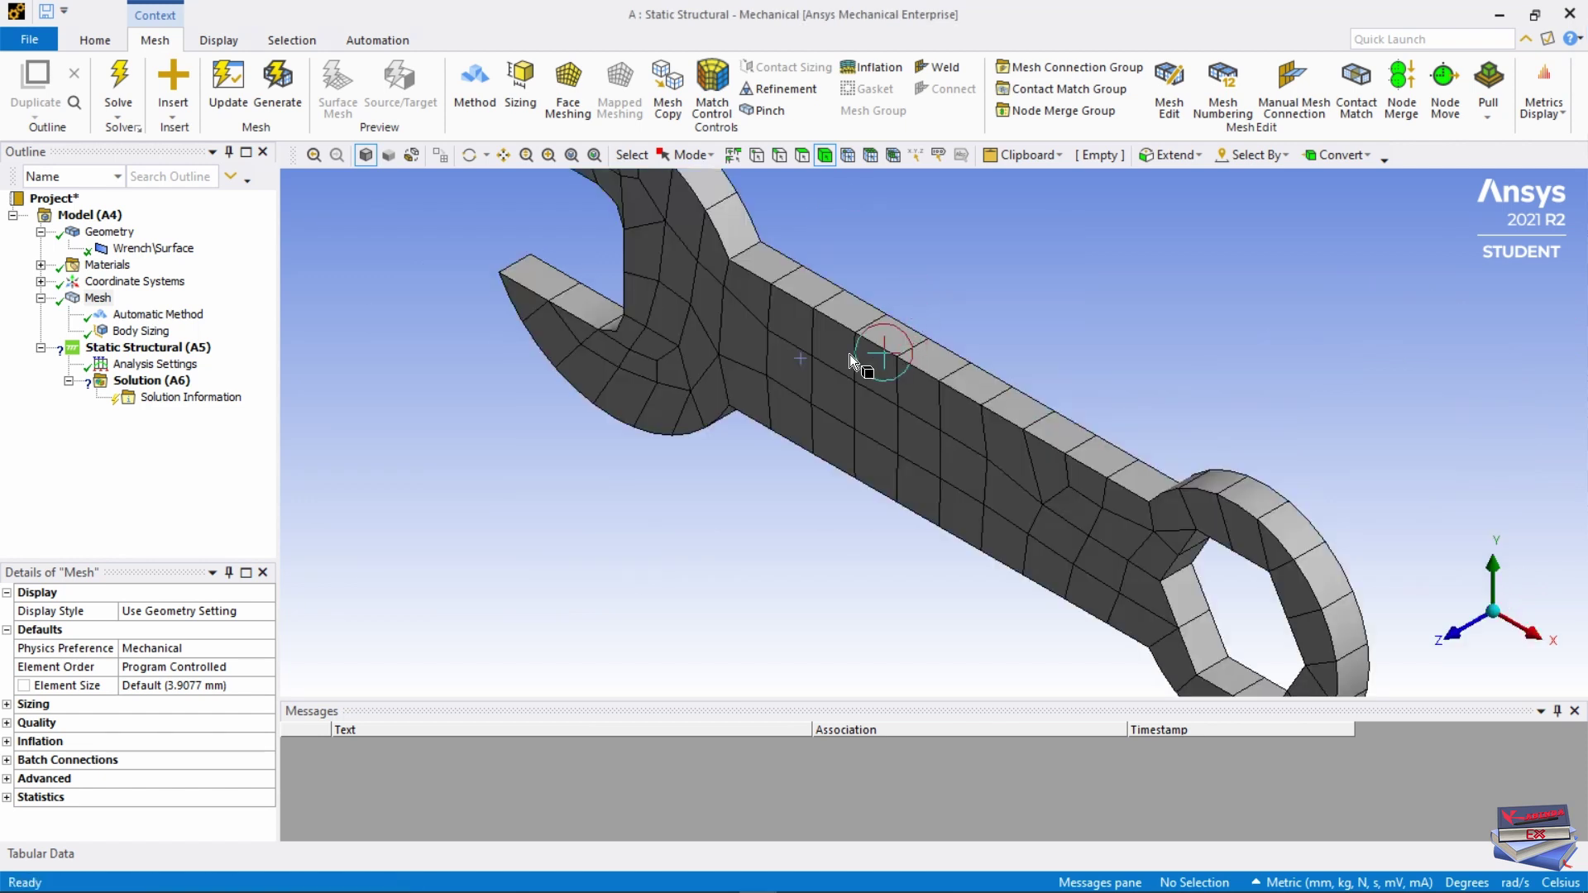
{"action": "left_click", "coordinate": [572, 154]}
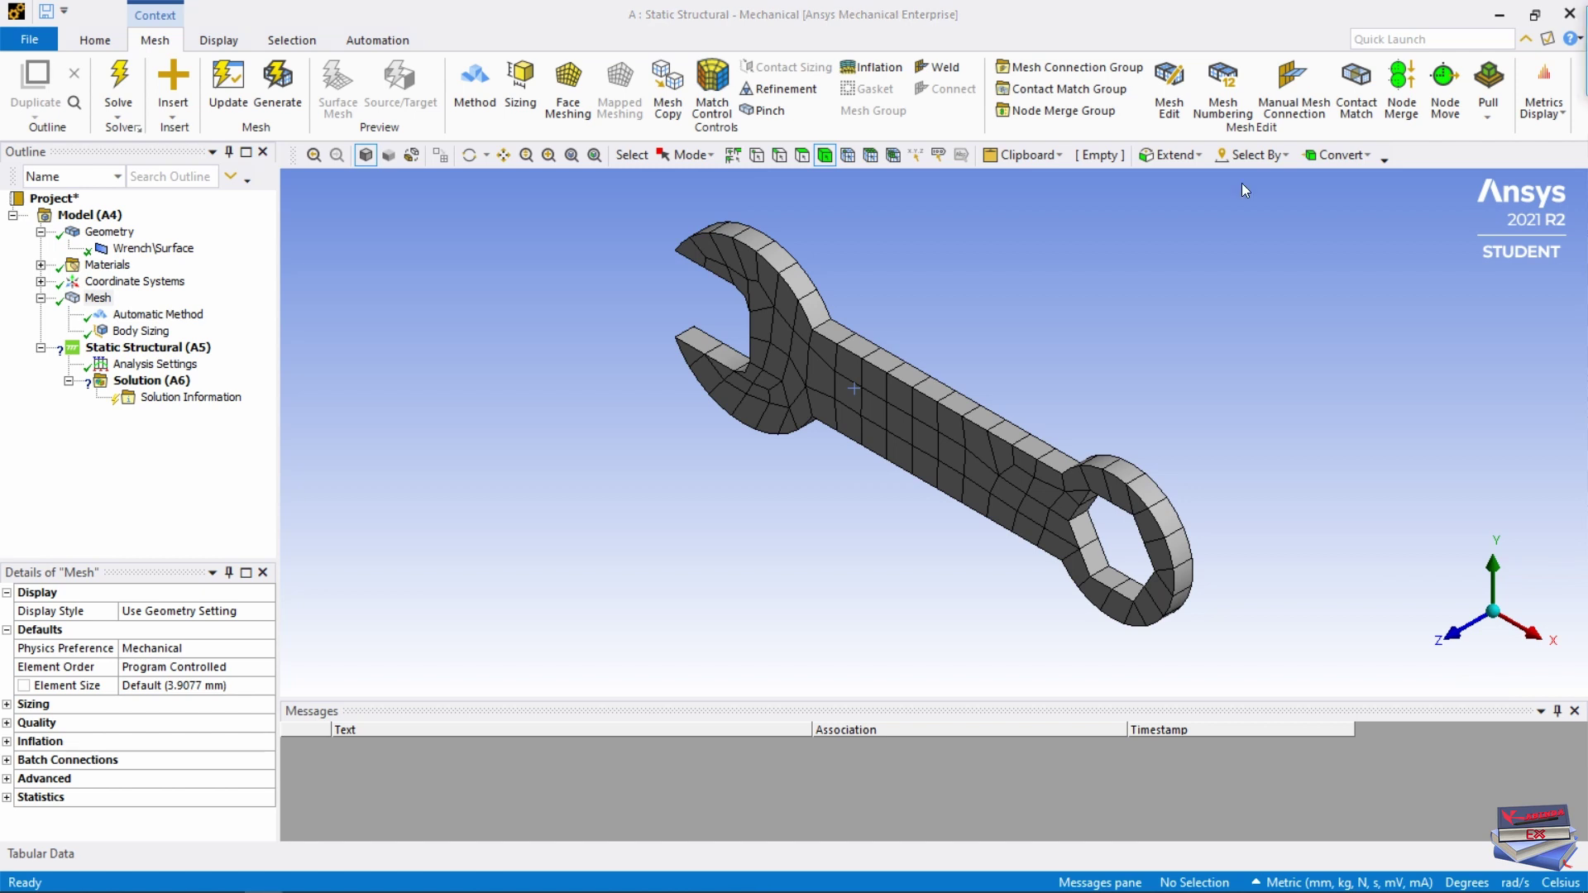
- Show the wrench from the front and switch the selection filter to edges
{"action": "right_click", "coordinate": [1119, 287]}
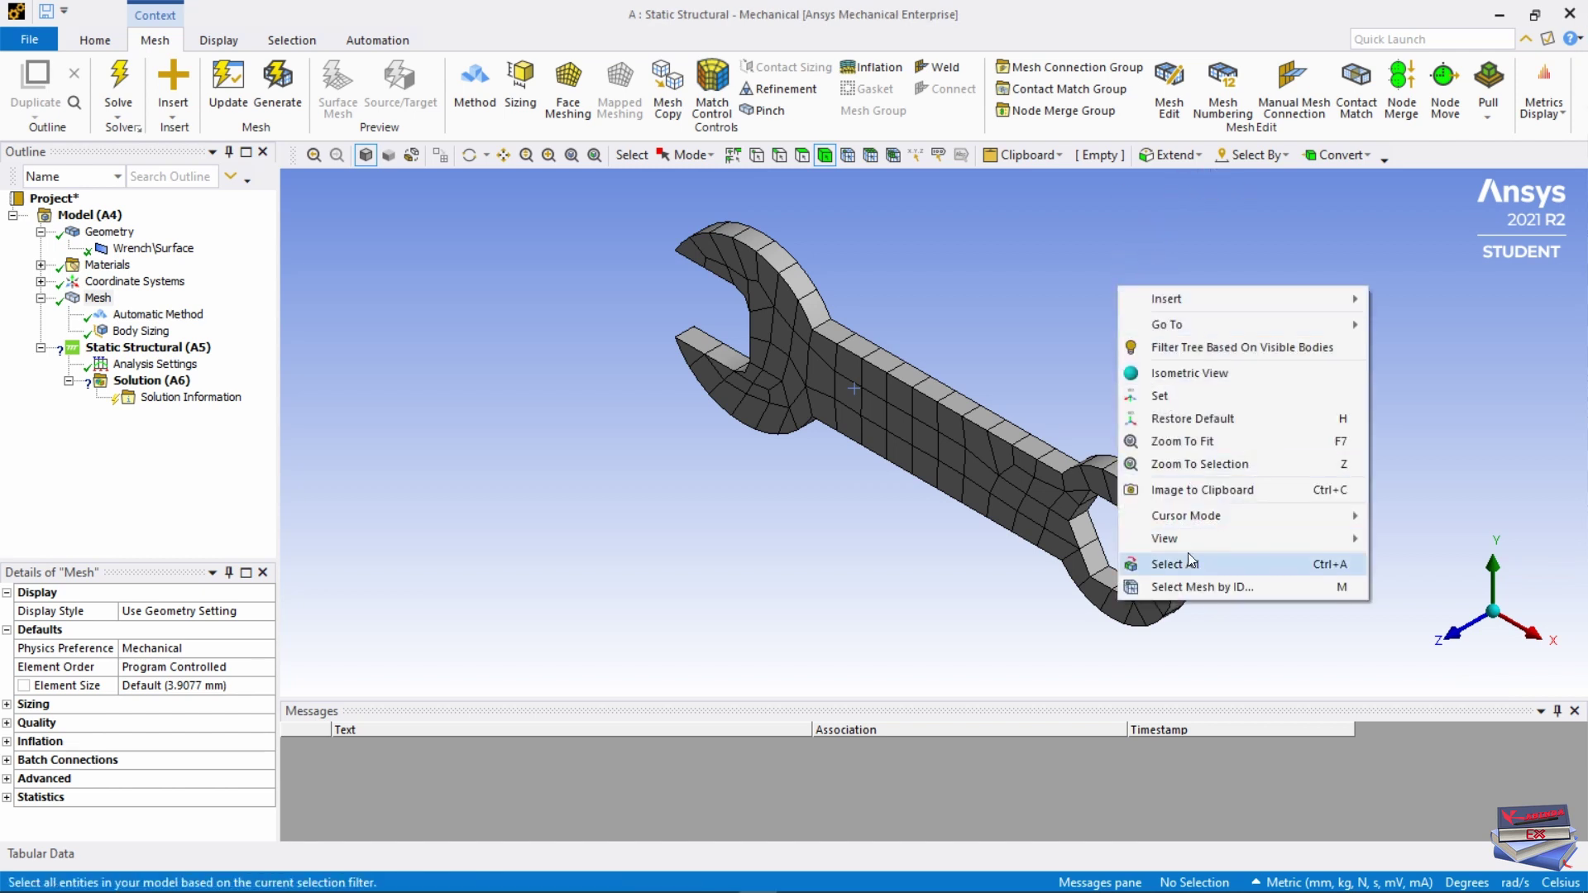
{"action": "mouse_move", "coordinate": [1193, 543]}
{"action": "left_click", "coordinate": [1398, 541]}
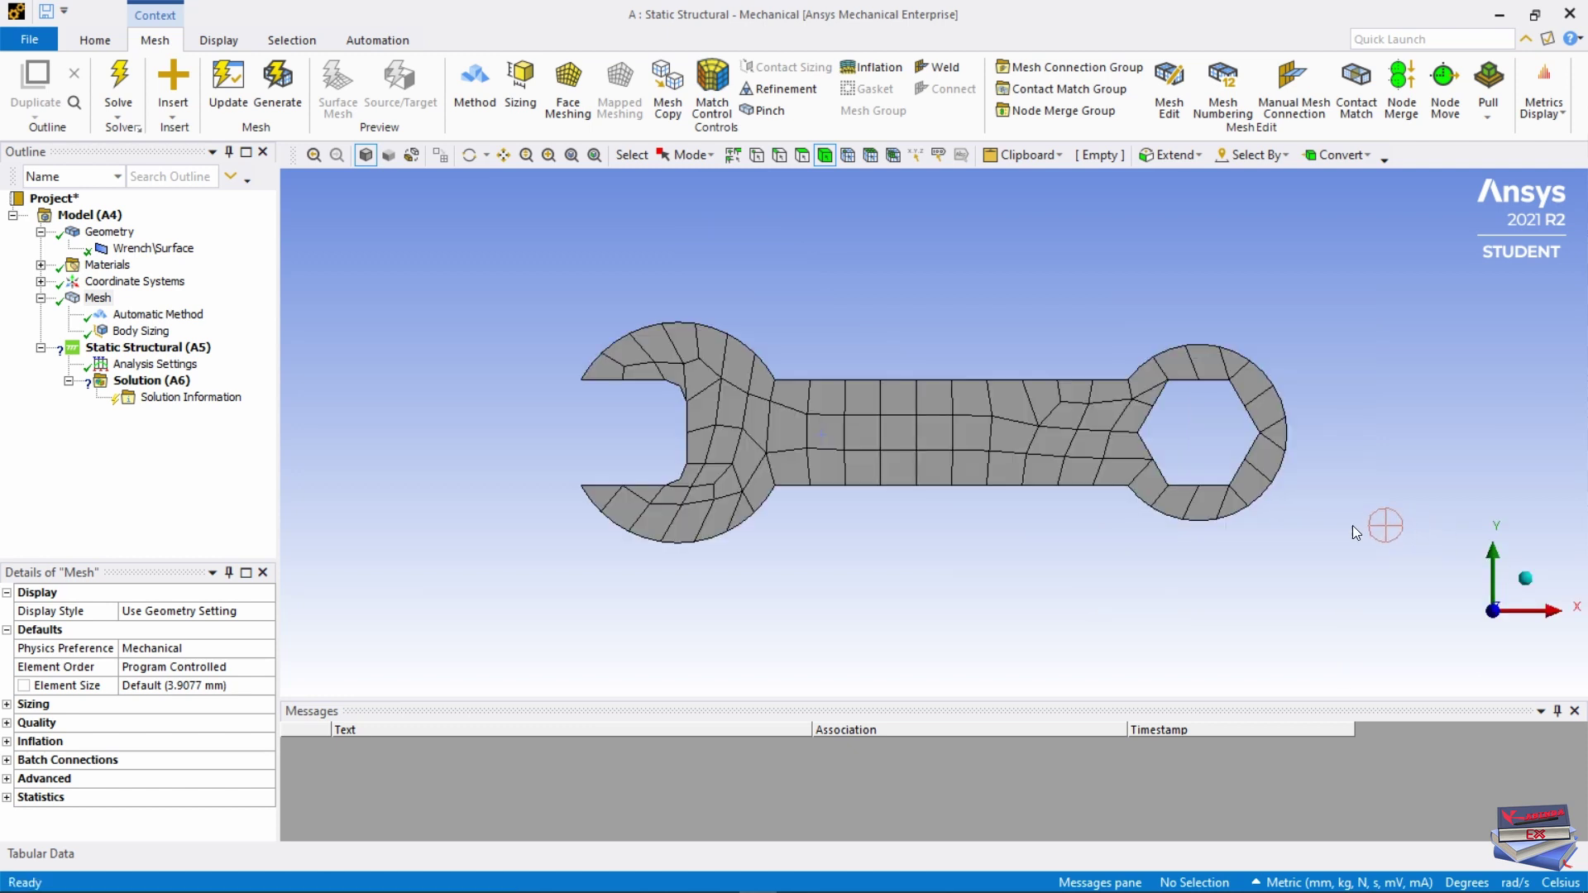
{"action": "key", "text": "ctrl+e"}
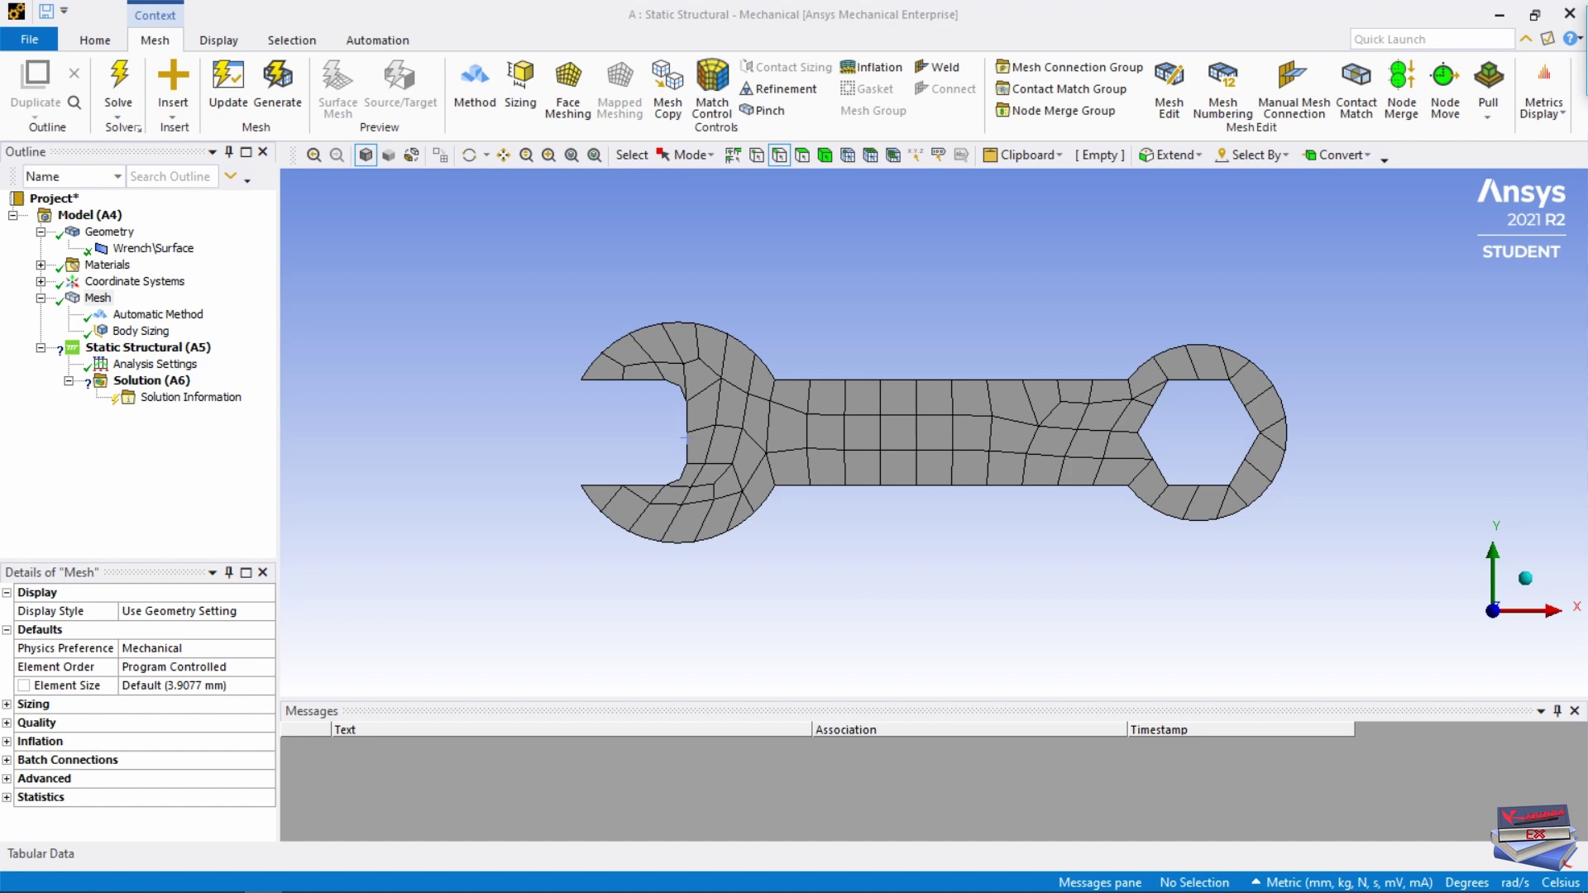
- Insert a Fixed Support and apply it to the six edges of the hexagonal hole
{"action": "right_click", "coordinate": [158, 350]}
{"action": "mouse_move", "coordinate": [203, 360]}
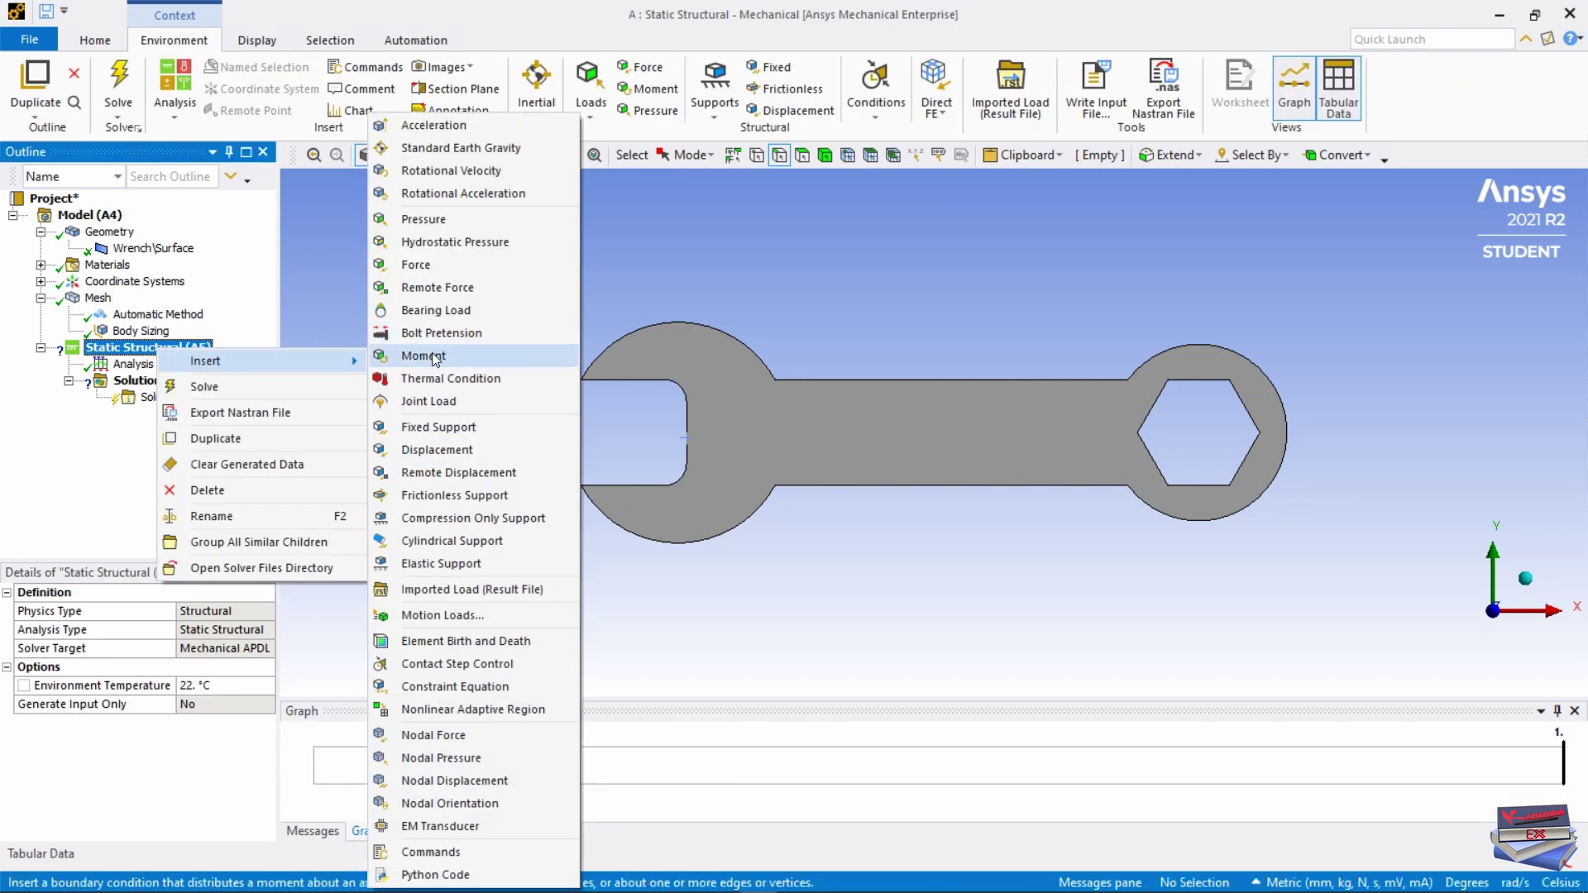
{"action": "left_click", "coordinate": [444, 427]}
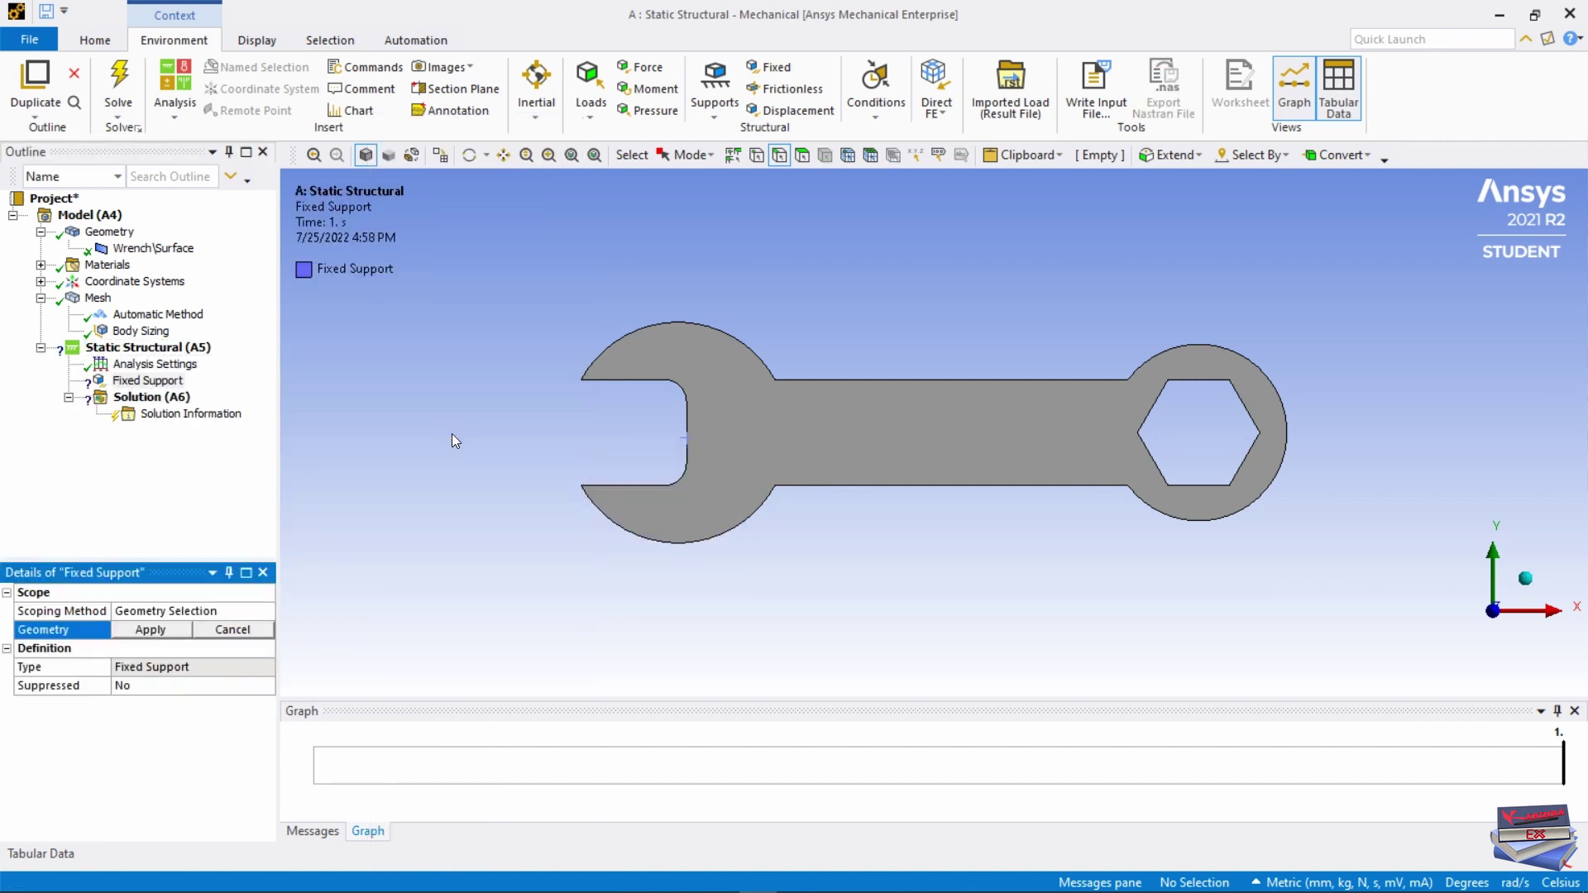
{"action": "left_click", "coordinate": [783, 157]}
{"action": "left_click", "coordinate": [1163, 399]}
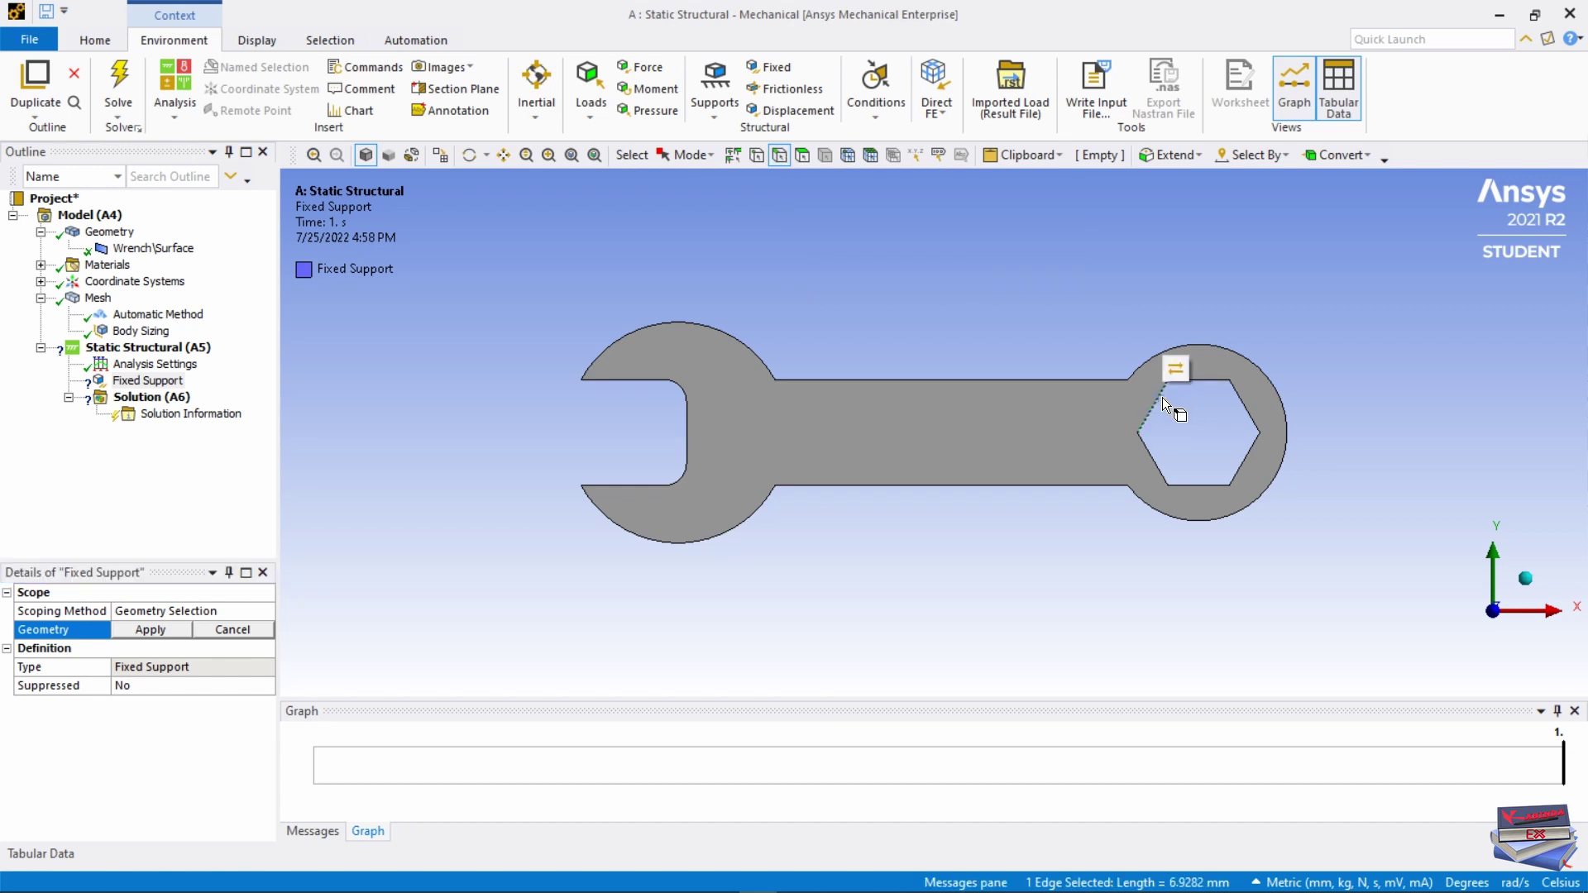
{"action": "left_click", "coordinate": [1214, 396], "text": "ctrl"}
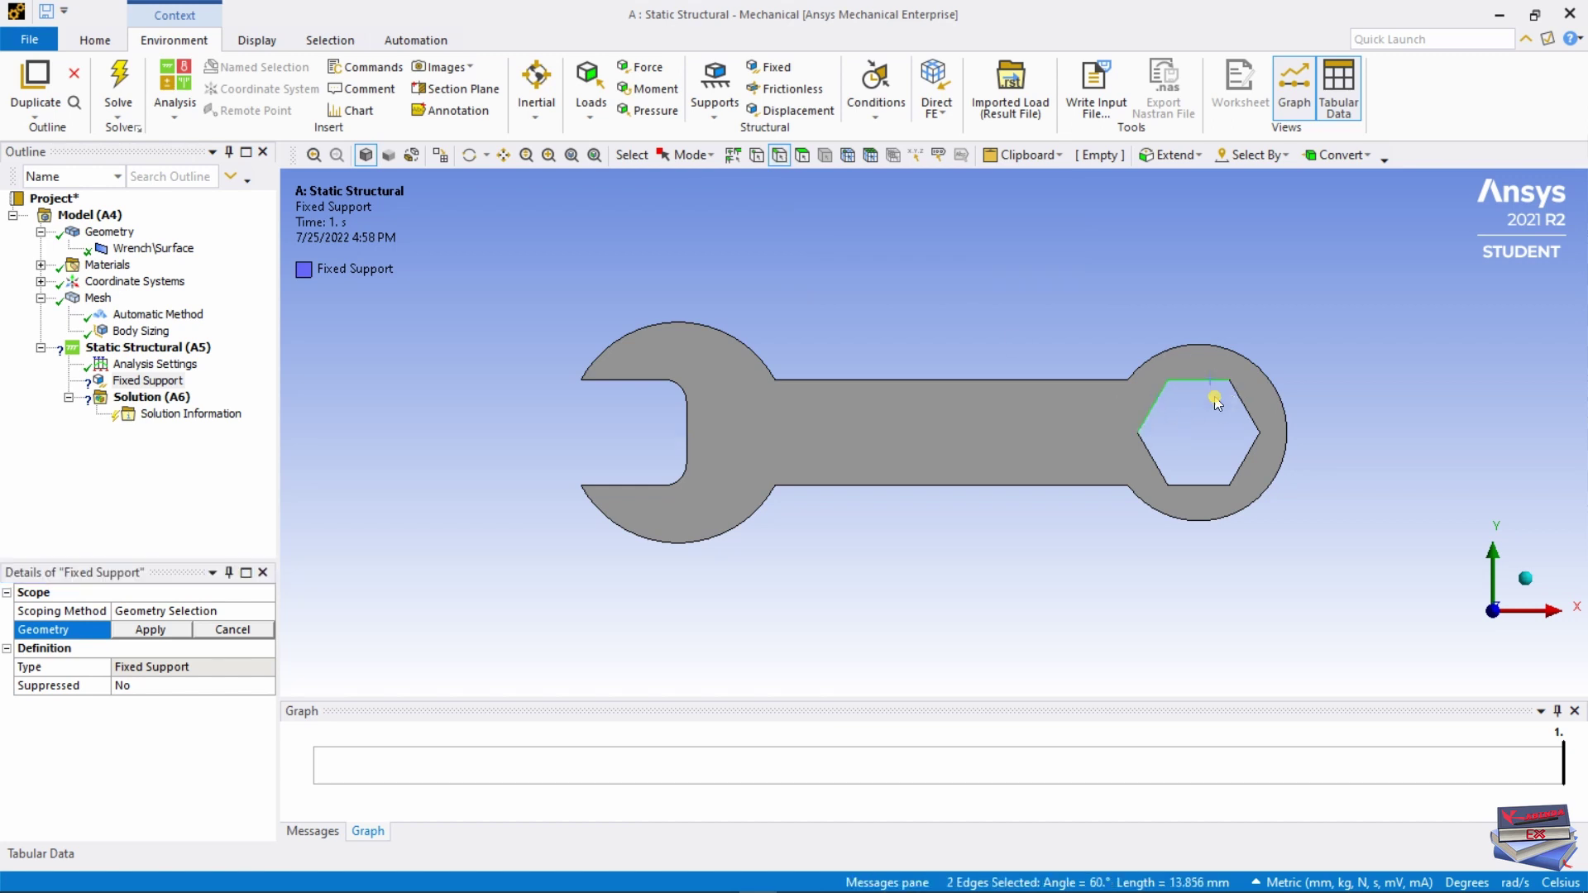
{"action": "left_click", "coordinate": [1241, 405], "text": "ctrl"}
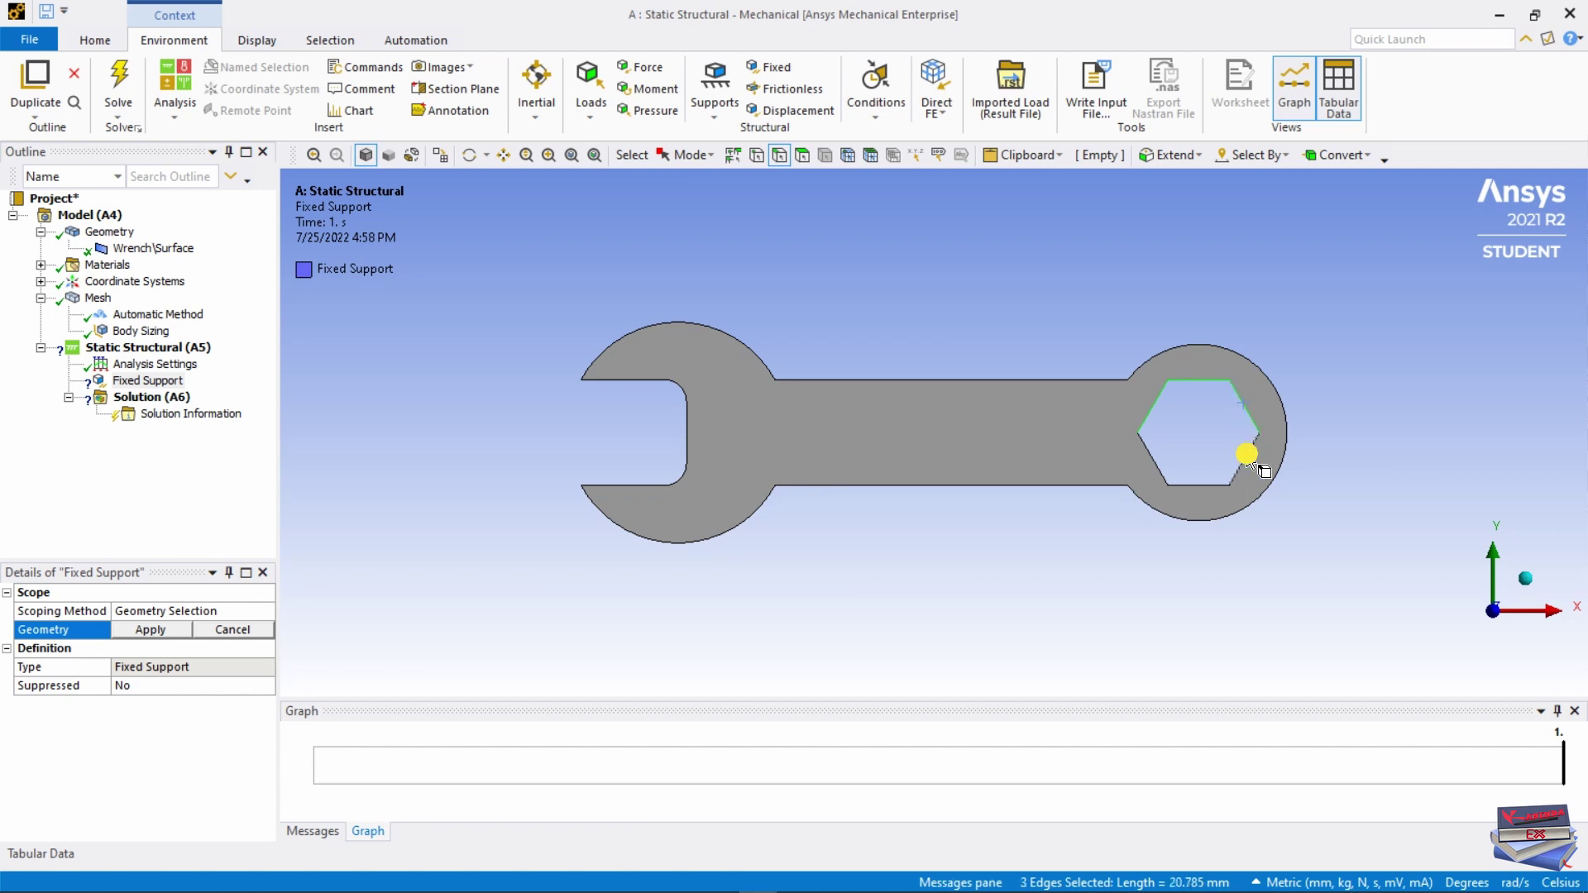
{"action": "left_click", "coordinate": [1248, 451], "text": "ctrl"}
{"action": "left_click", "coordinate": [1196, 484], "text": "ctrl"}
{"action": "left_click", "coordinate": [1156, 466], "text": "ctrl"}
{"action": "left_click", "coordinate": [163, 630]}
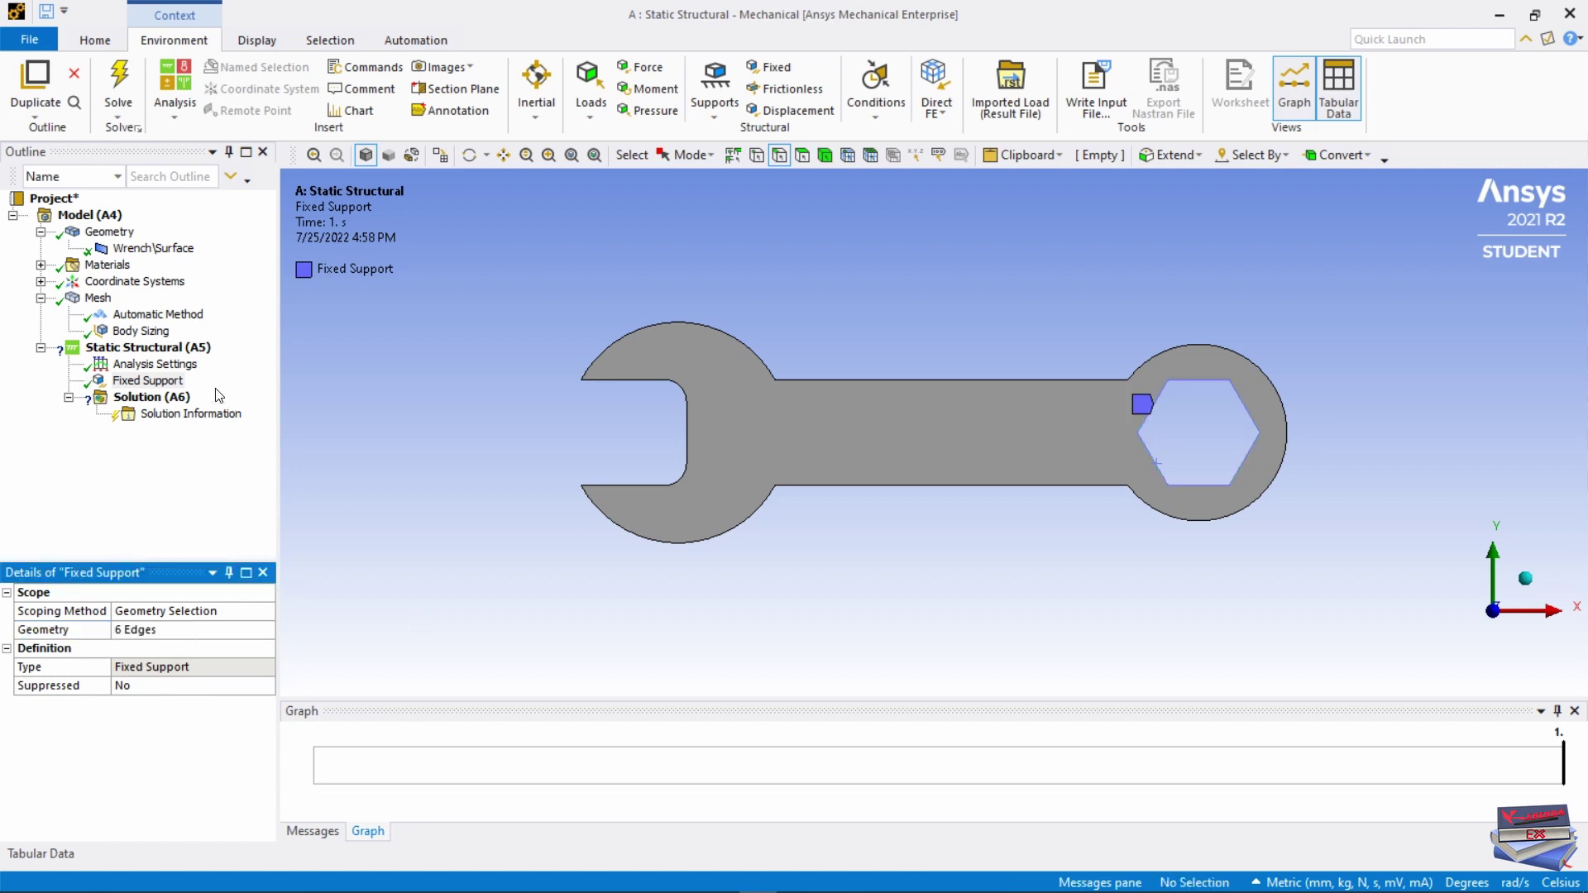
- Insert a Pressure load defined by Vector with a magnitude of 2 MPa
{"action": "right_click", "coordinate": [137, 352]}
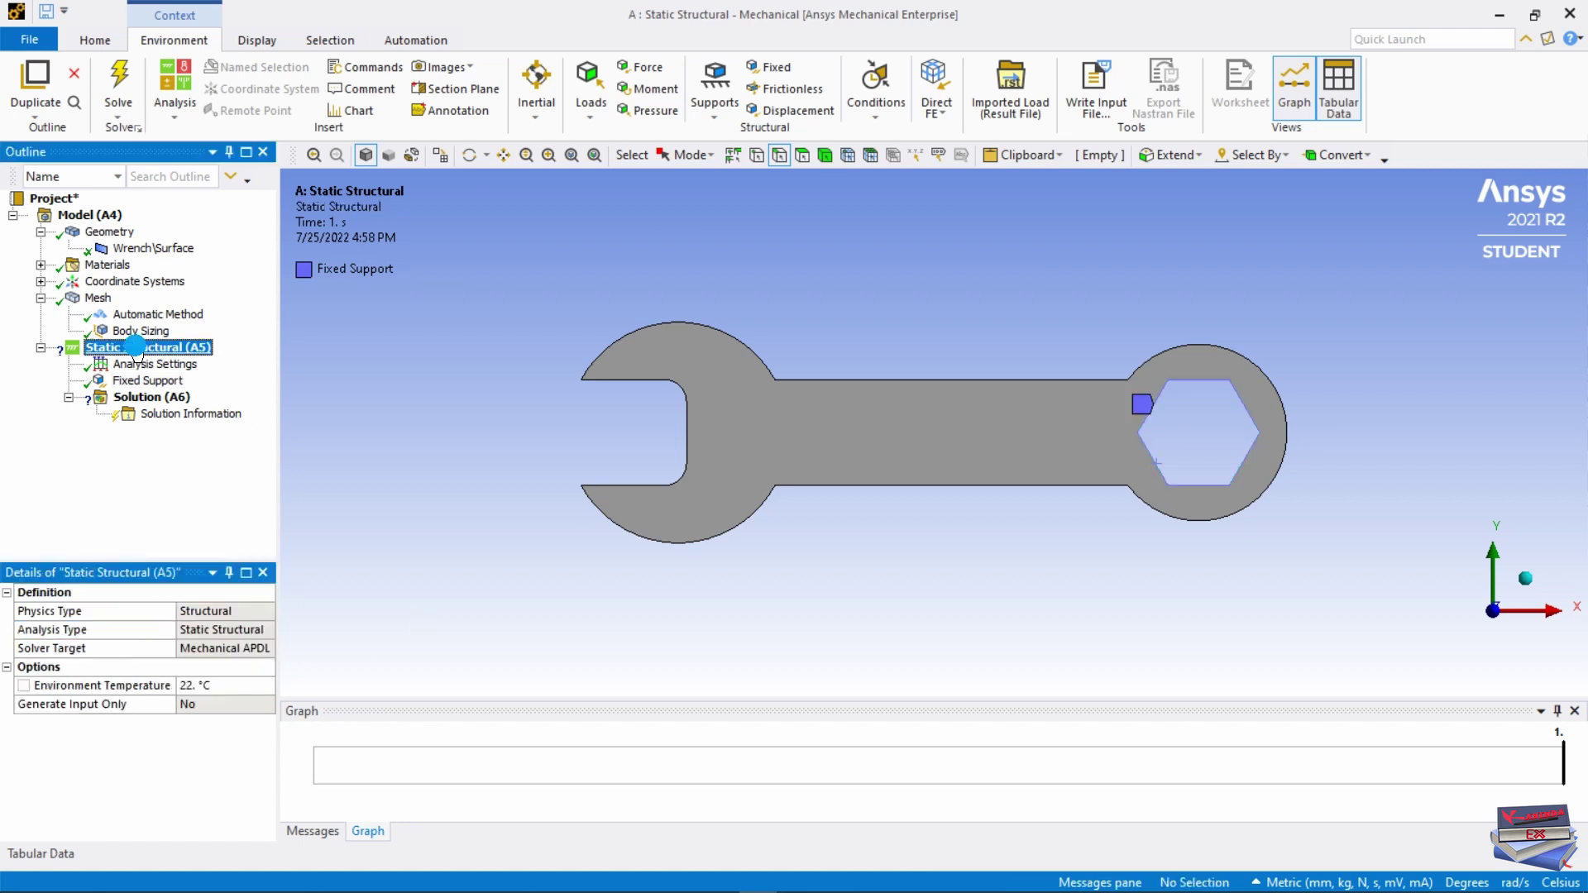
{"action": "mouse_move", "coordinate": [190, 364]}
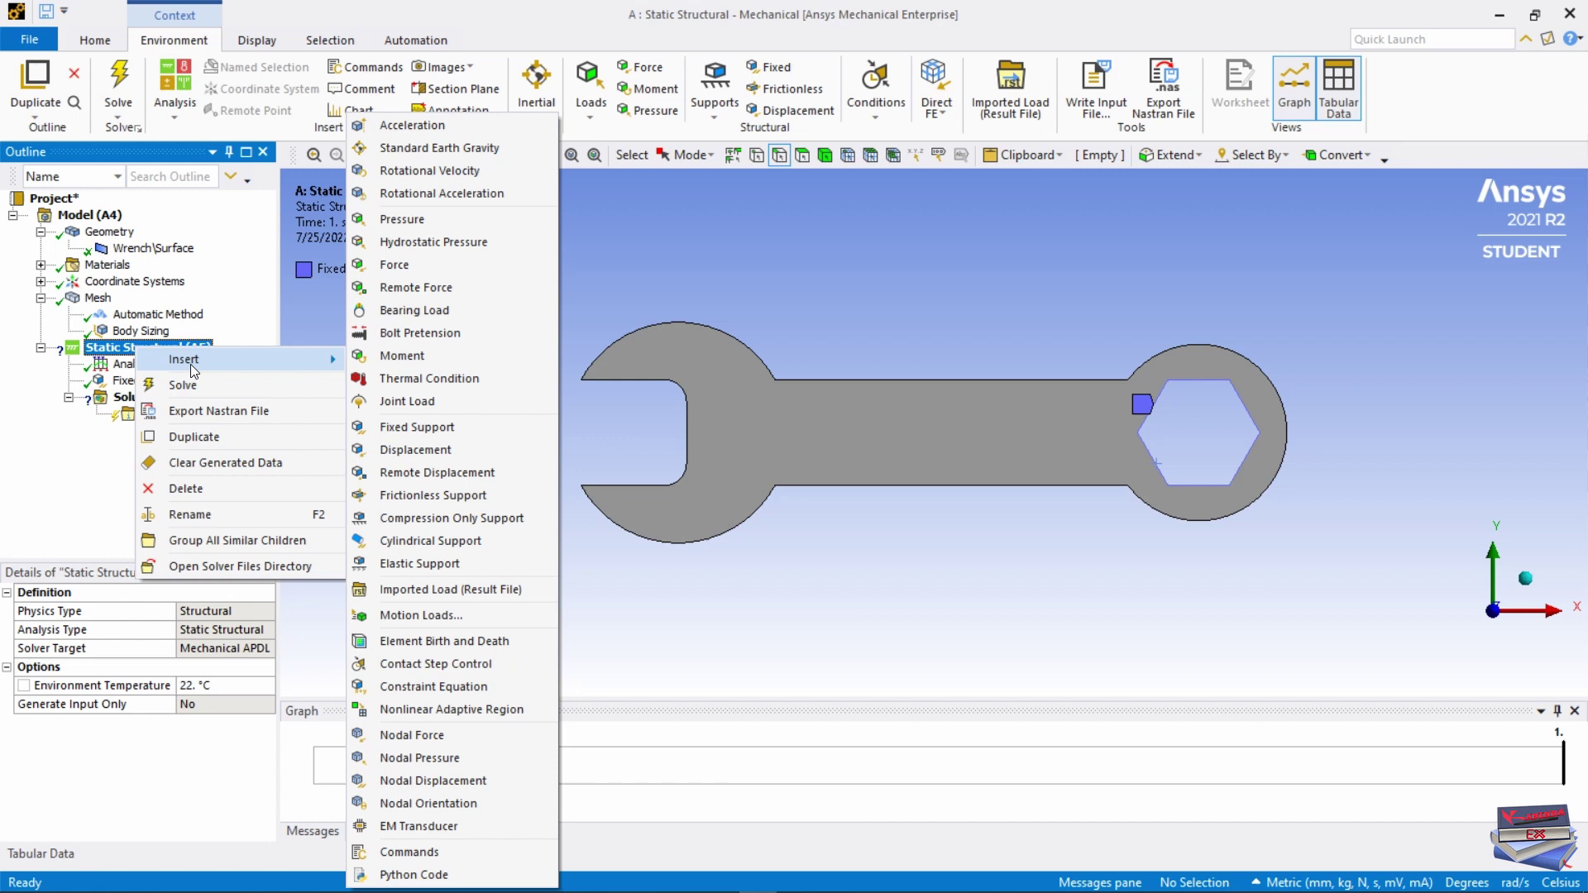
{"action": "left_click", "coordinate": [408, 220]}
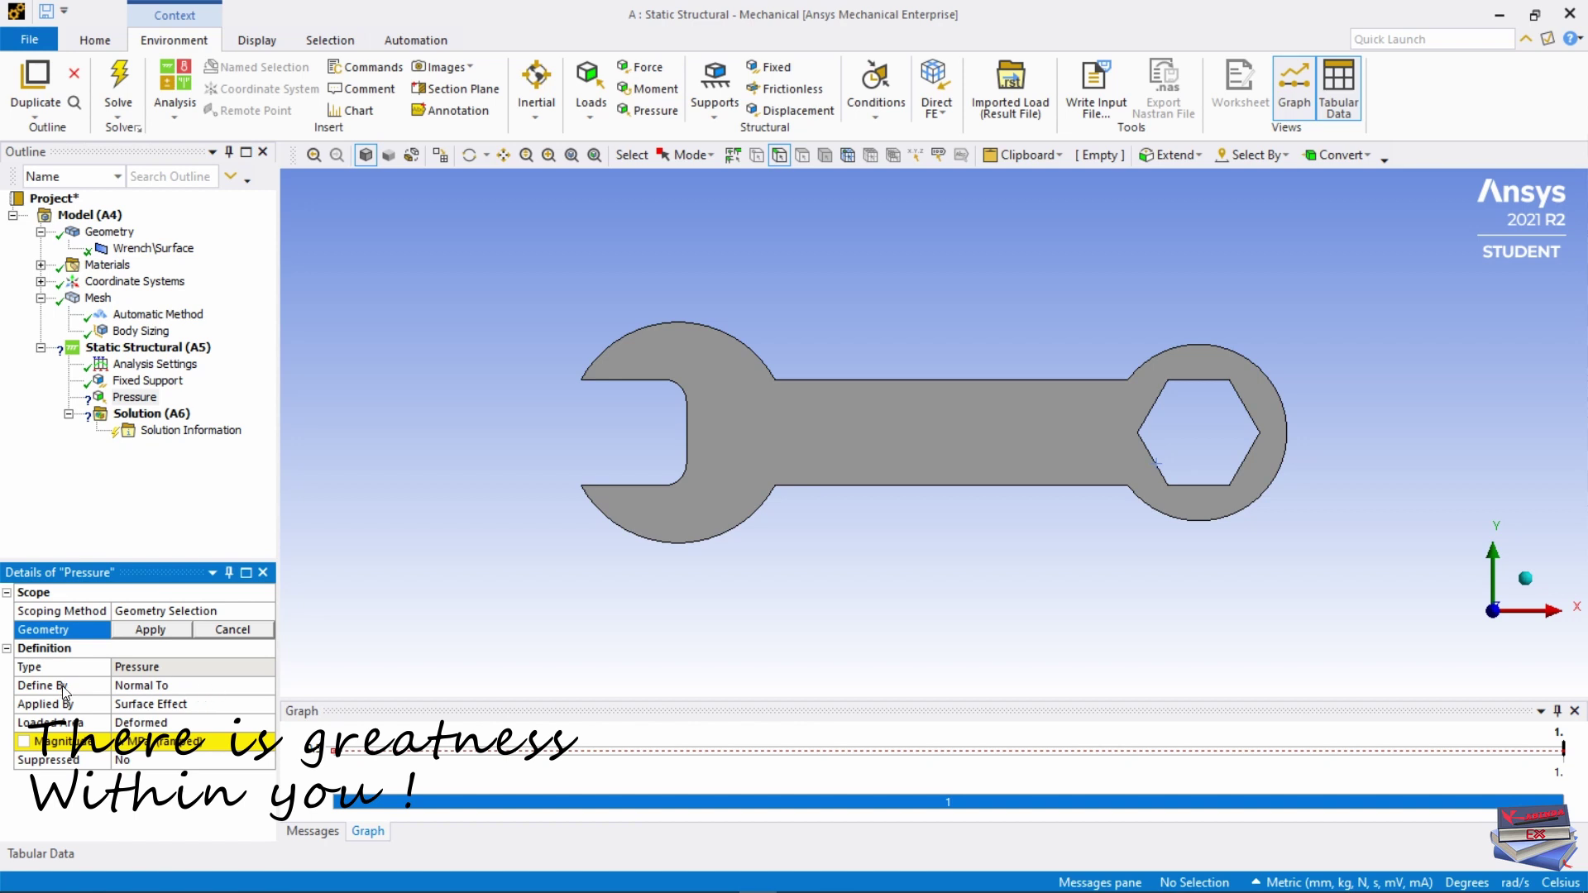
{"action": "left_click", "coordinate": [181, 685]}
{"action": "left_click", "coordinate": [266, 687]}
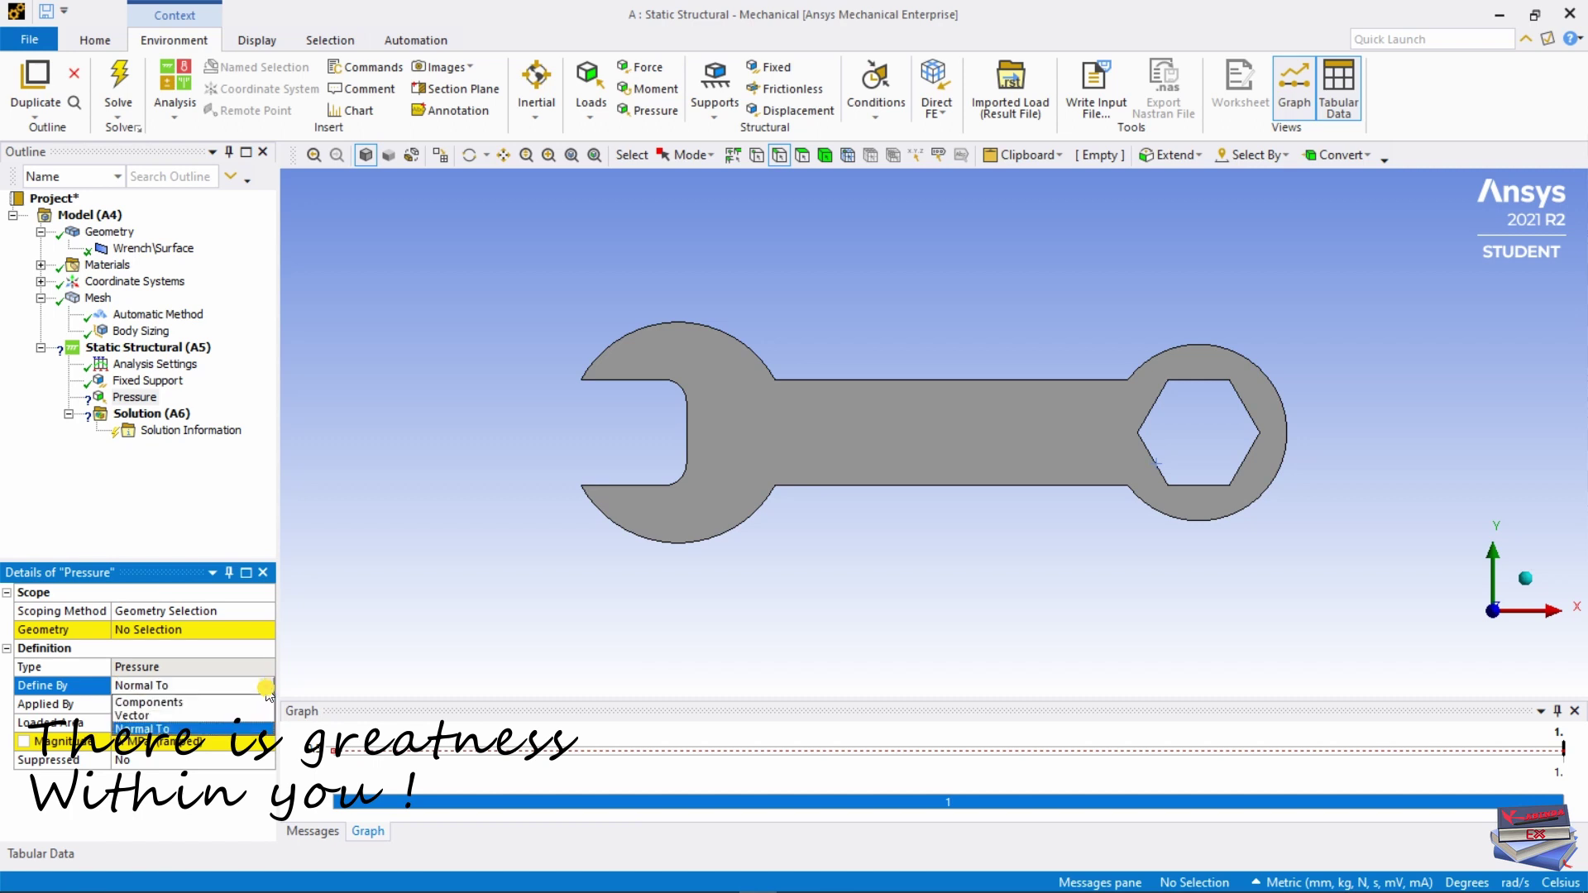
{"action": "left_click", "coordinate": [187, 715]}
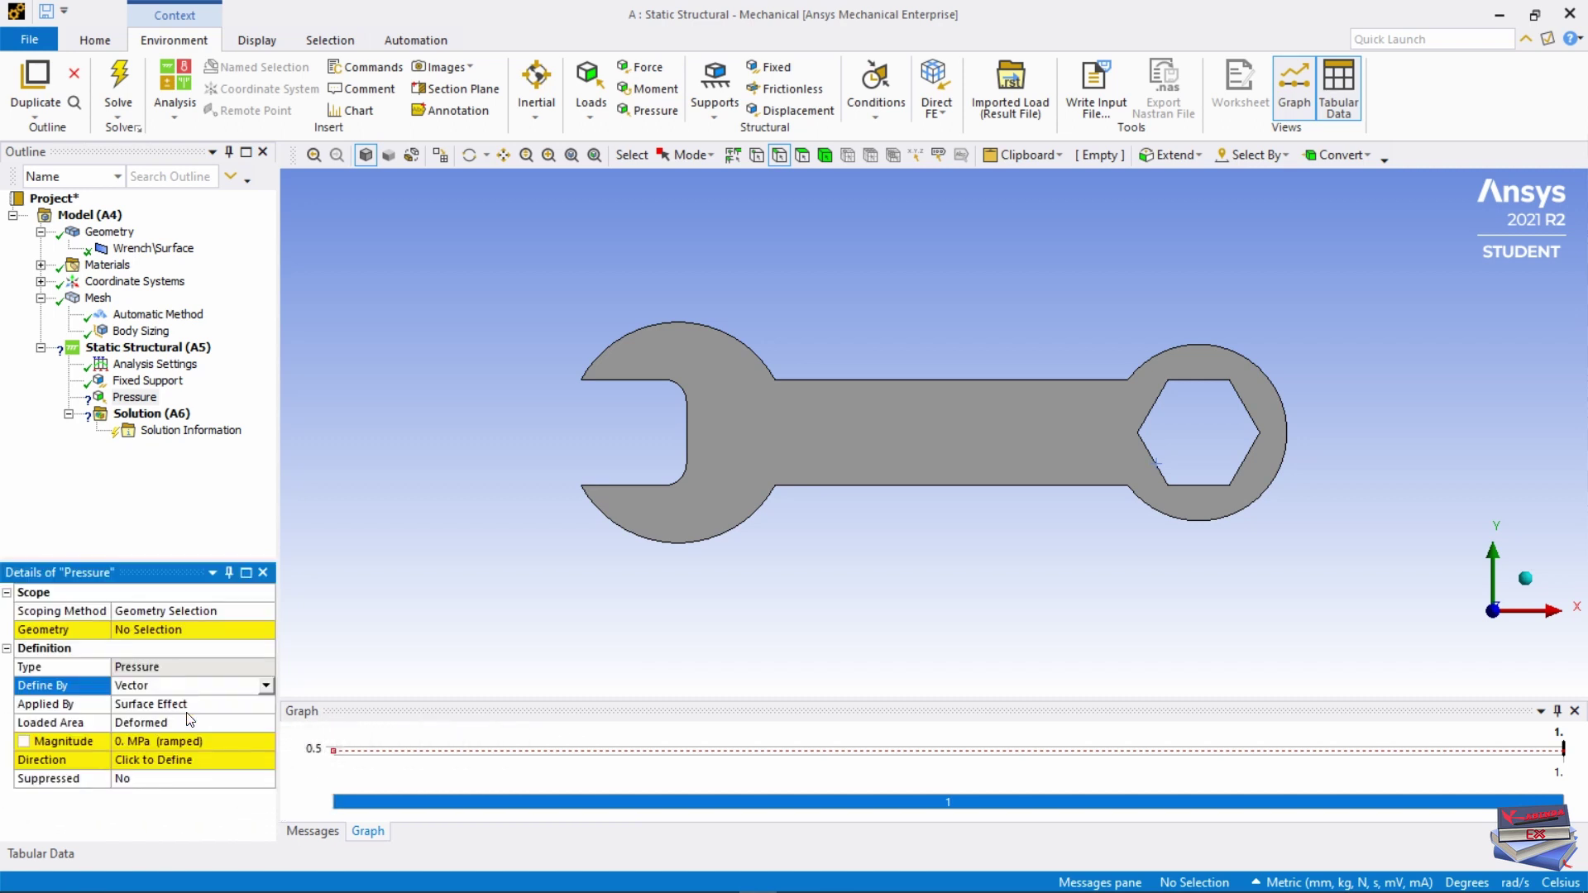
{"action": "left_click", "coordinate": [126, 741]}
{"action": "type", "text": "2"}
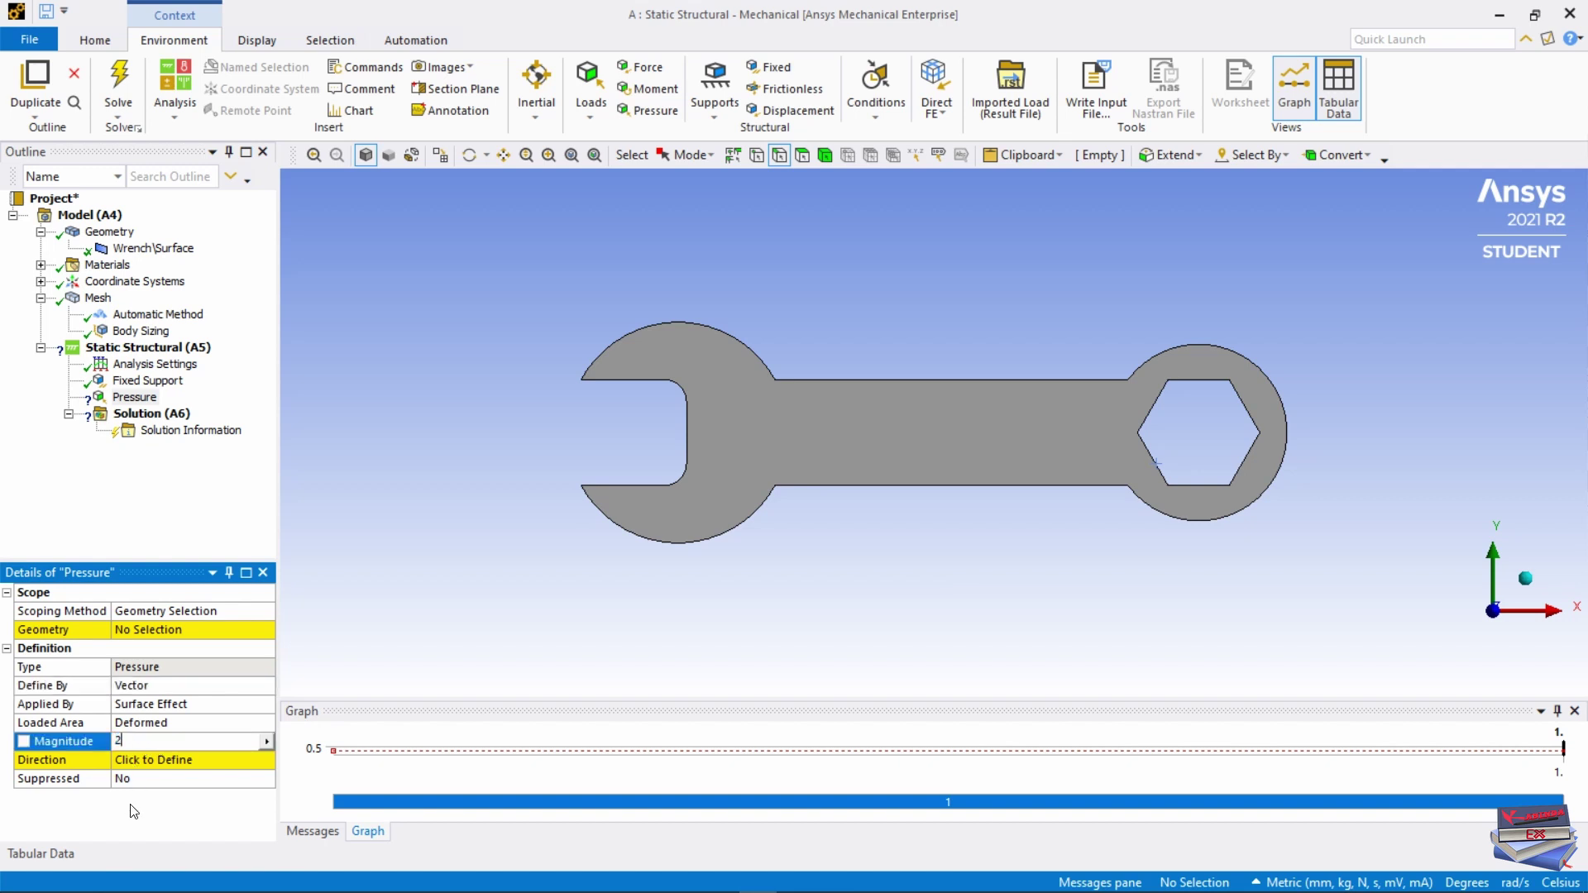
{"action": "key", "text": "Return"}
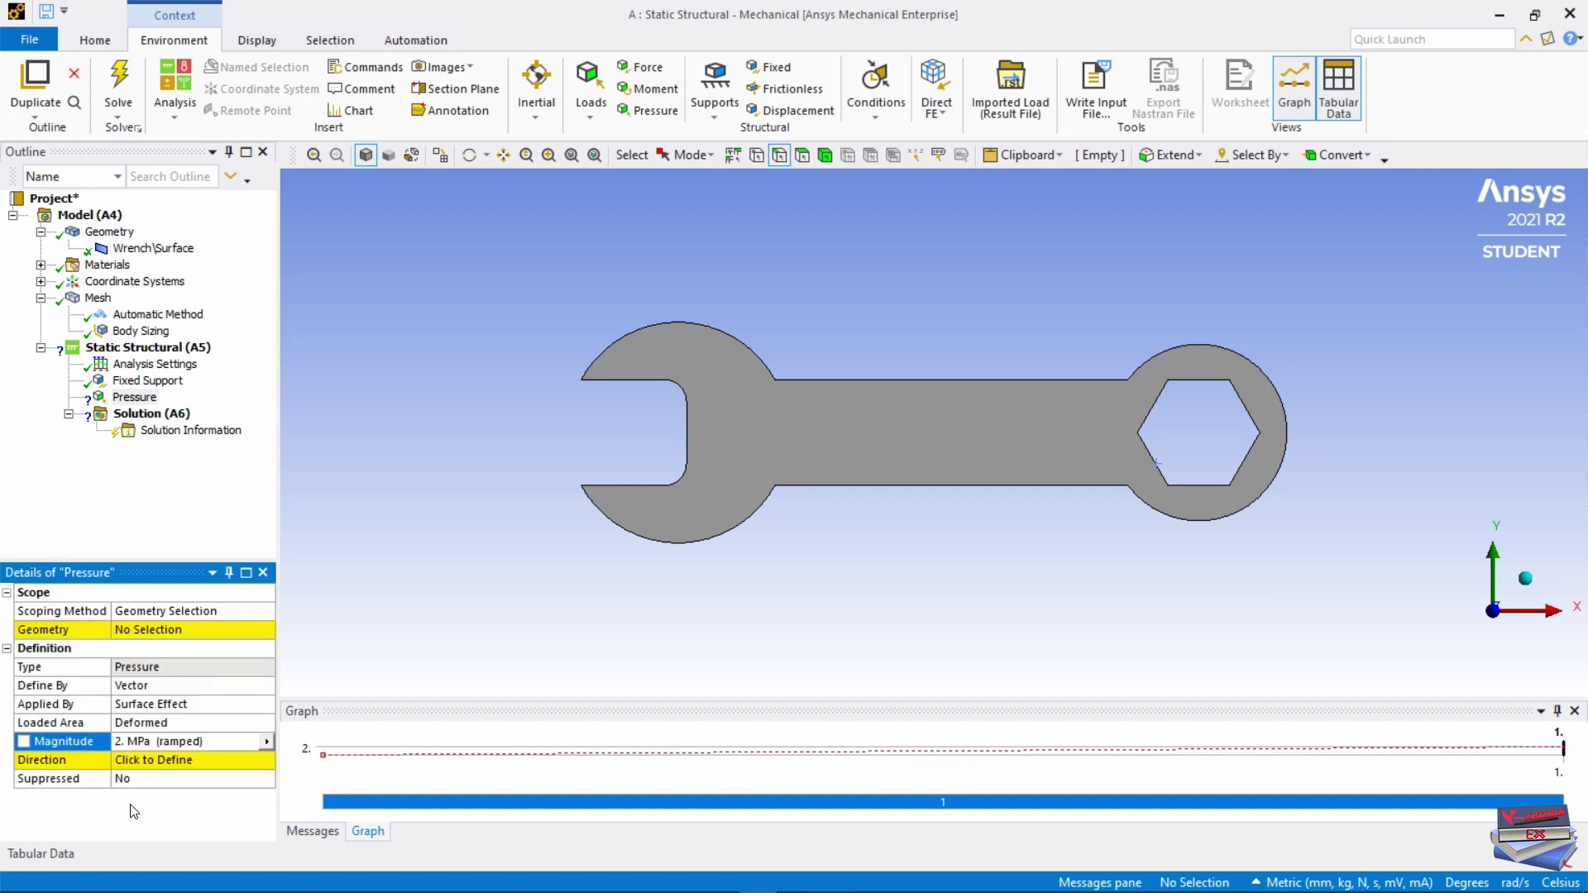
{"action": "left_click", "coordinate": [147, 632]}
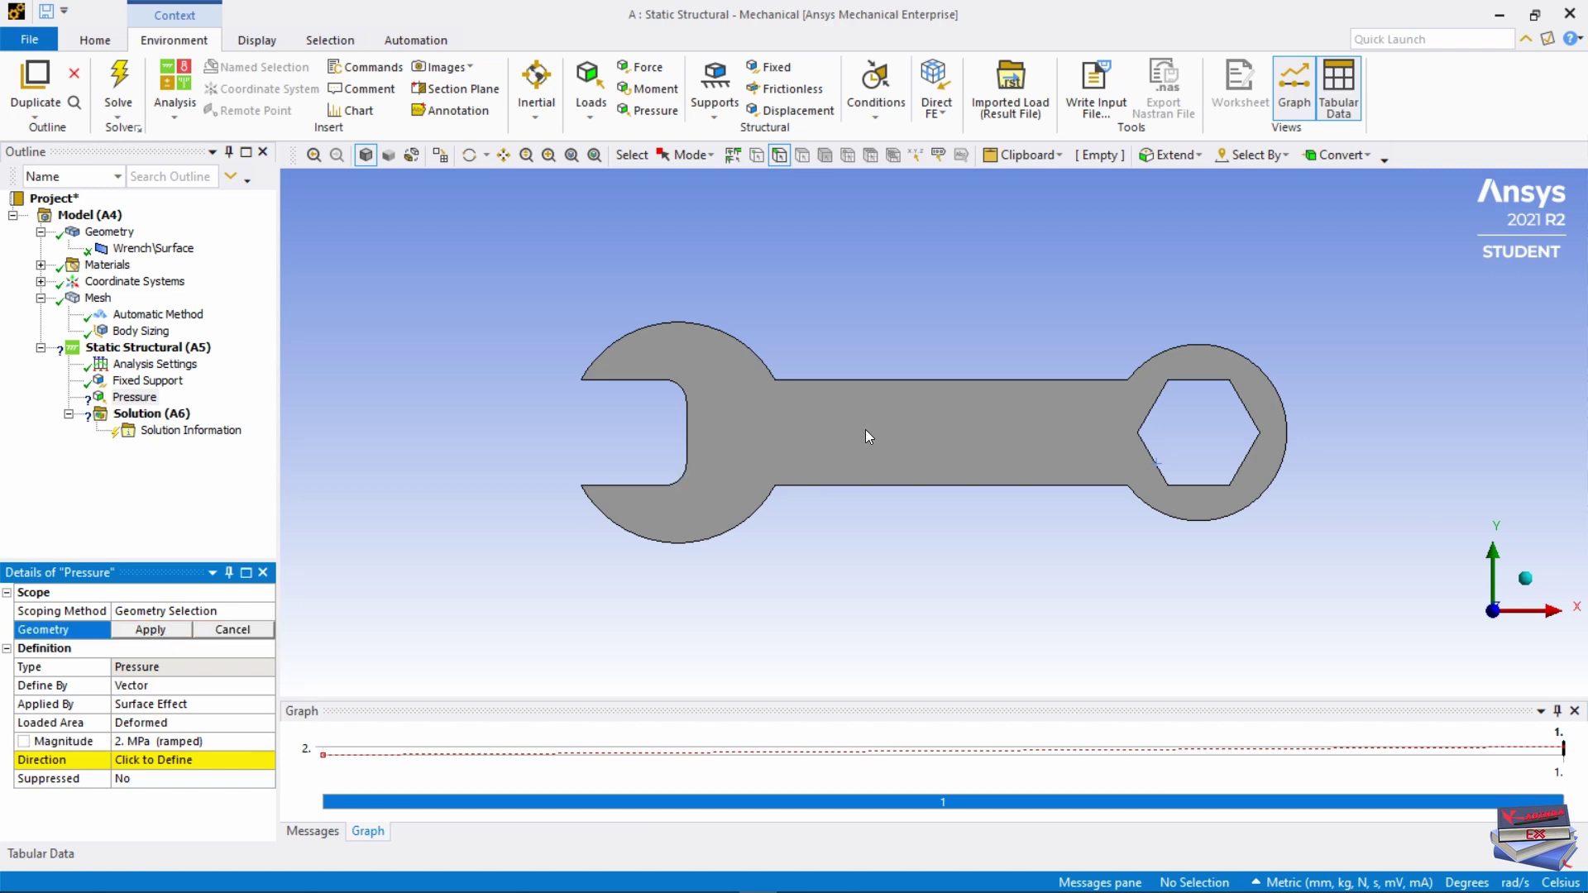
- Apply the pressure to the jaw's upper arc, directed downward along the inner jaw edge
{"action": "left_click", "coordinate": [705, 326]}
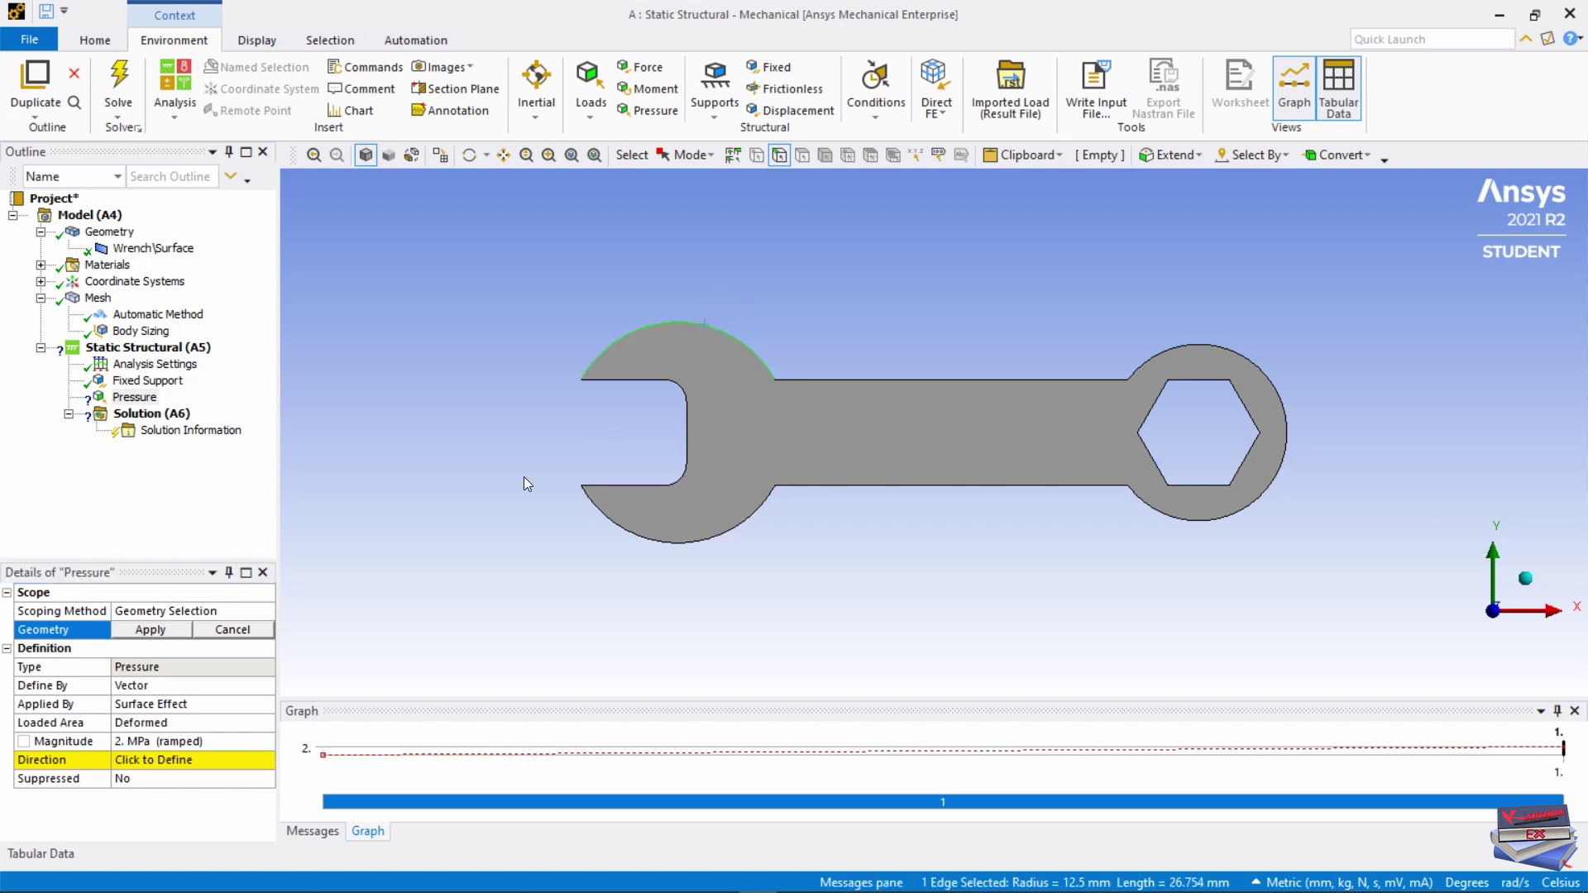
{"action": "left_click", "coordinate": [157, 634]}
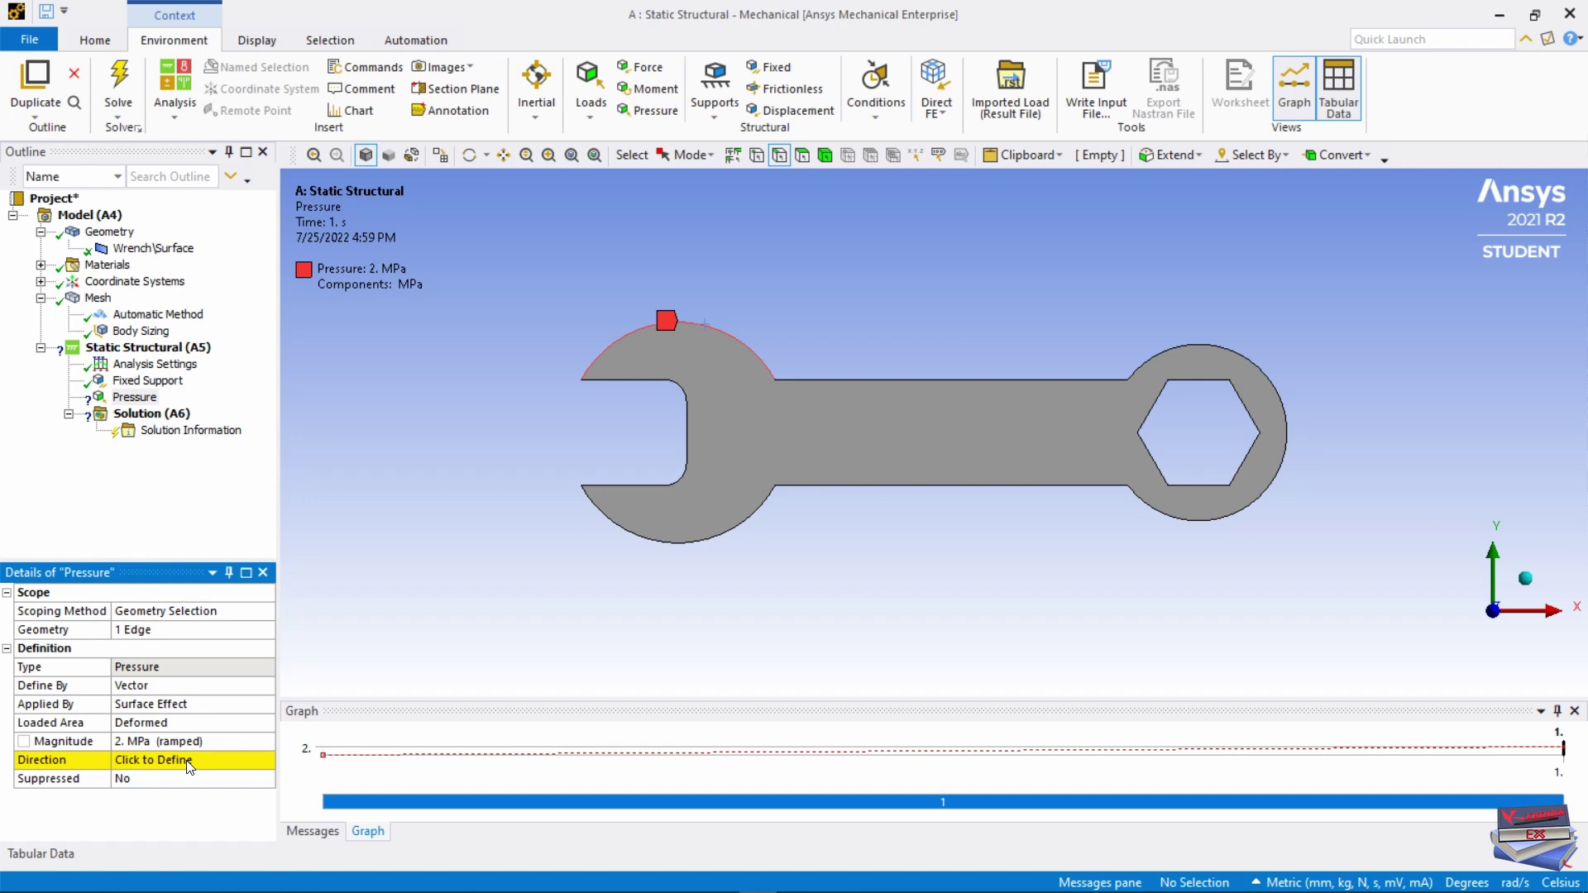
{"action": "left_click", "coordinate": [686, 435]}
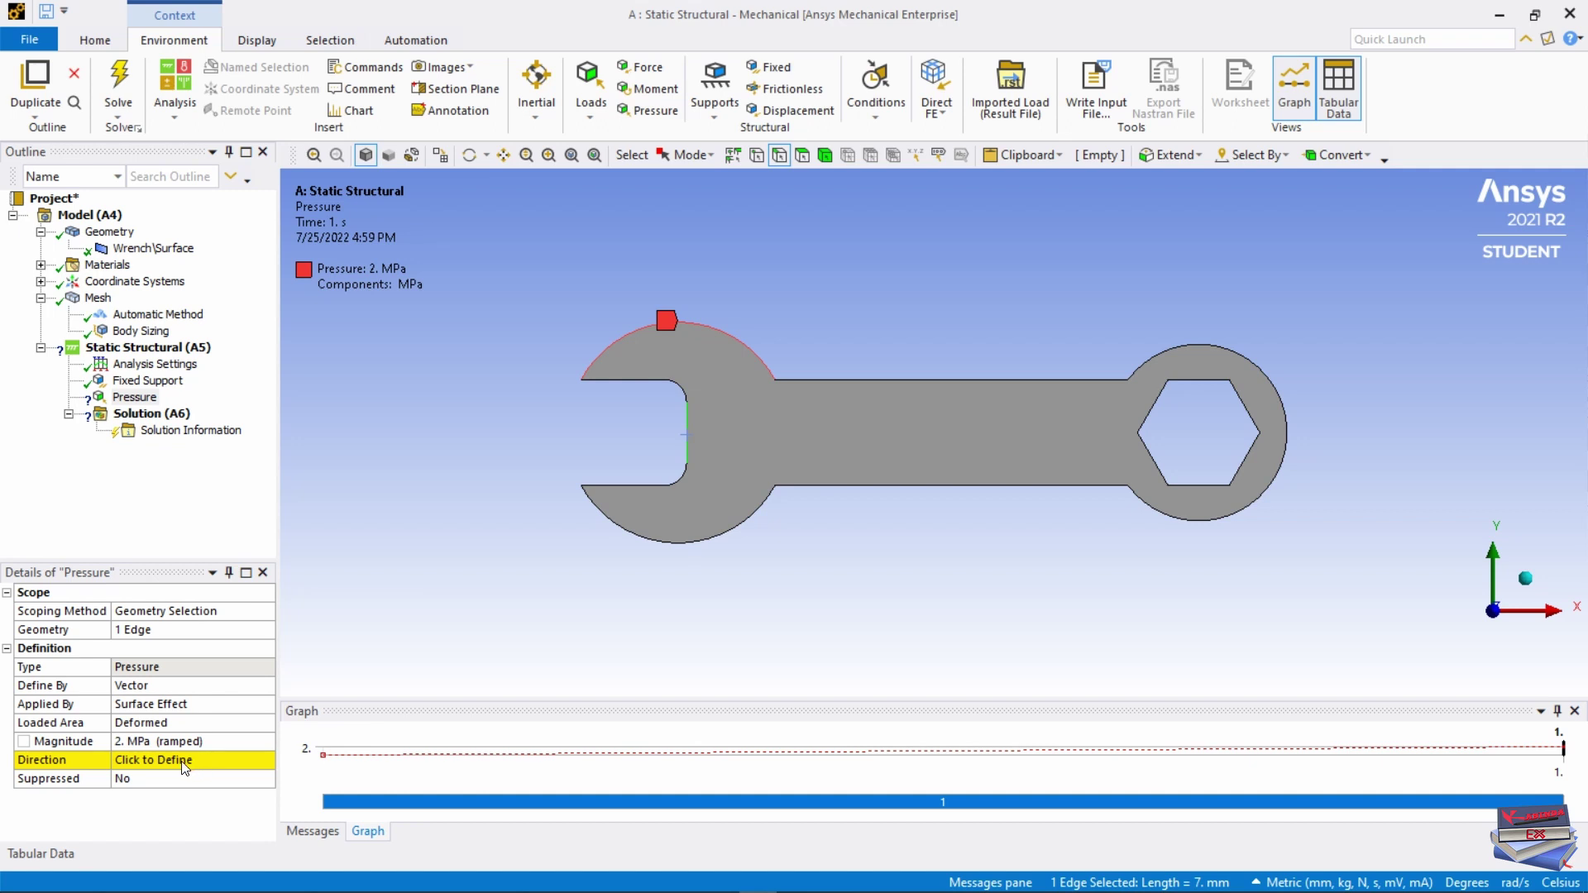
{"action": "left_click", "coordinate": [161, 760]}
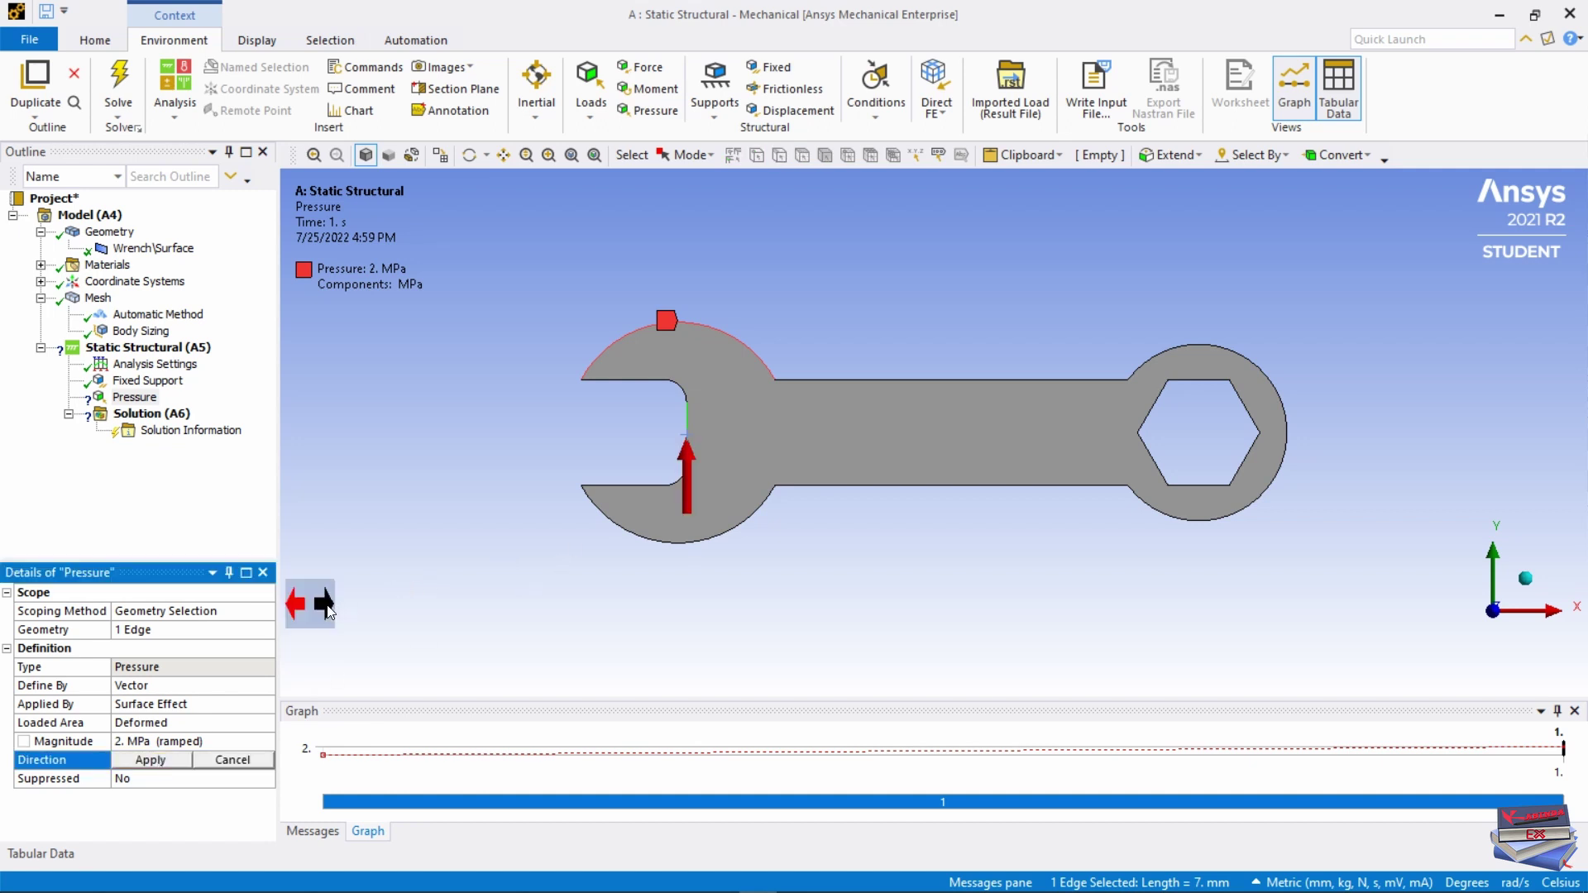
{"action": "left_click", "coordinate": [325, 605]}
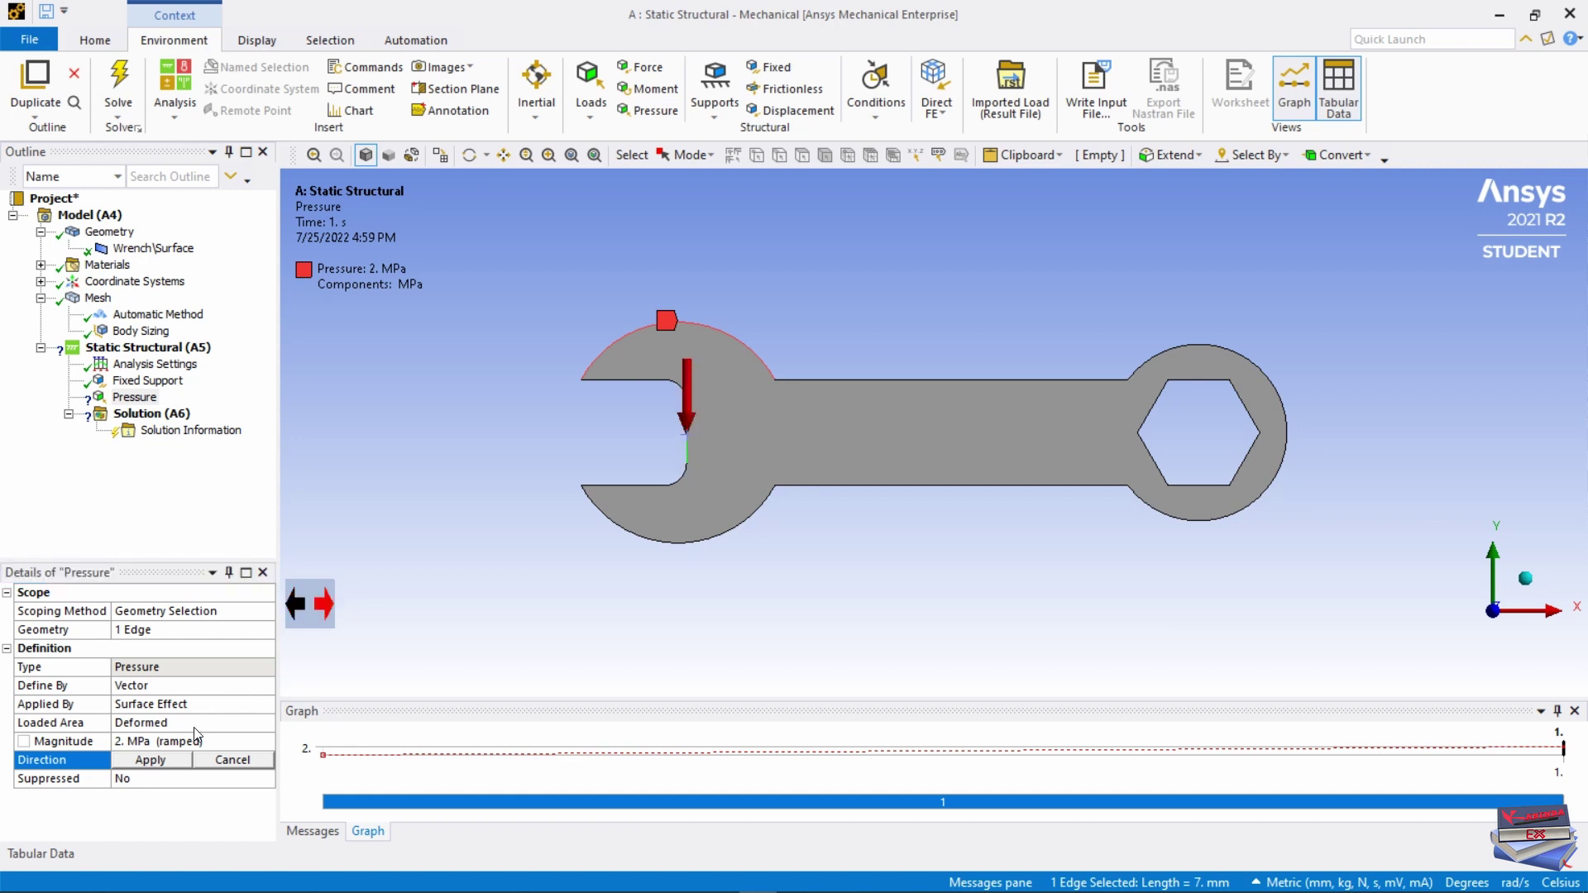
{"action": "left_click", "coordinate": [161, 759]}
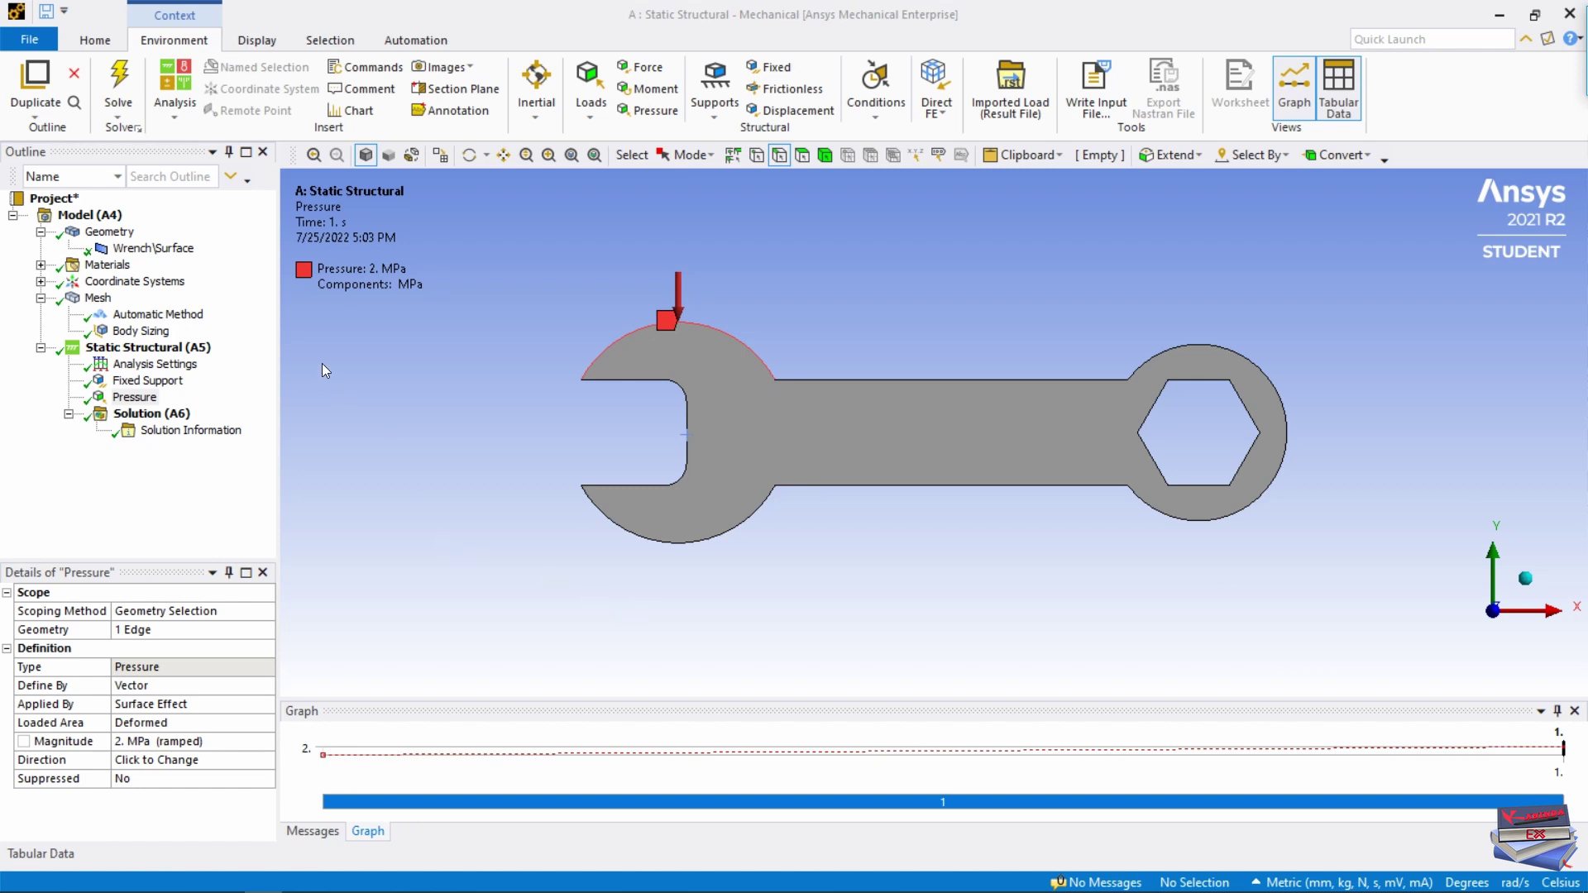
{"action": "left_click", "coordinate": [138, 335]}
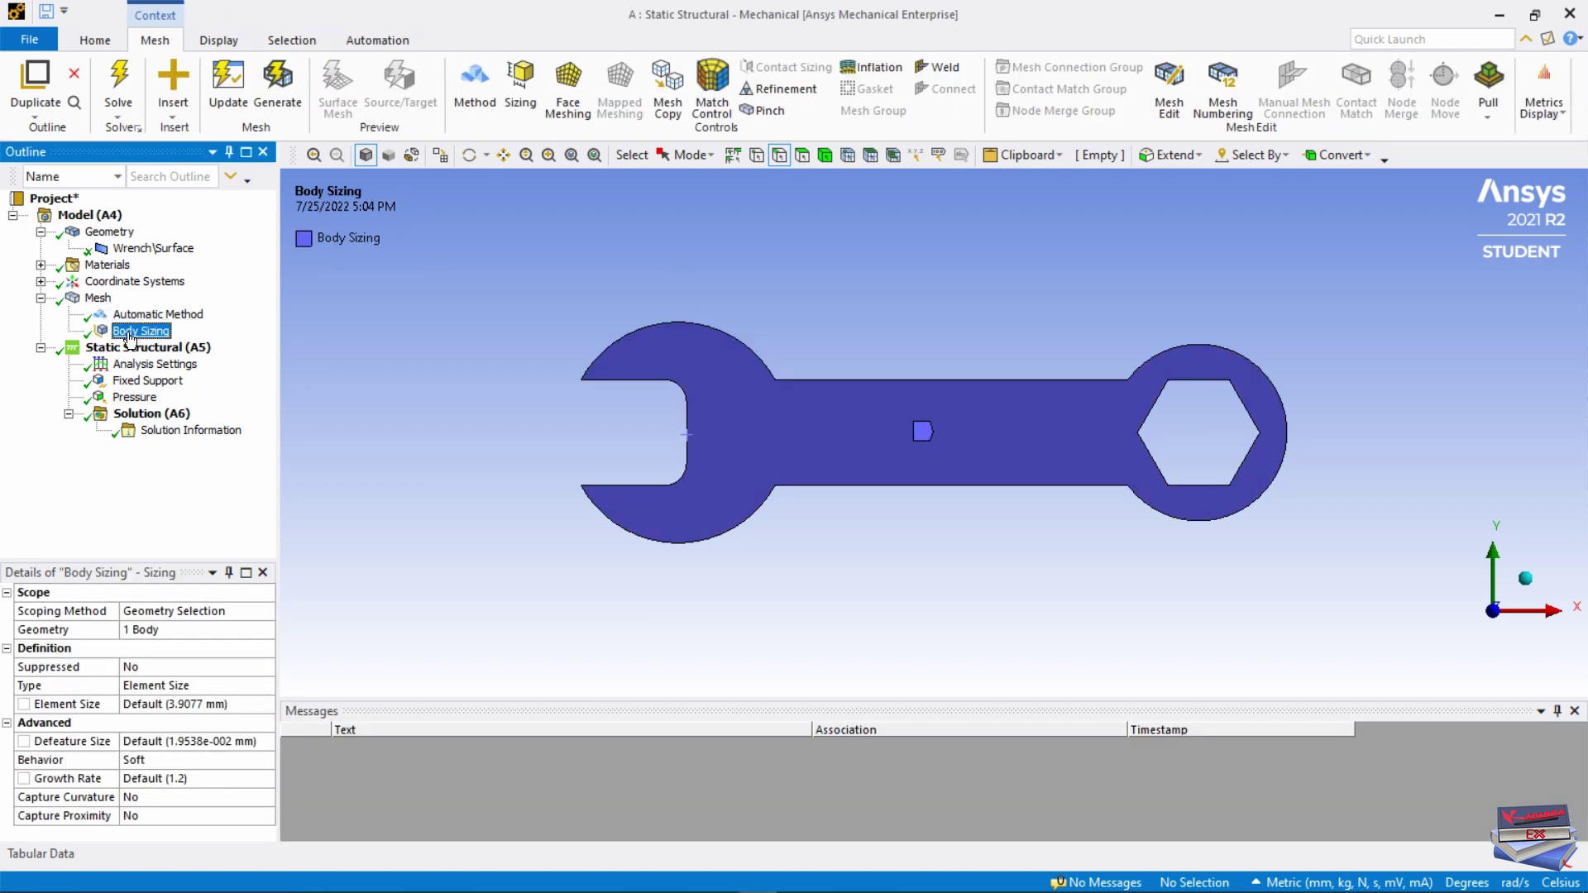
- Set the body sizing element size to 1.5 mm and regenerate the mesh
{"action": "left_click", "coordinate": [181, 702]}
{"action": "type", "text": "1"}
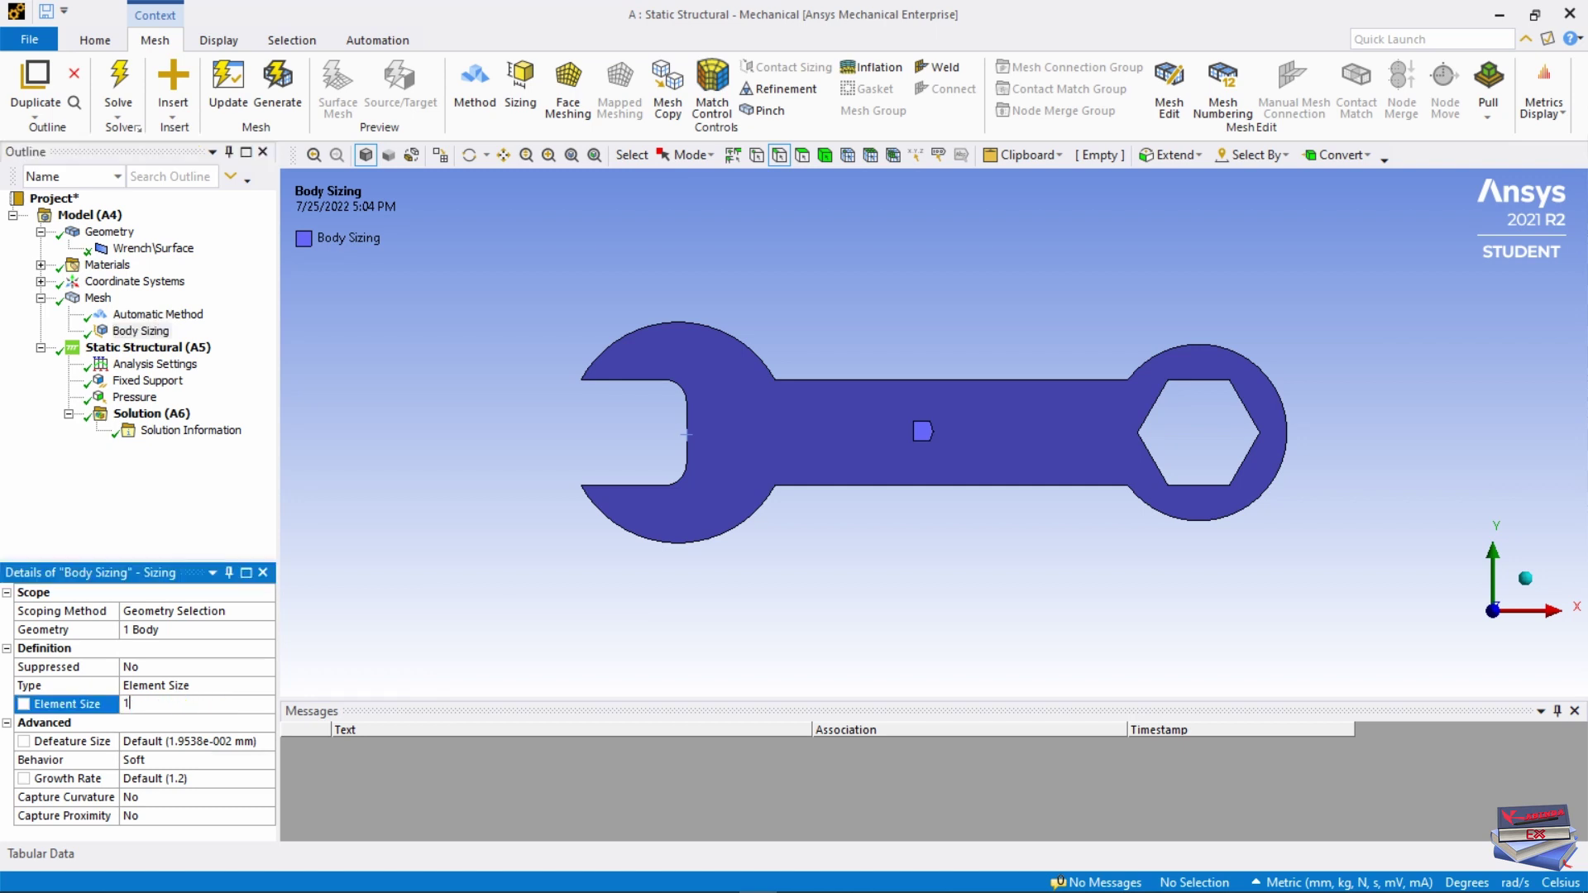
{"action": "type", "text": ".5"}
{"action": "left_click", "coordinate": [158, 528]}
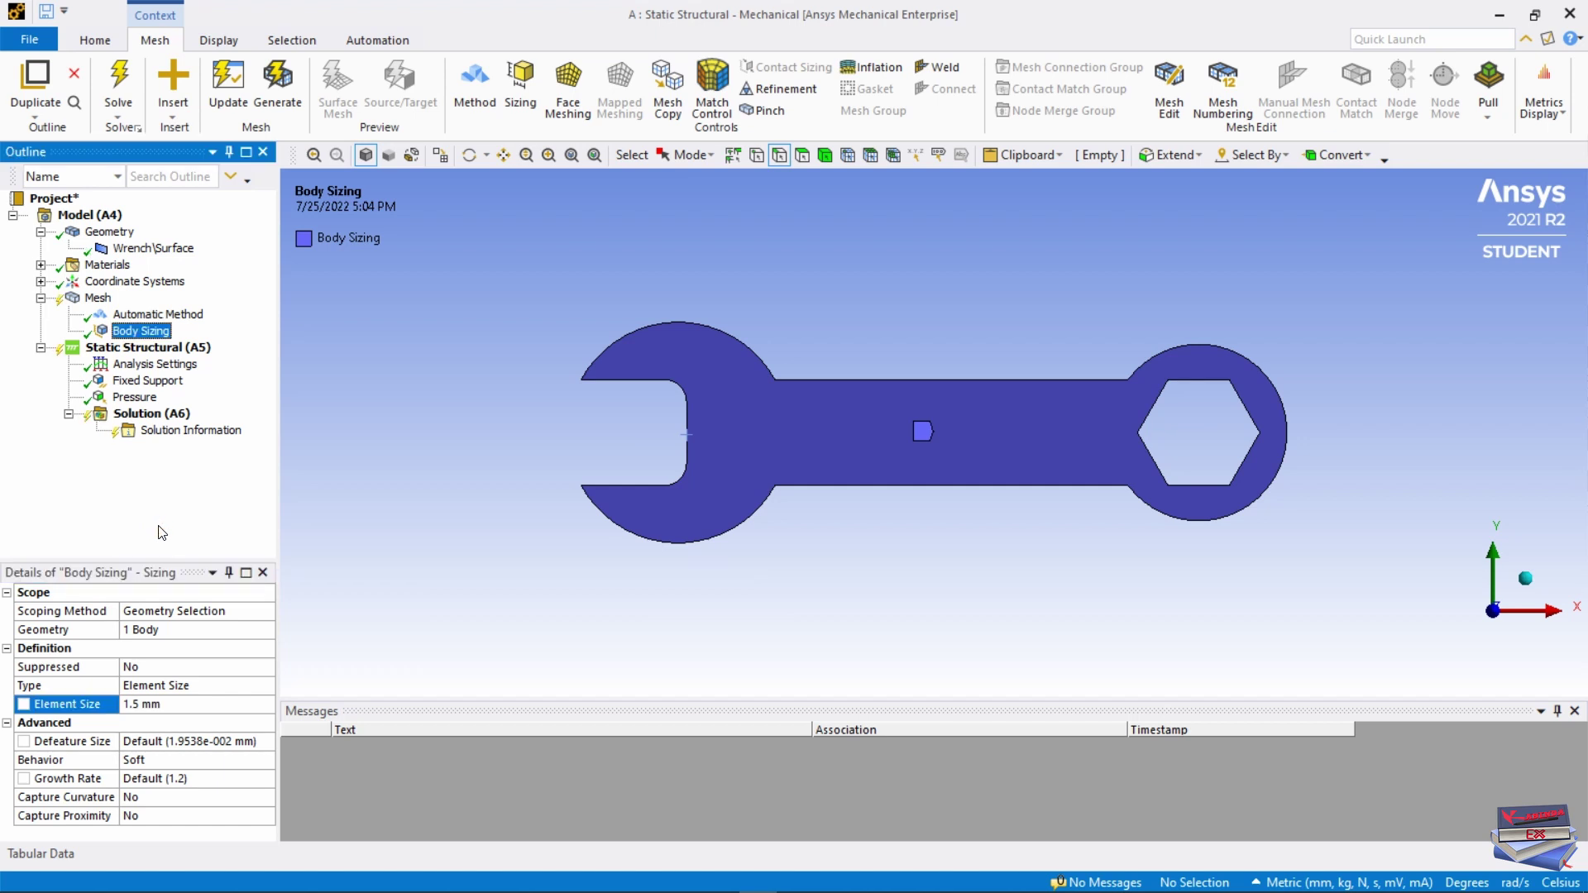
{"action": "left_click", "coordinate": [291, 88]}
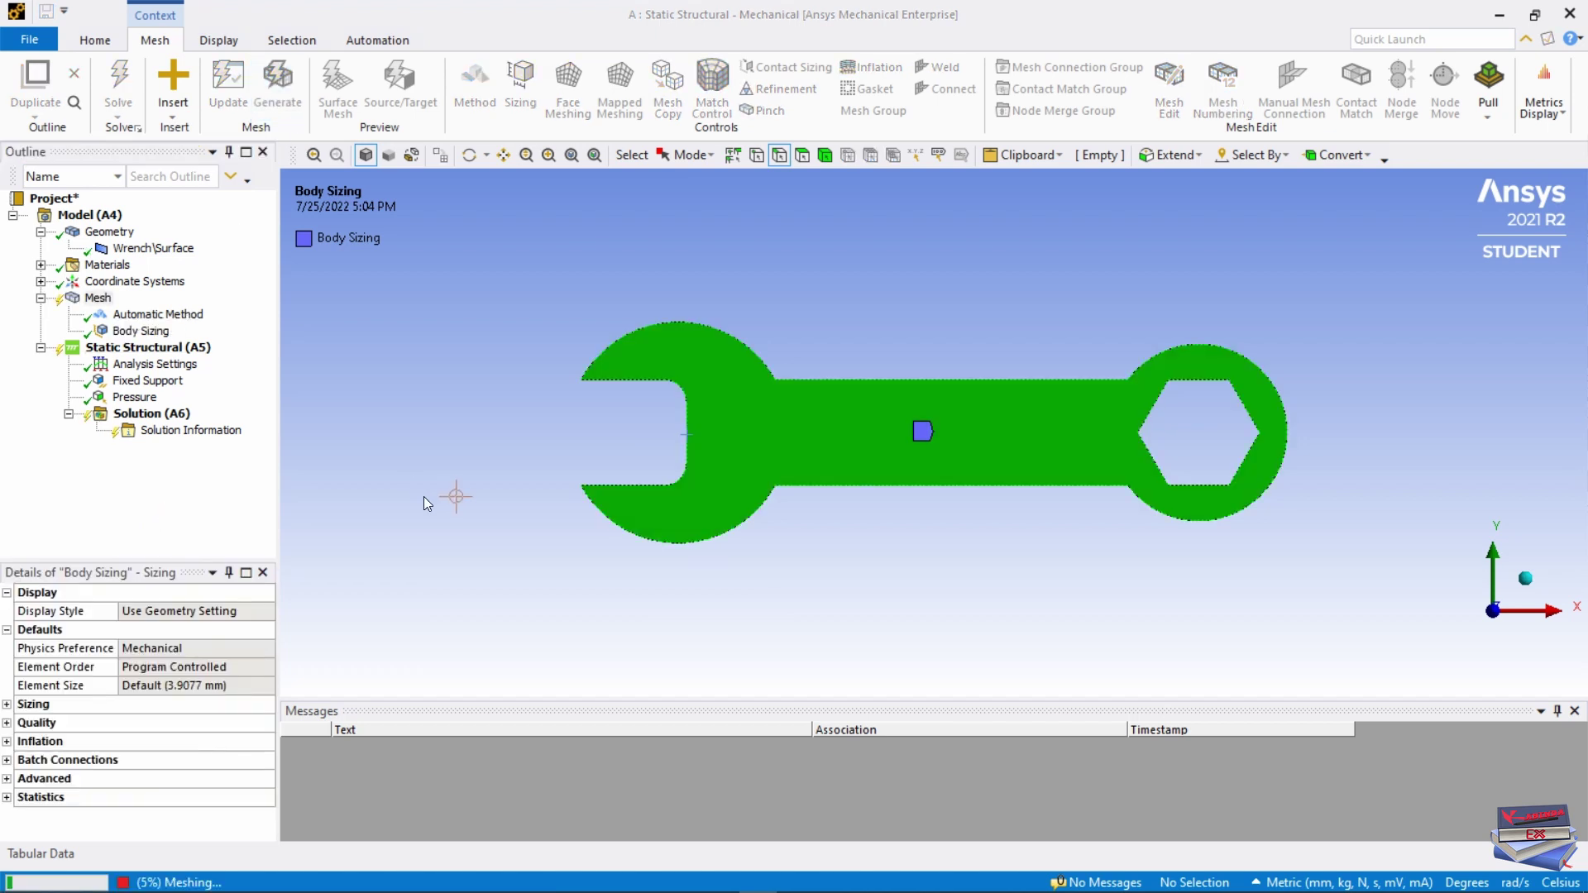
{"action": "left_click", "coordinate": [100, 301]}
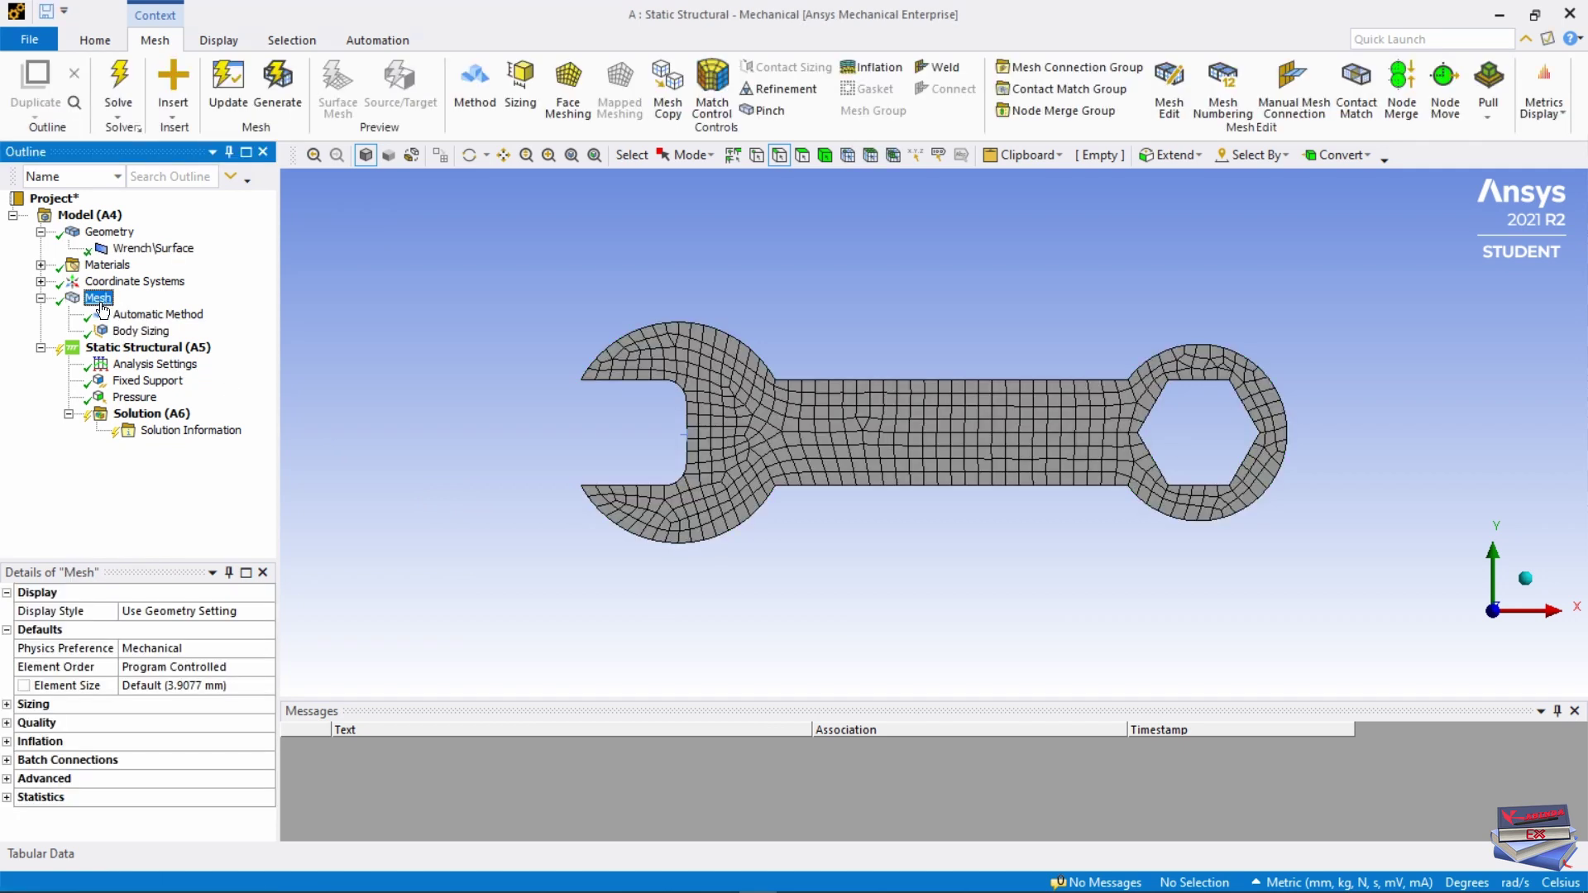
{"action": "left_click", "coordinate": [1144, 611]}
- Turn the meshed wrench to isometric, then front view, and review Body Sizing
{"action": "right_click", "coordinate": [940, 275]}
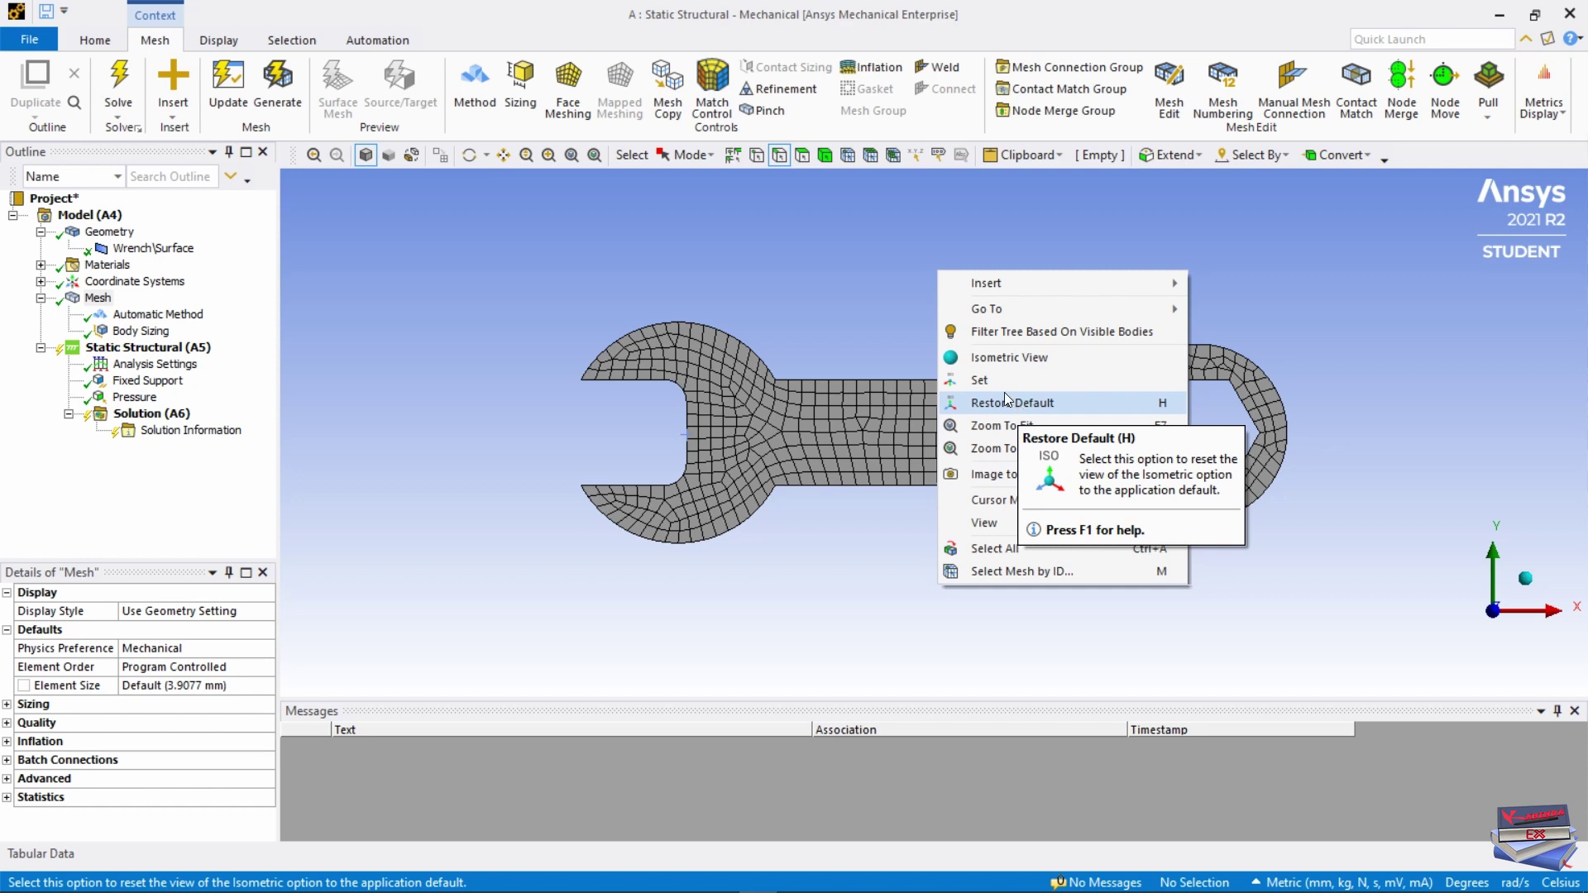
{"action": "left_click", "coordinate": [1002, 357]}
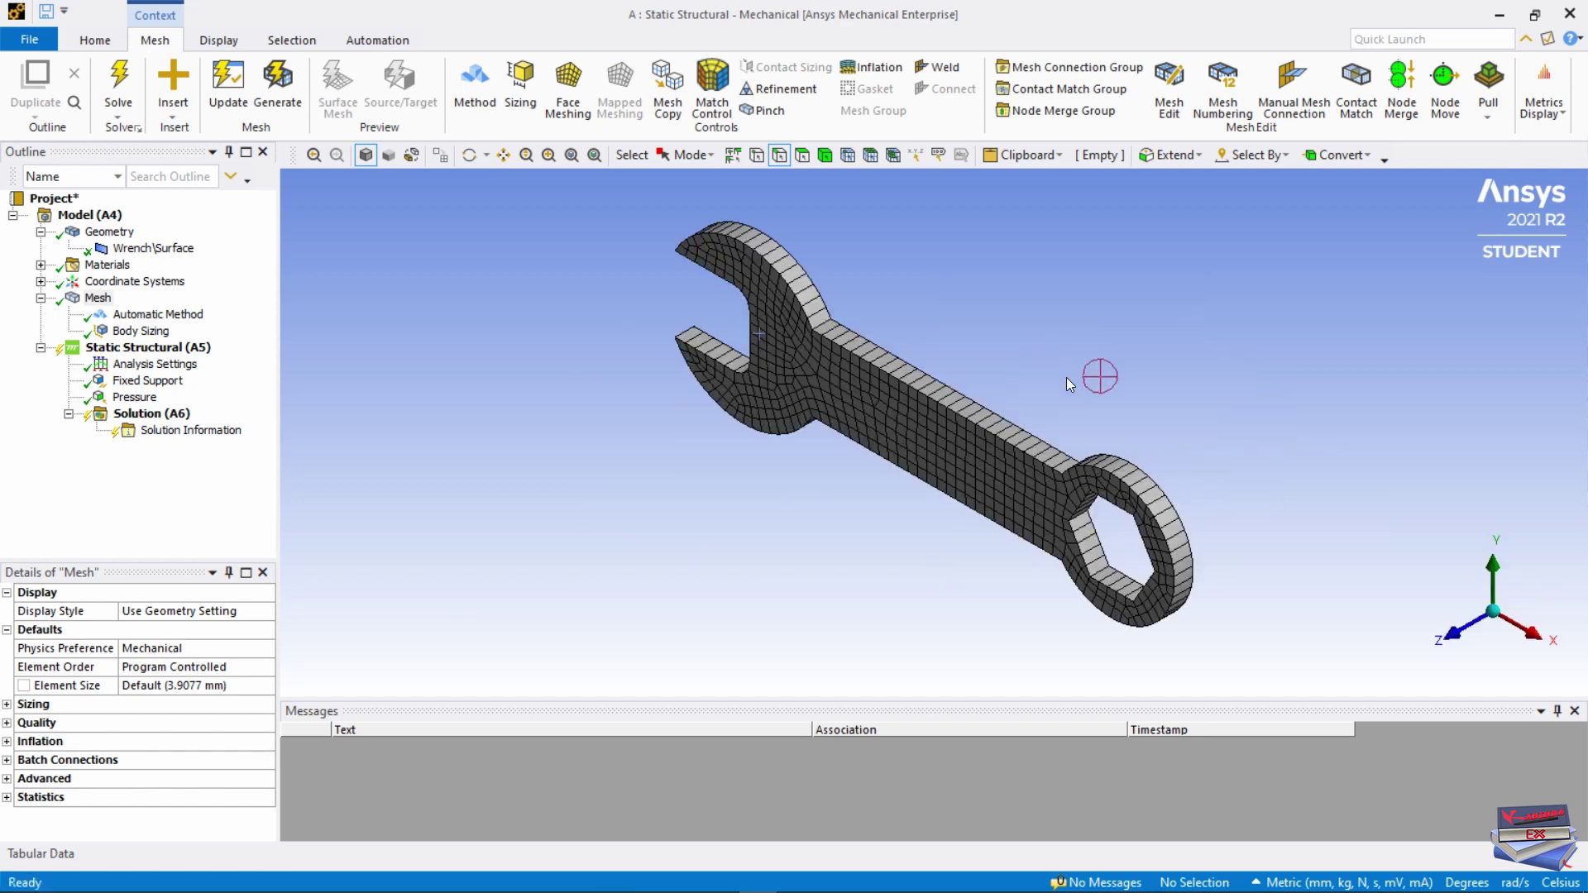
{"action": "right_click", "coordinate": [1081, 283]}
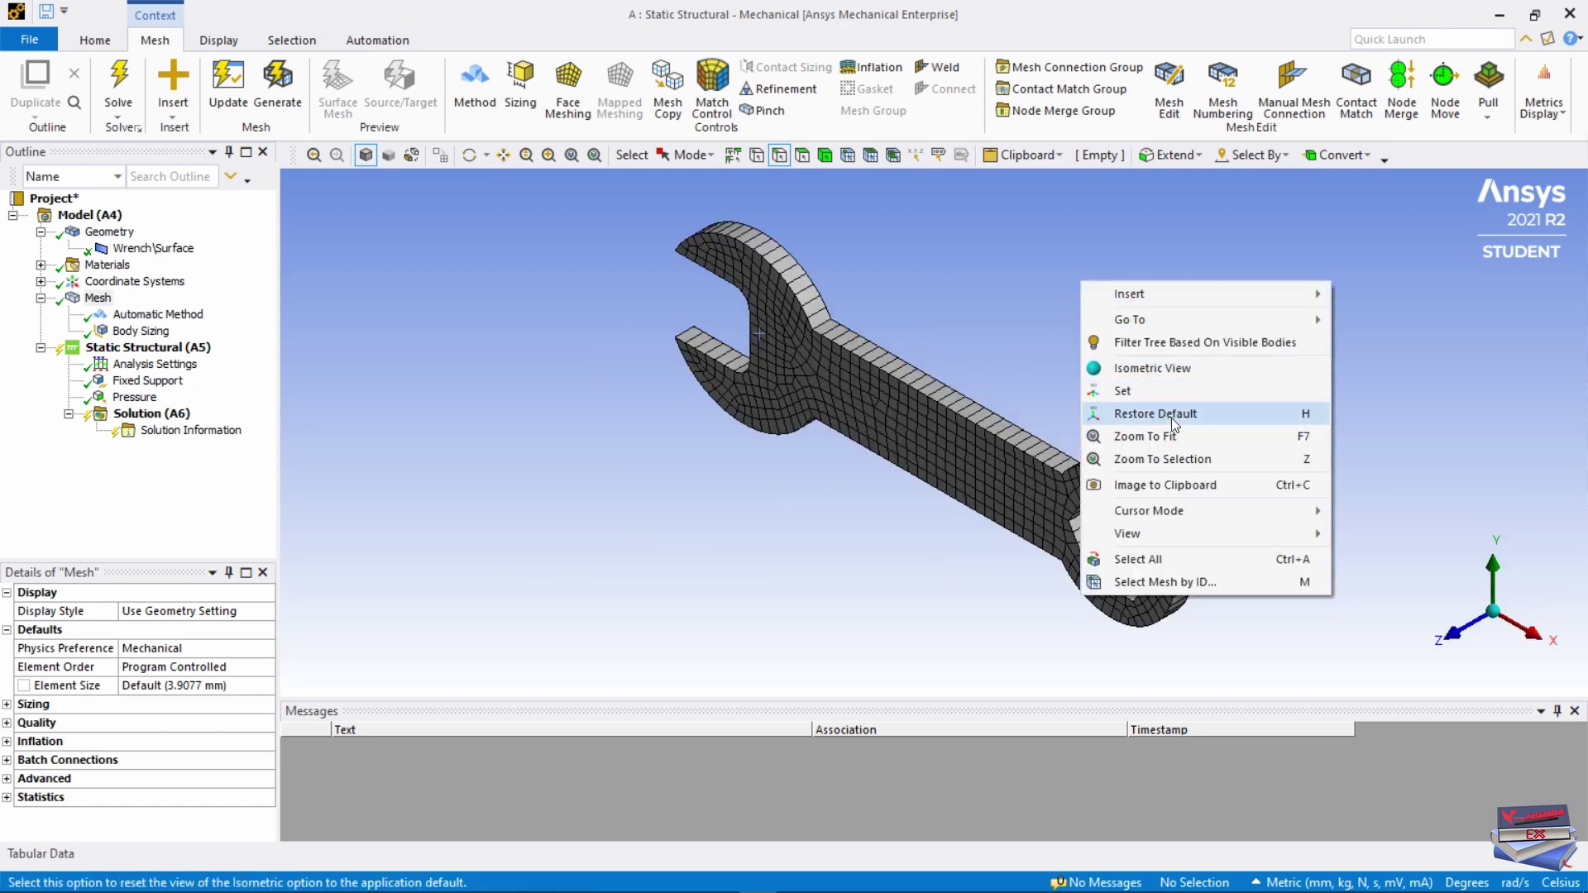
{"action": "mouse_move", "coordinate": [1172, 533]}
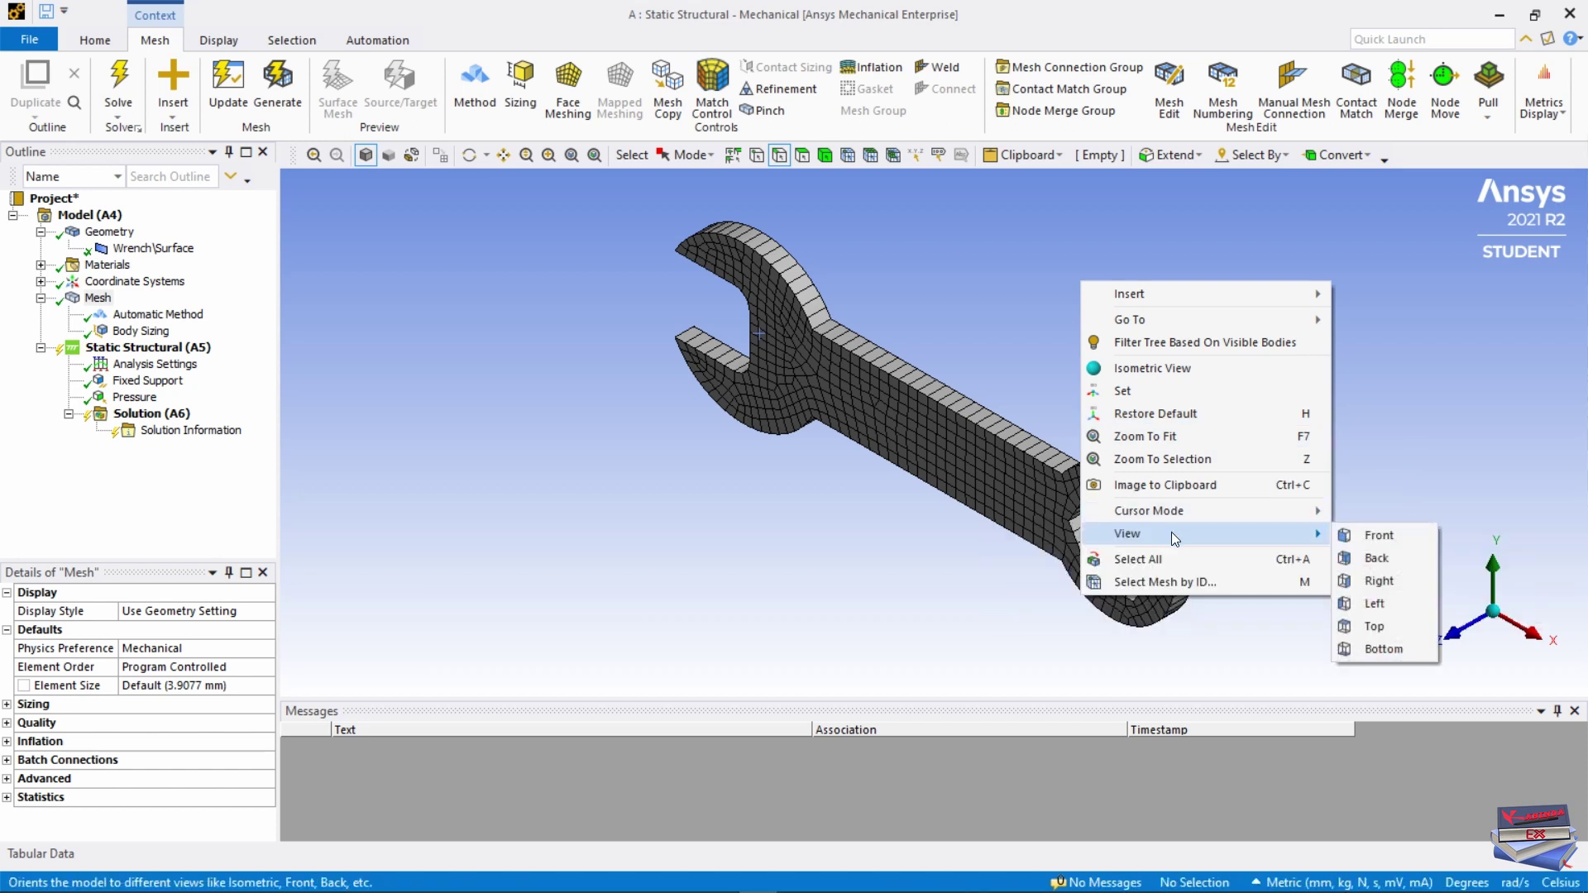
{"action": "left_click", "coordinate": [1373, 533]}
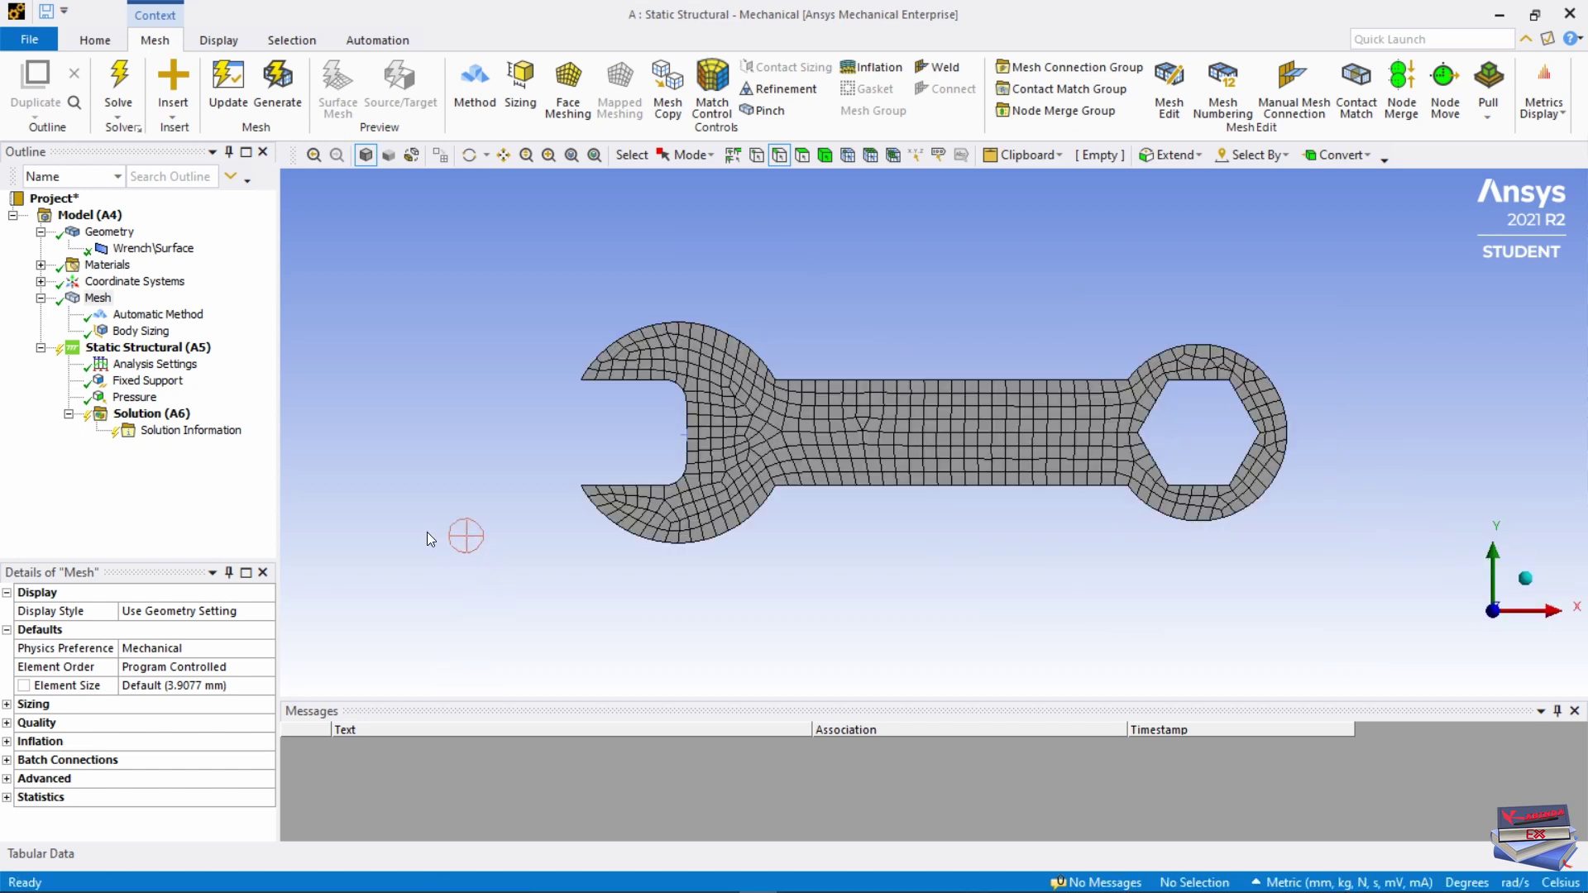
{"action": "left_click", "coordinate": [140, 332]}
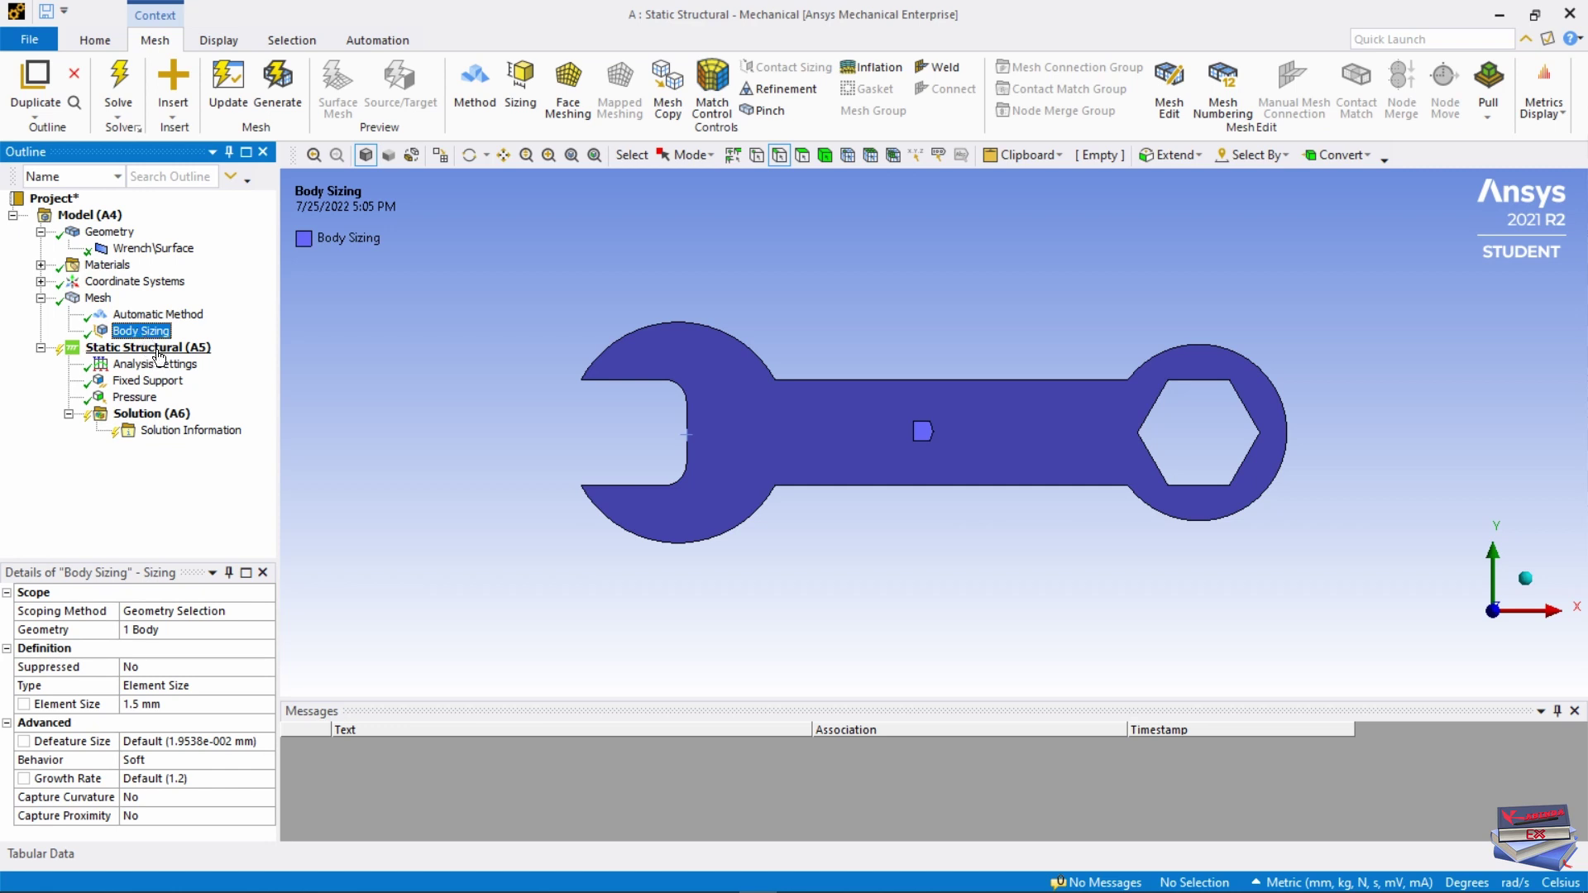
- Insert a Total Deformation result under the Solution branch
{"action": "left_click", "coordinate": [150, 414]}
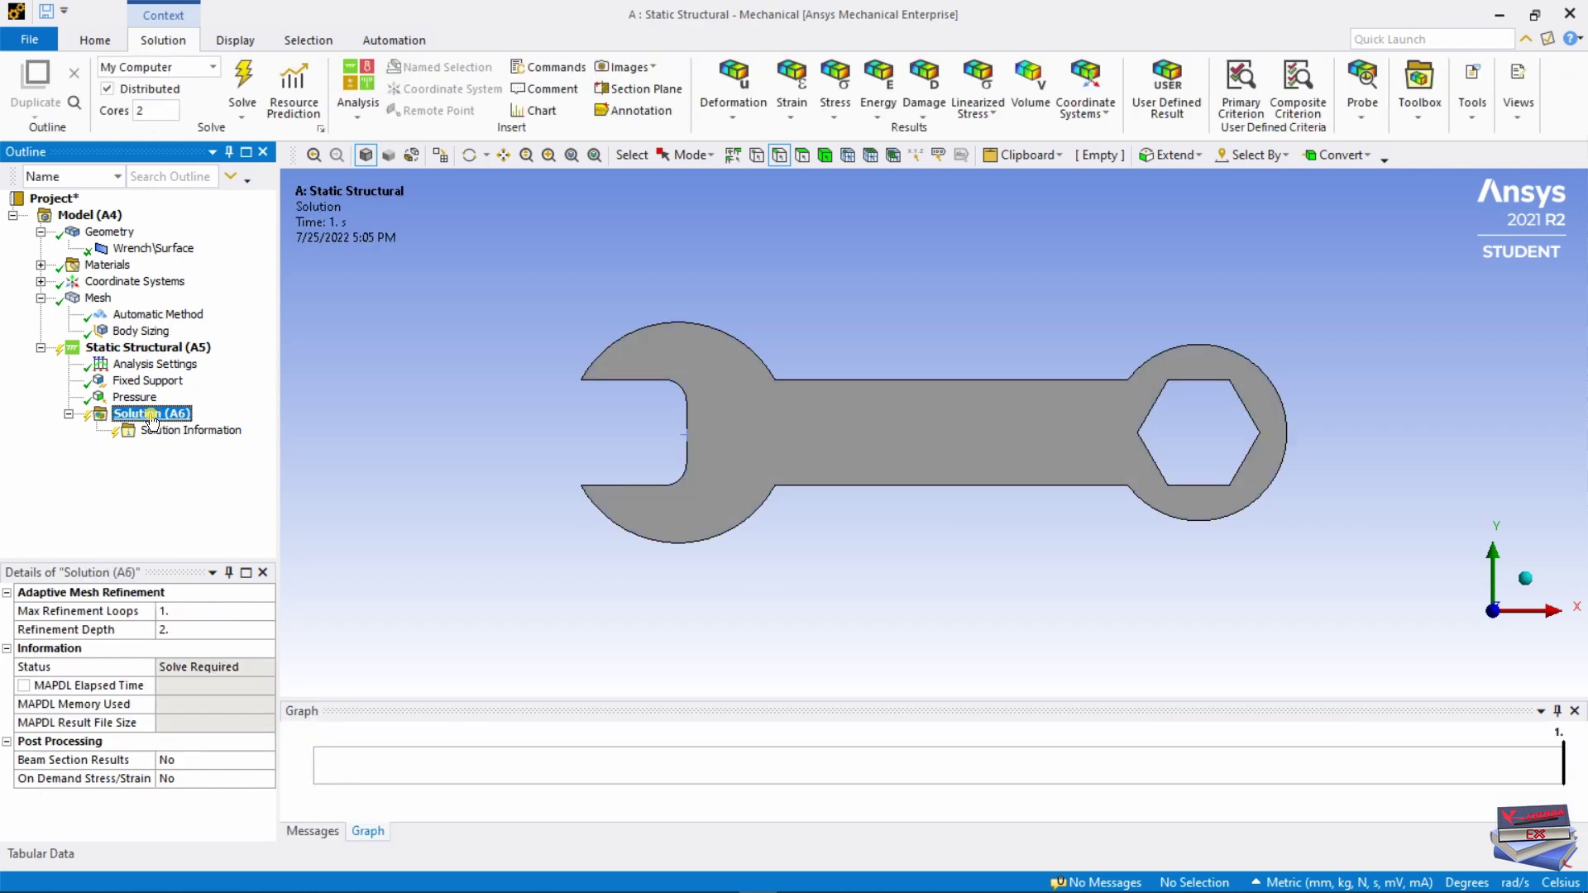
{"action": "right_click", "coordinate": [151, 416]}
{"action": "mouse_move", "coordinate": [198, 428]}
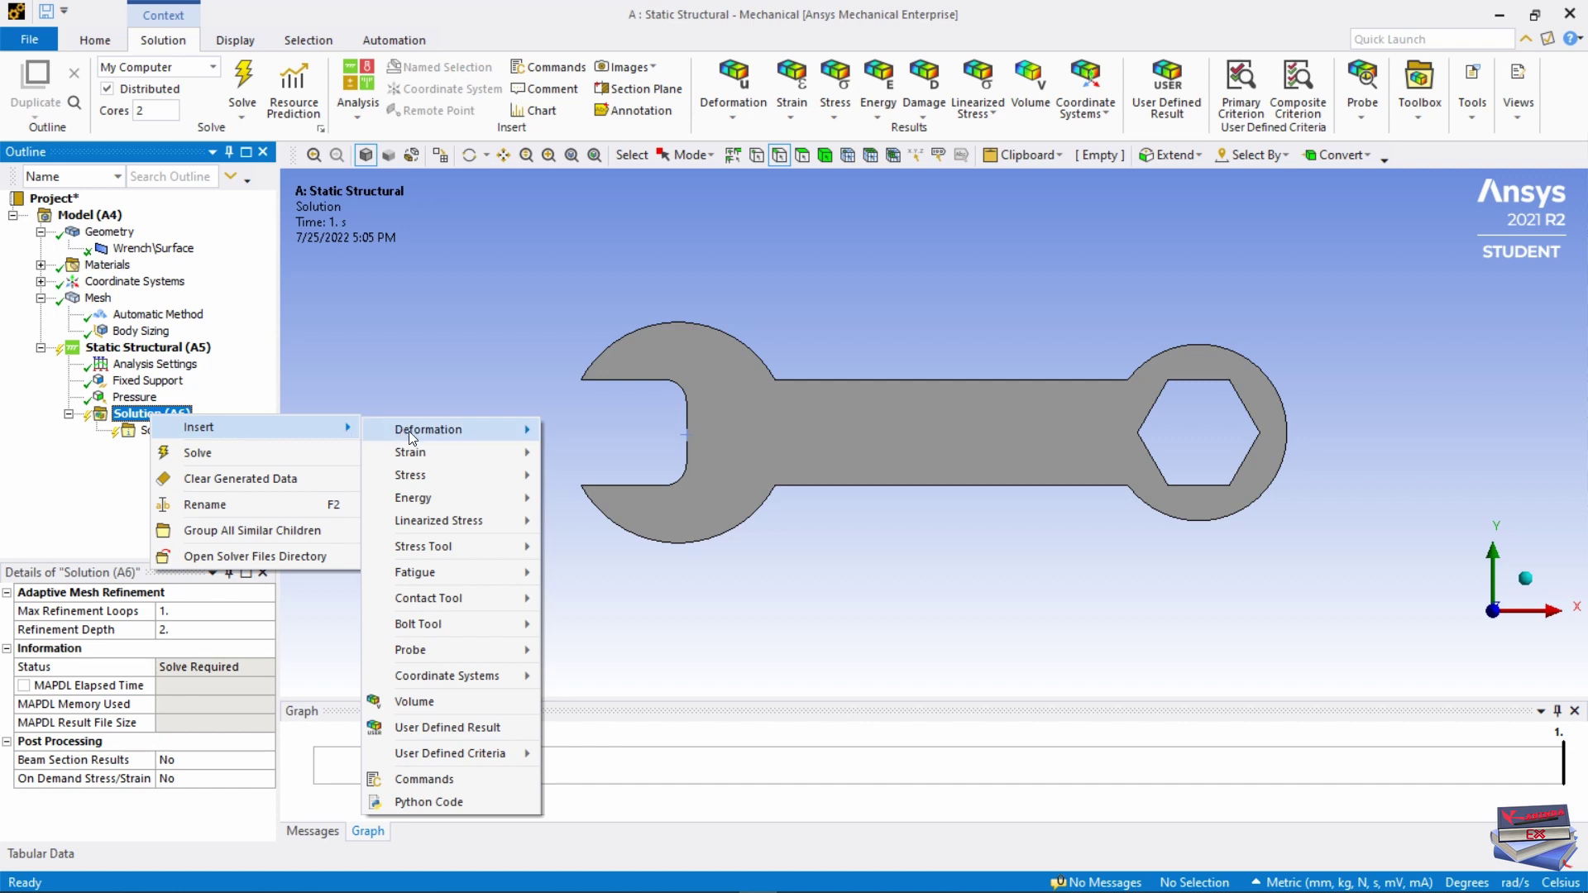
{"action": "mouse_move", "coordinate": [518, 431]}
{"action": "left_click", "coordinate": [579, 431]}
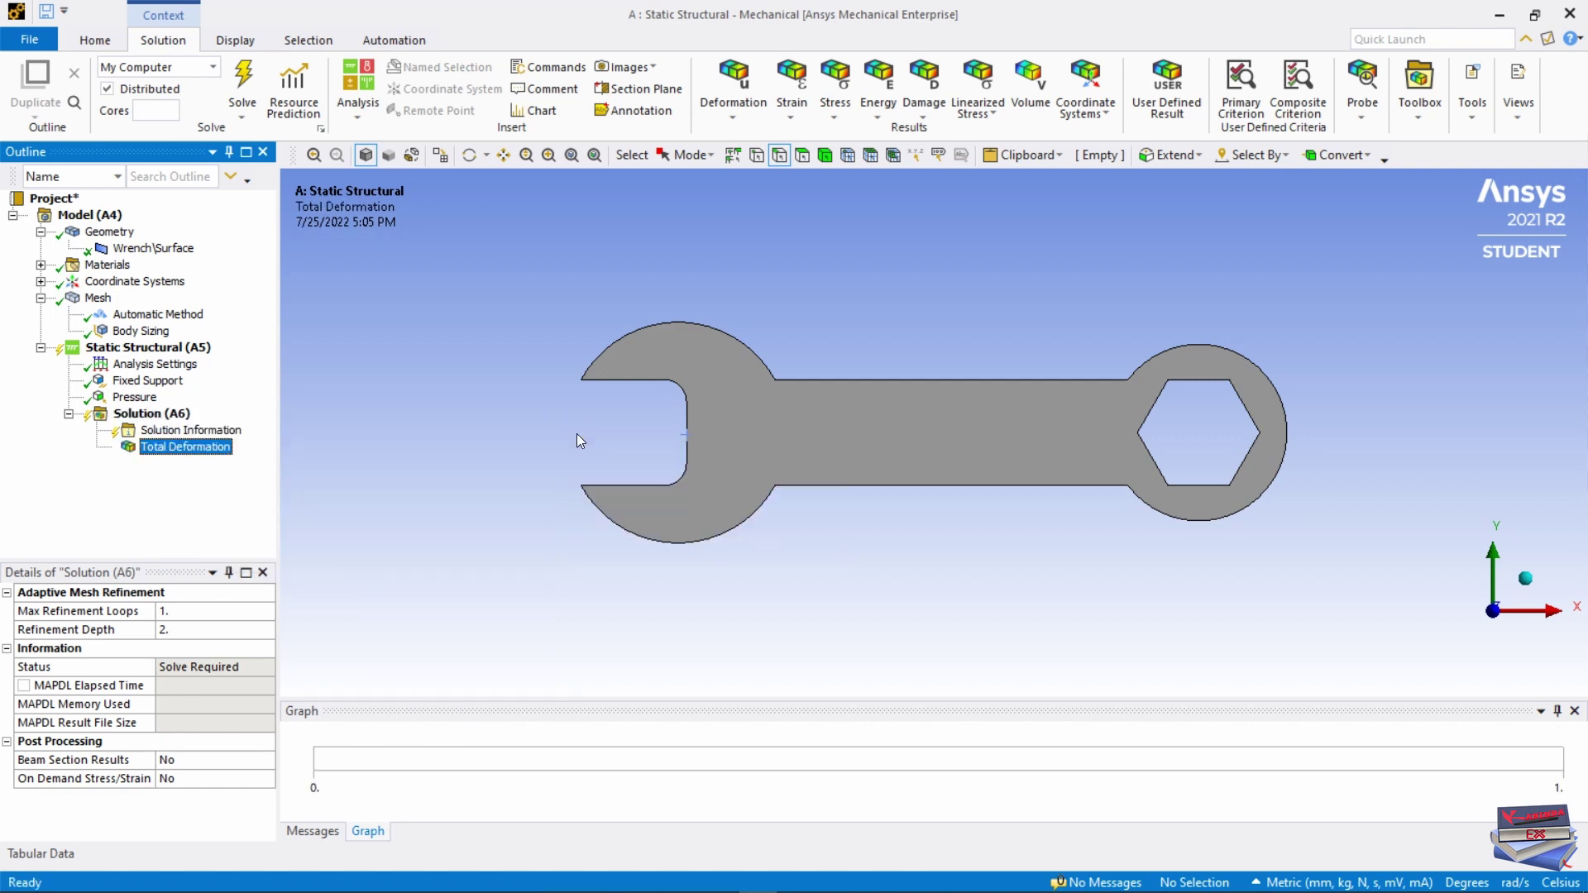
- Add an Equivalent (von-Mises) stress result and solve, giving a 159.73 MPa stress peak
{"action": "right_click", "coordinate": [152, 416]}
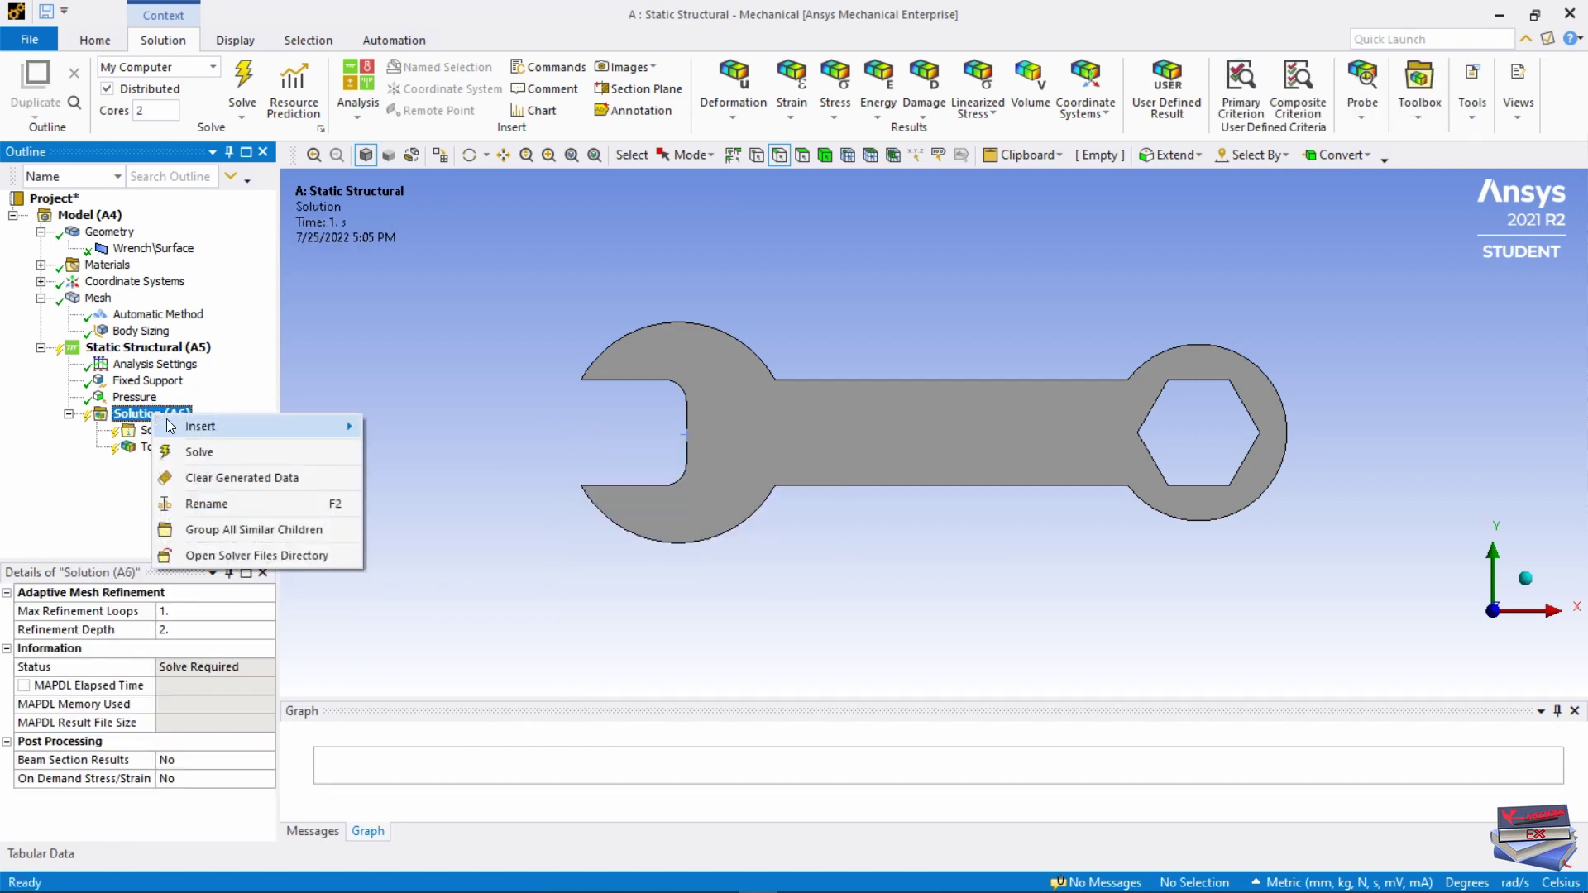
{"action": "mouse_move", "coordinate": [236, 428]}
{"action": "mouse_move", "coordinate": [433, 473]}
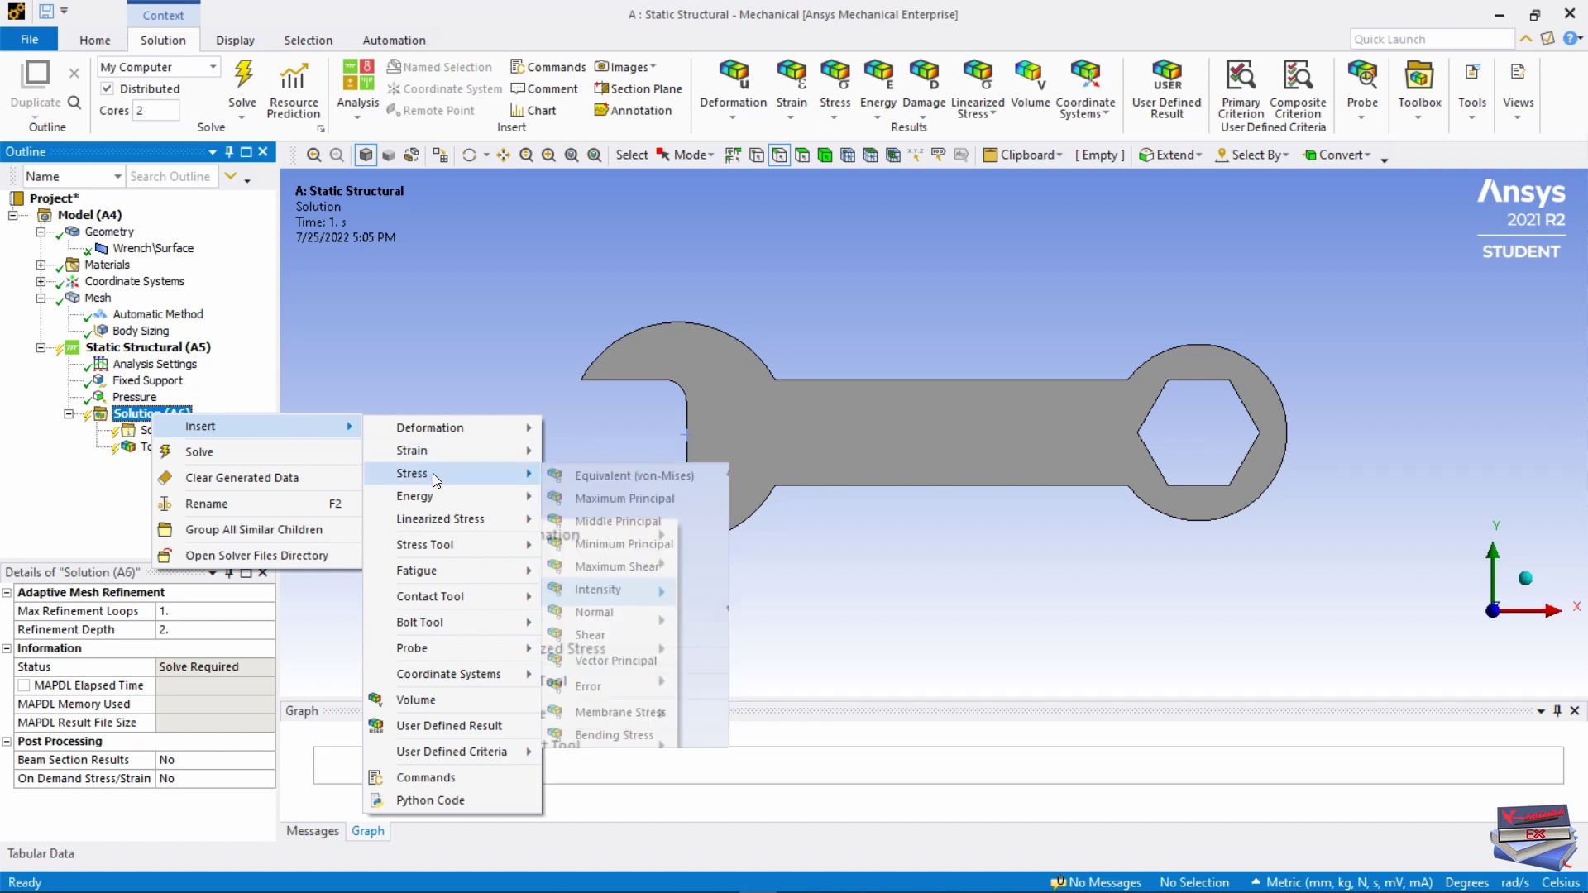
{"action": "left_click", "coordinate": [628, 478]}
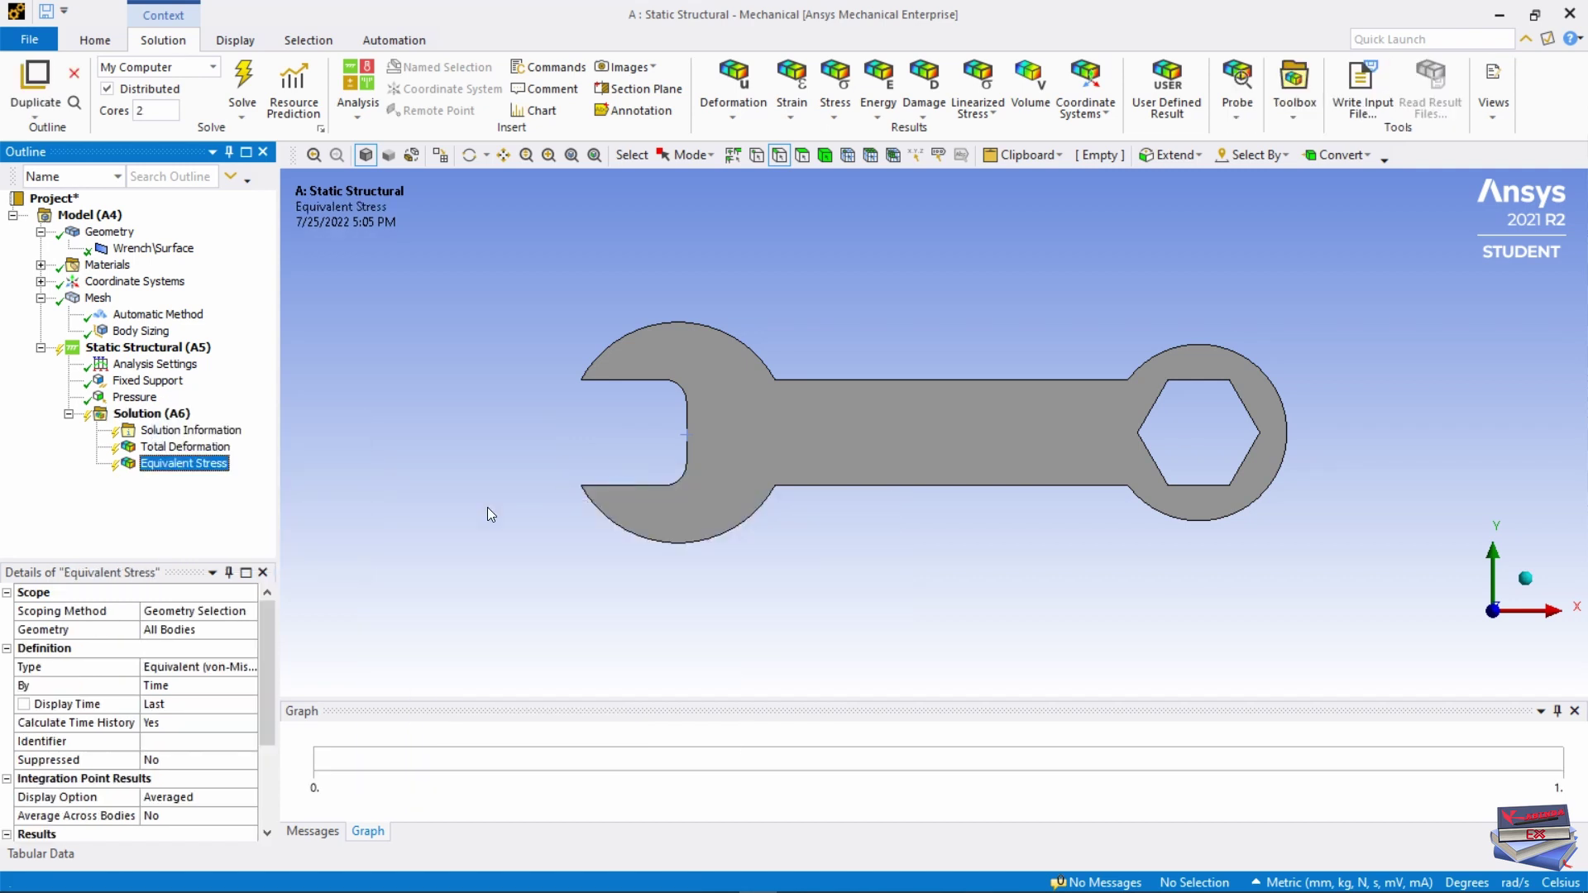
{"action": "left_click", "coordinate": [245, 86]}
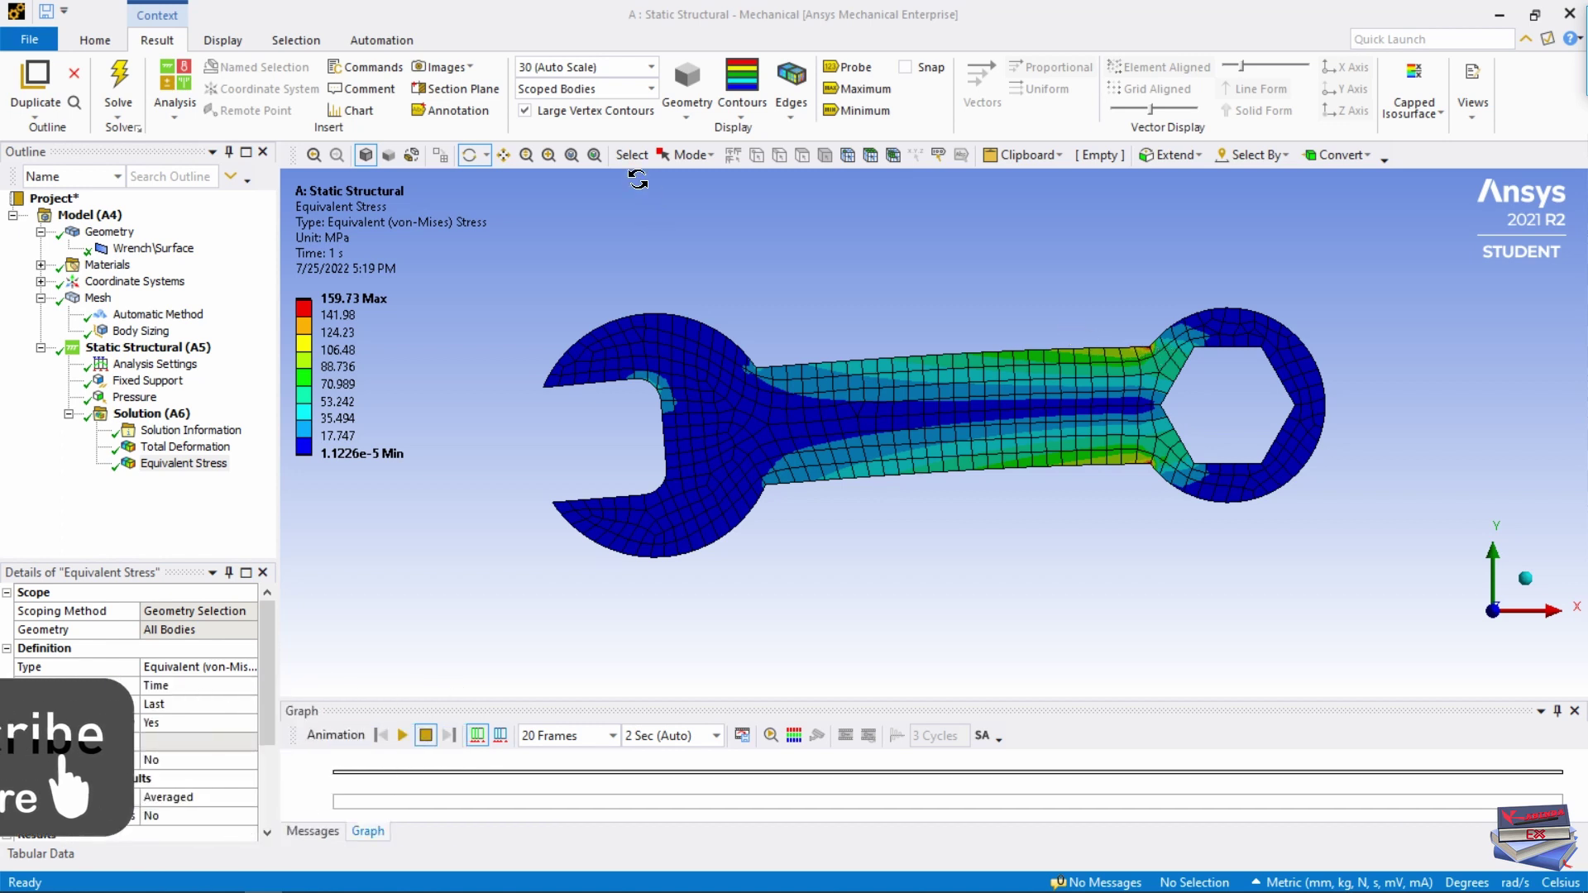
- Zoom in and rotate an isometric view to inspect the stress concentration at the hex head
{"action": "scroll", "coordinate": [1163, 355], "scroll_direction": "up", "scroll_amount": 3}
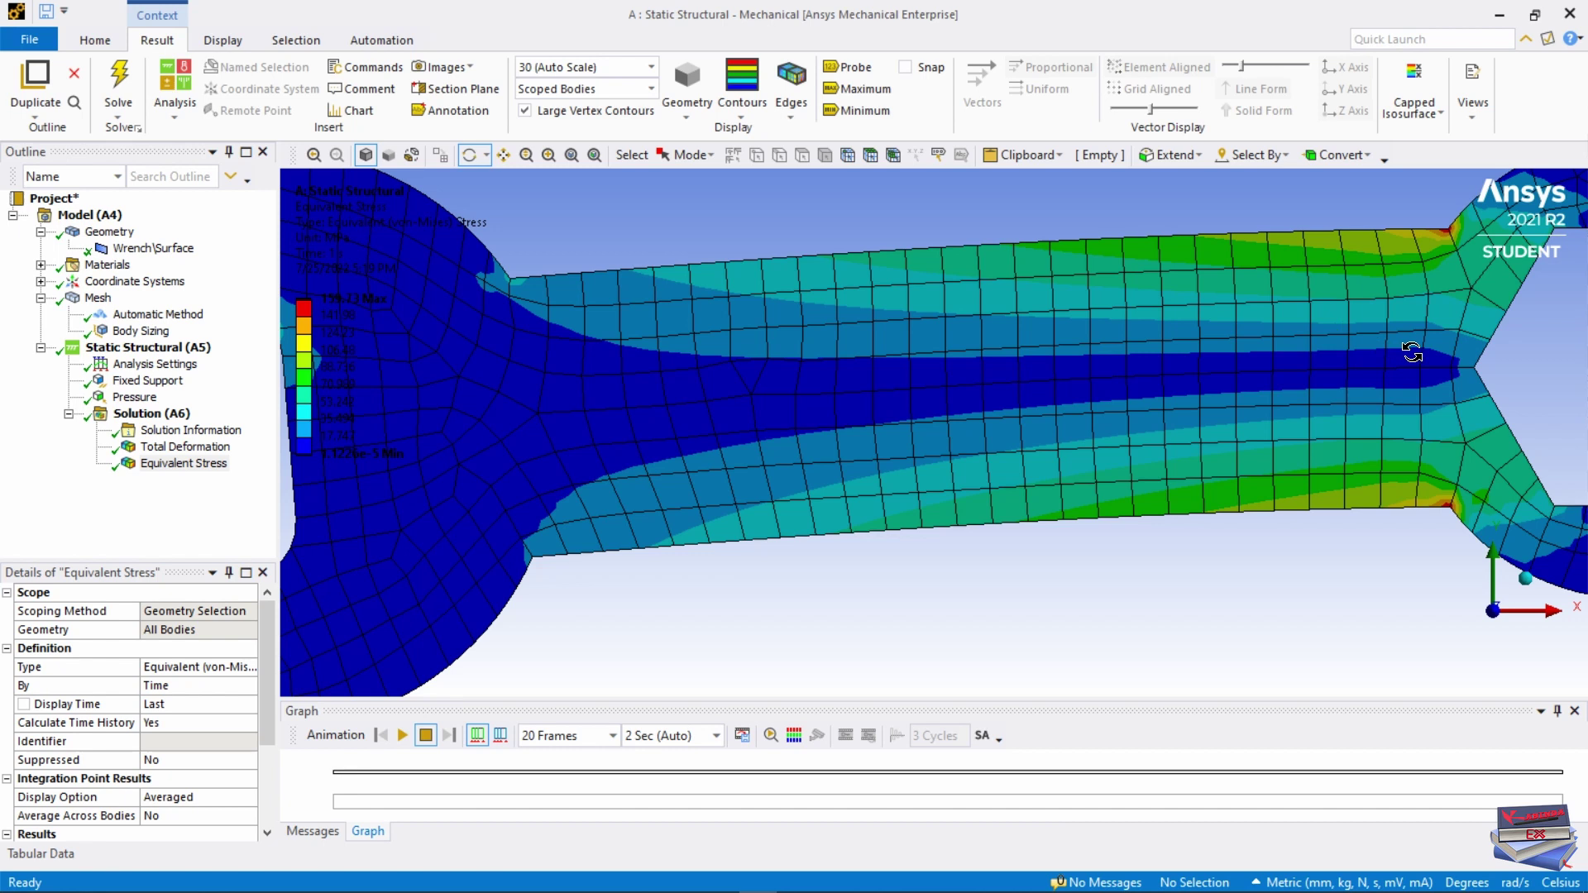
{"action": "scroll", "coordinate": [1158, 430], "scroll_direction": "down", "scroll_amount": 2}
{"action": "scroll", "coordinate": [1001, 502], "scroll_direction": "up", "scroll_amount": 2}
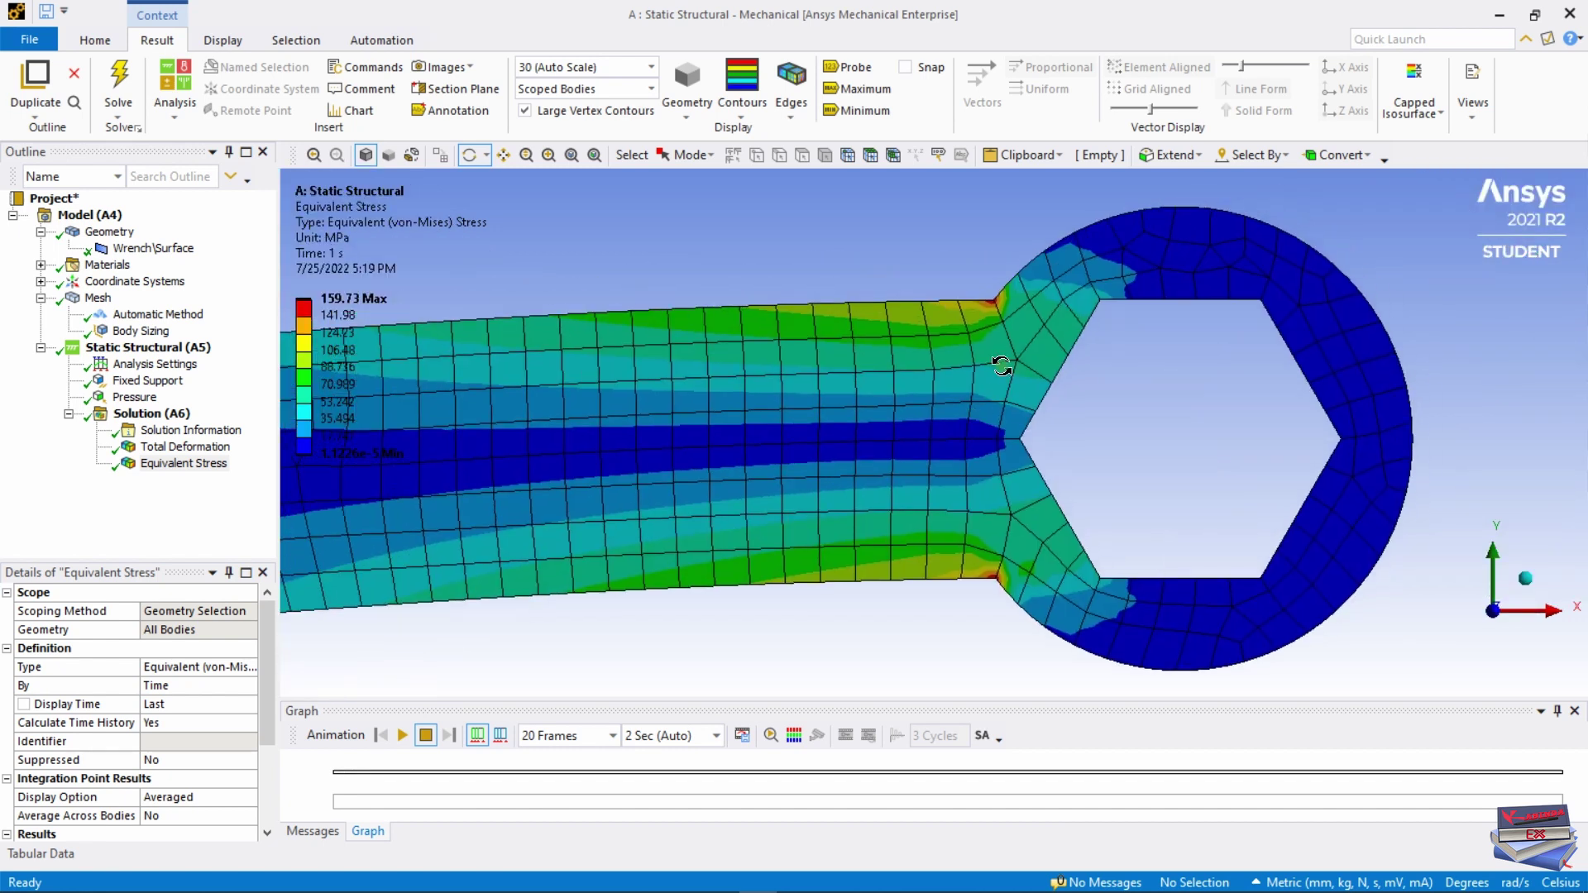
{"action": "right_click", "coordinate": [1208, 438]}
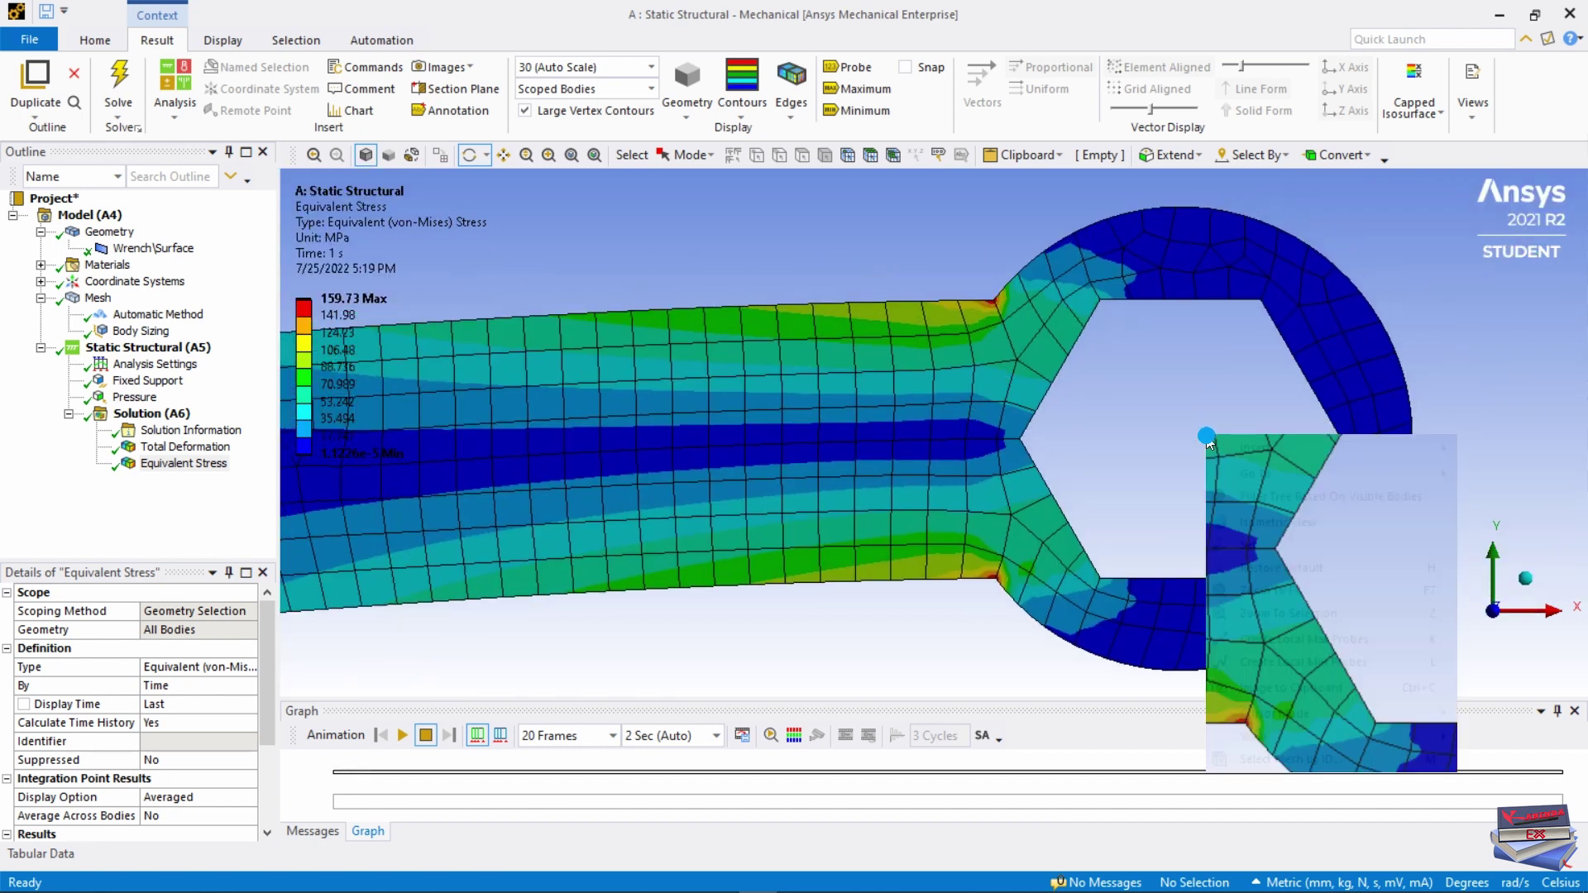
{"action": "left_click", "coordinate": [1264, 520]}
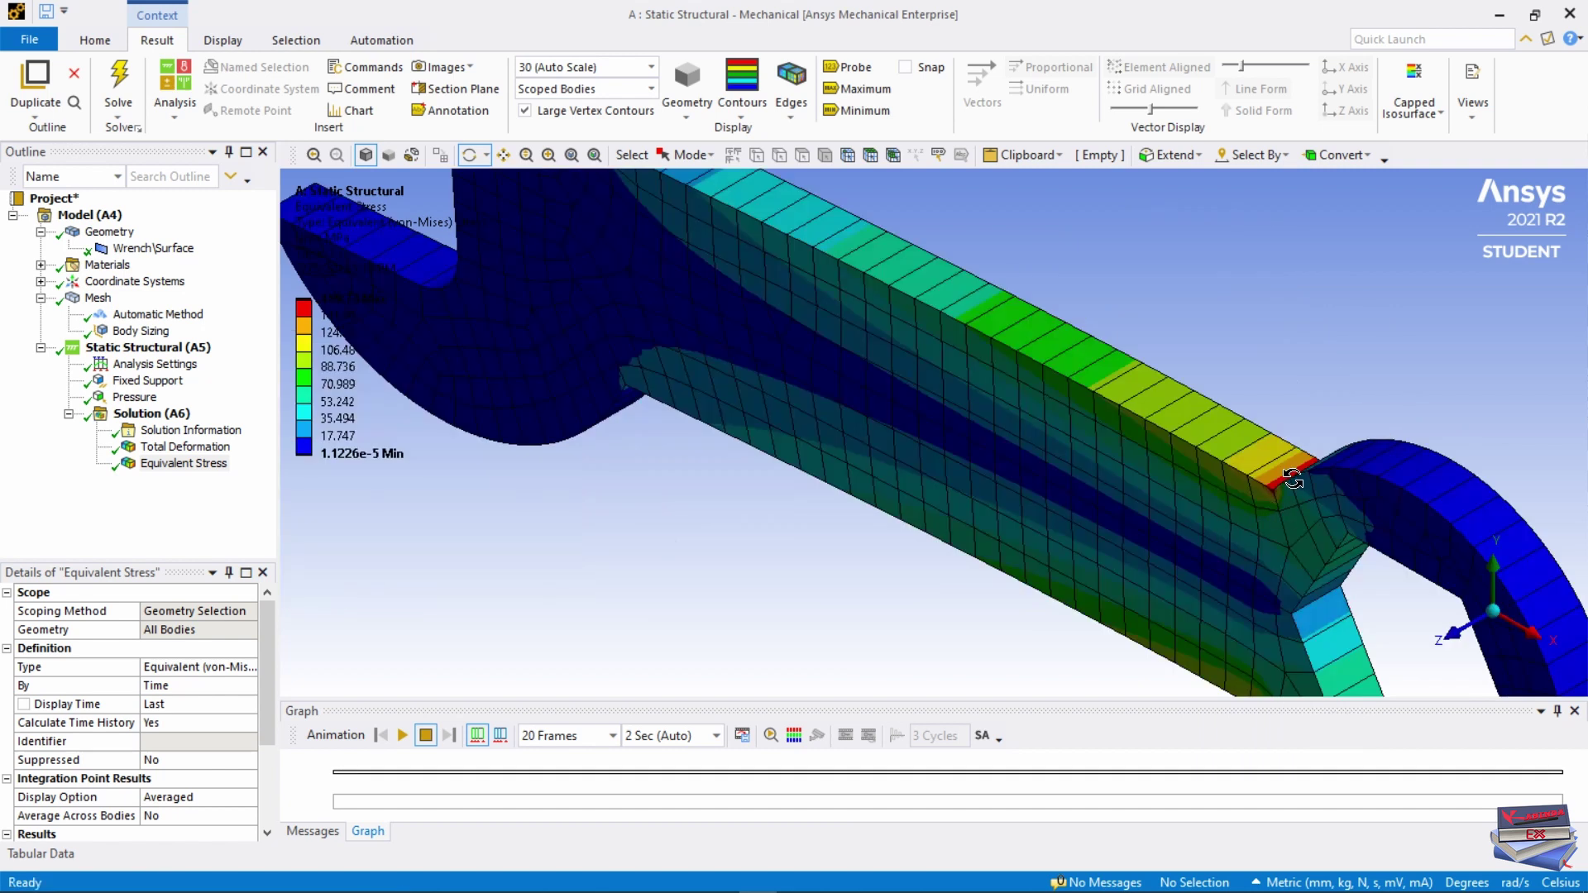
{"action": "left_click_drag", "start_coordinate": [1323, 554], "coordinate": [1257, 468]}
- Return to the front view with the whole wrench fitted on screen
{"action": "right_click", "coordinate": [1074, 381]}
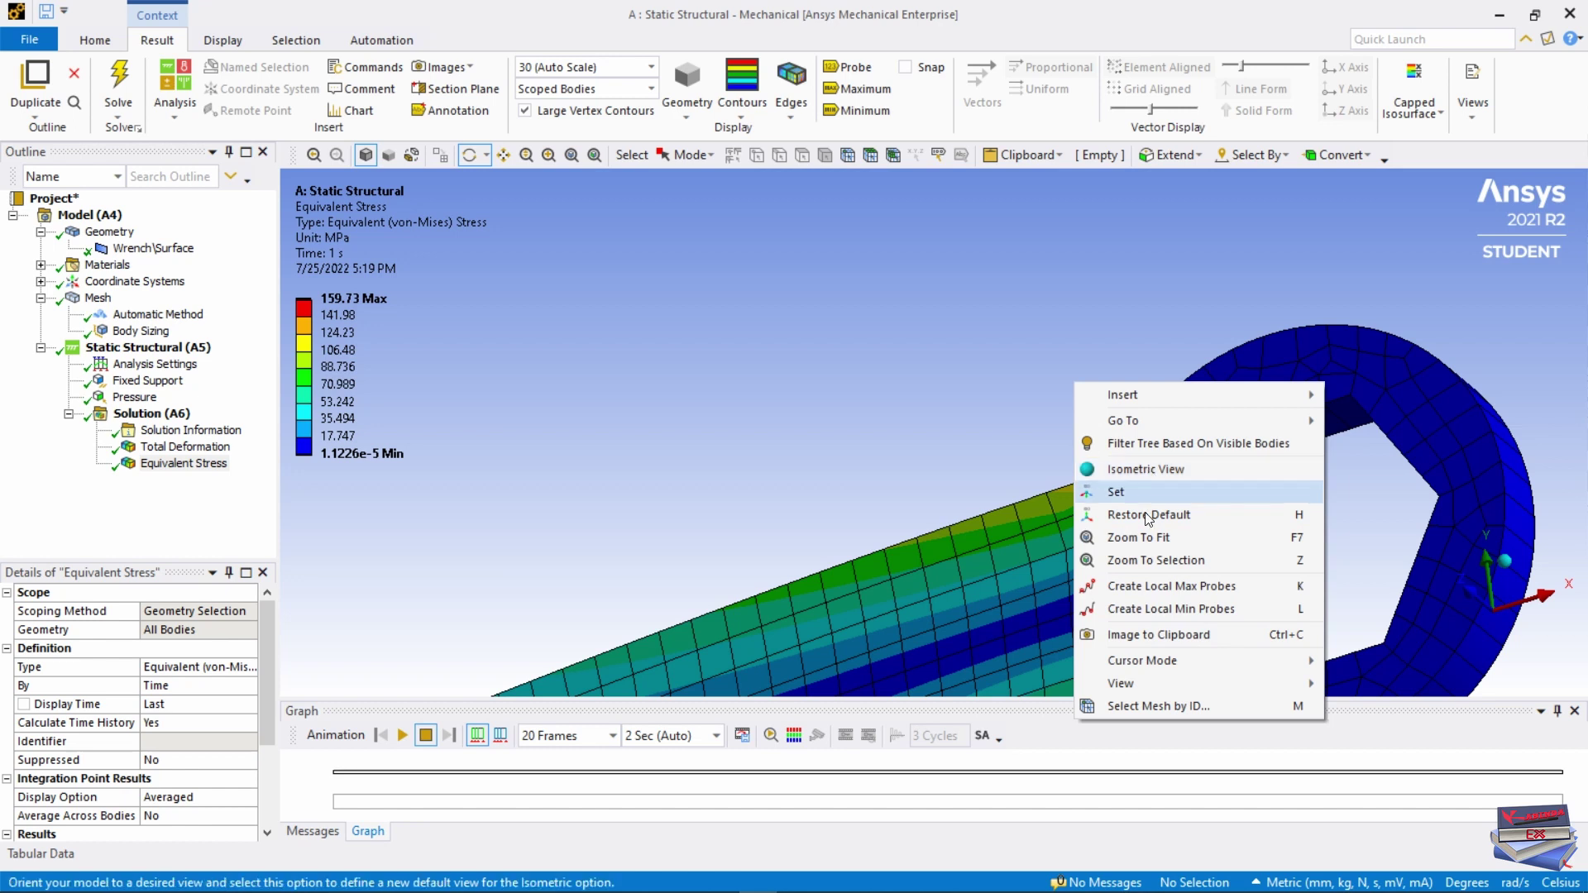
{"action": "mouse_move", "coordinate": [1317, 682]}
{"action": "left_click", "coordinate": [1381, 685]}
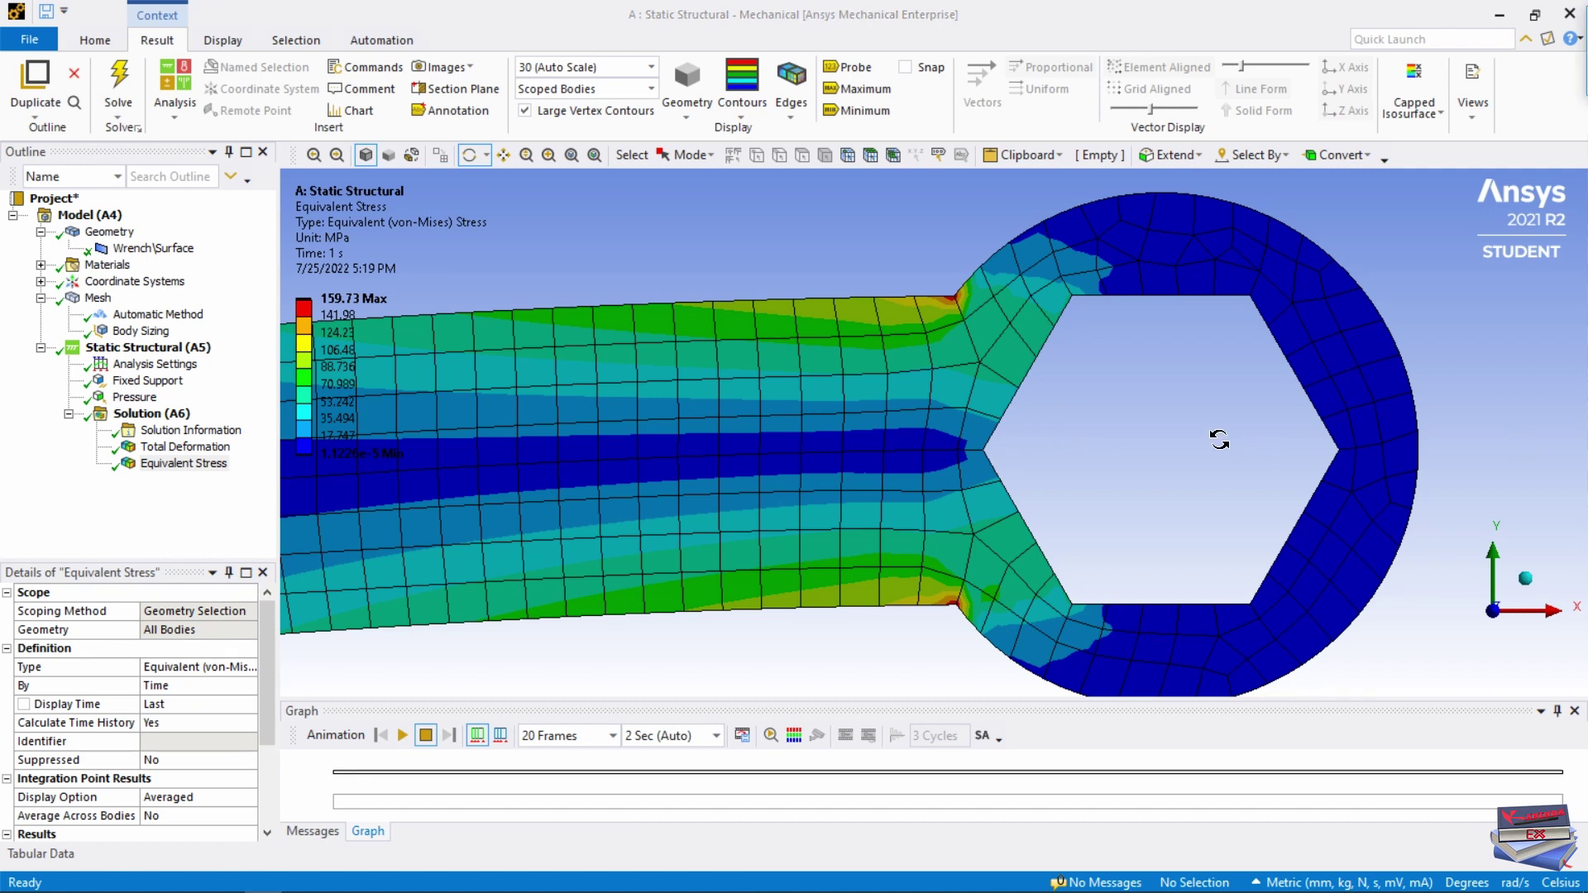
{"action": "left_click", "coordinate": [572, 154]}
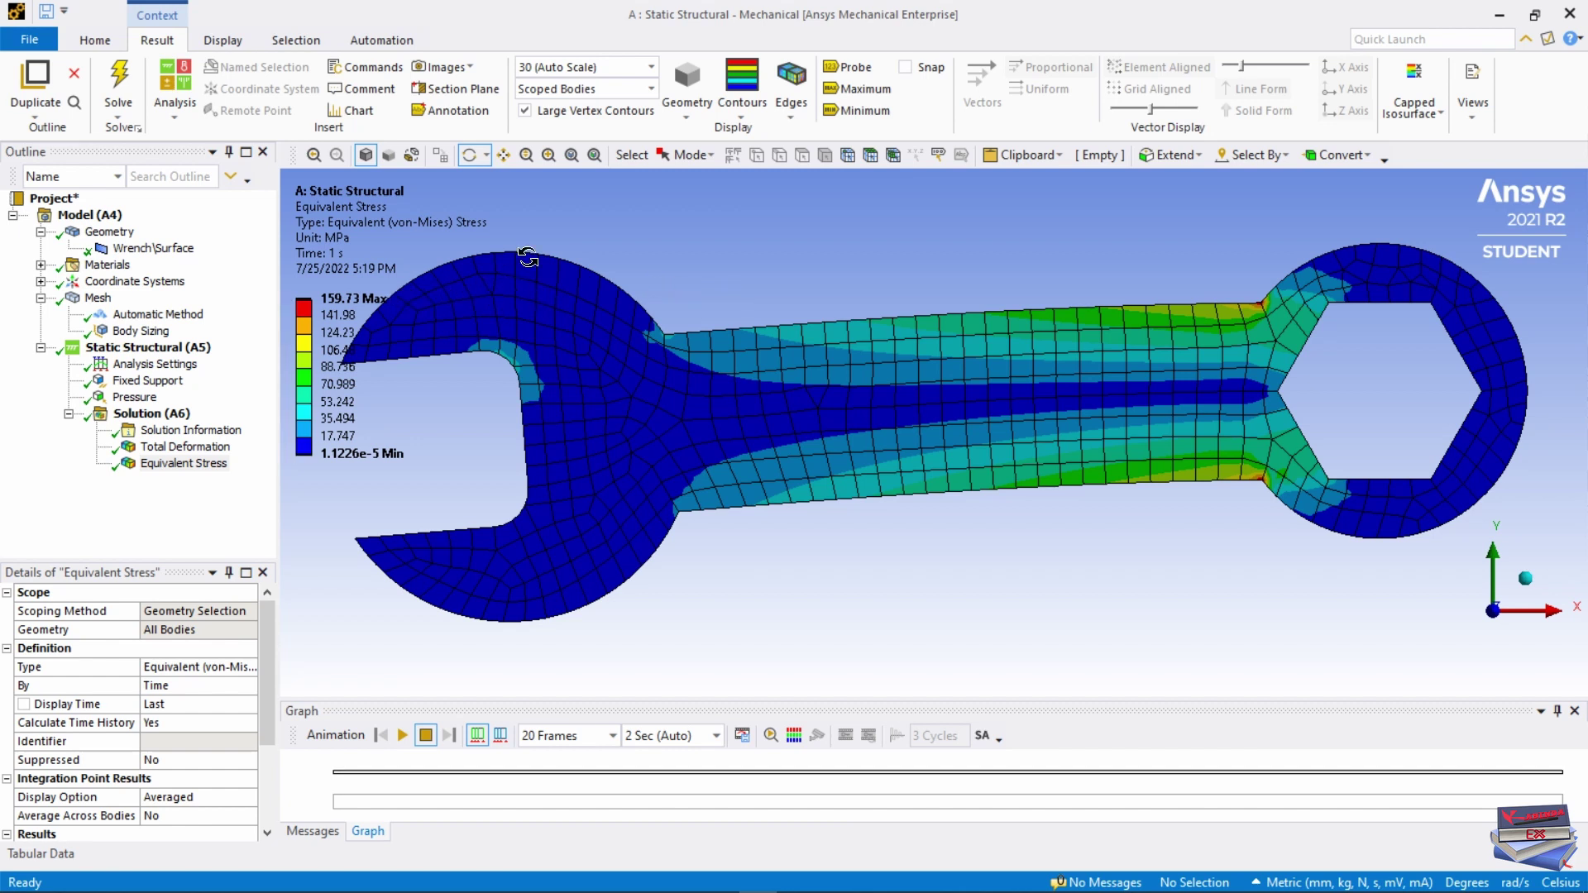
{"action": "left_click", "coordinate": [652, 66]}
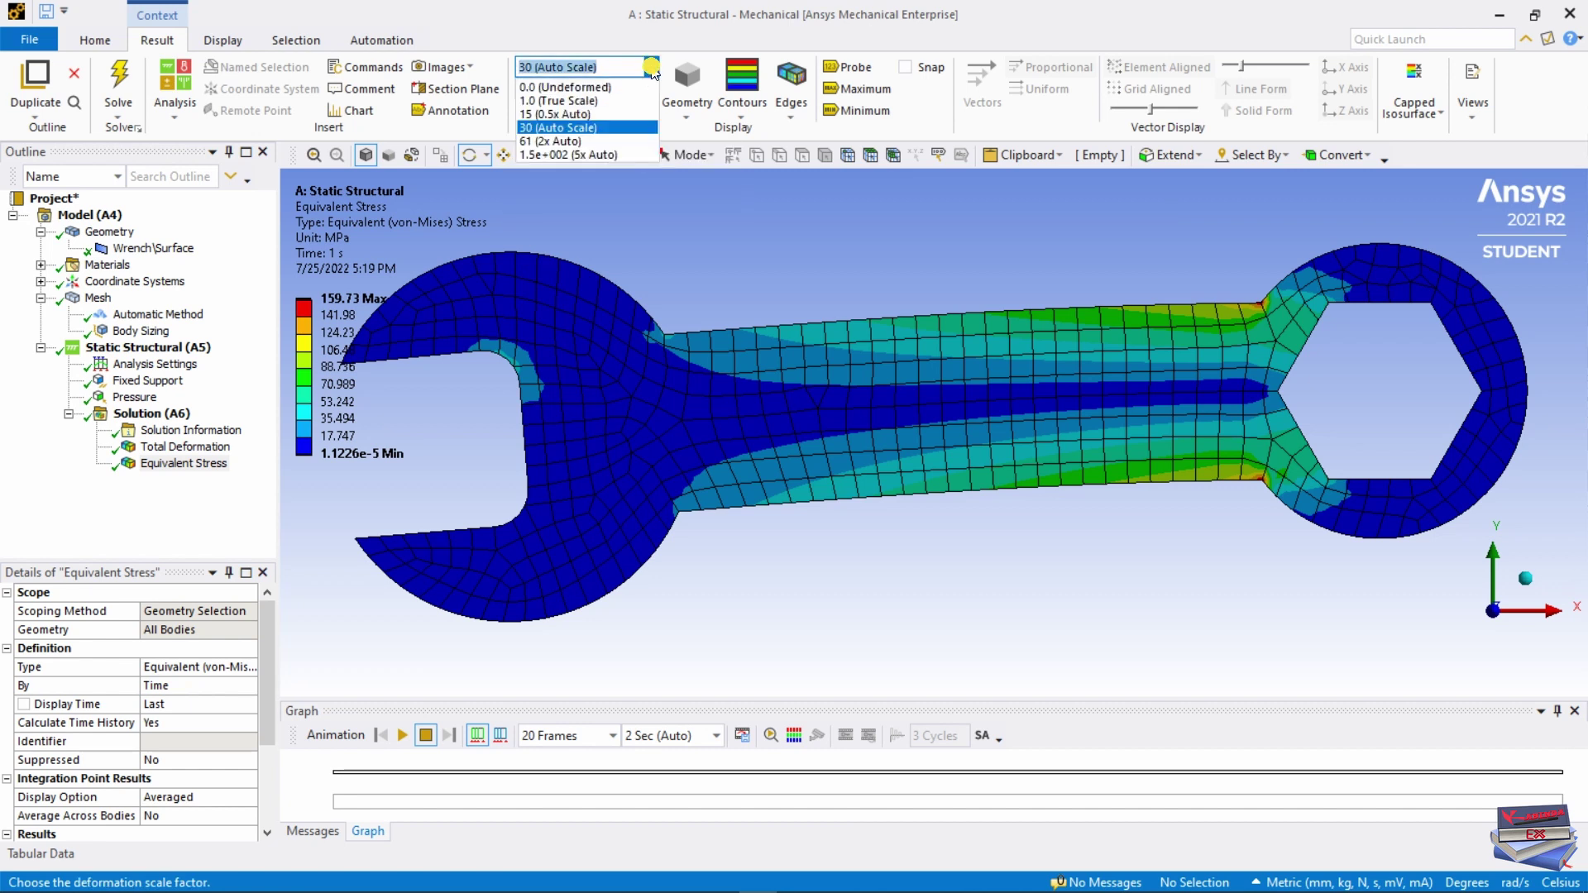
{"action": "left_click", "coordinate": [571, 101]}
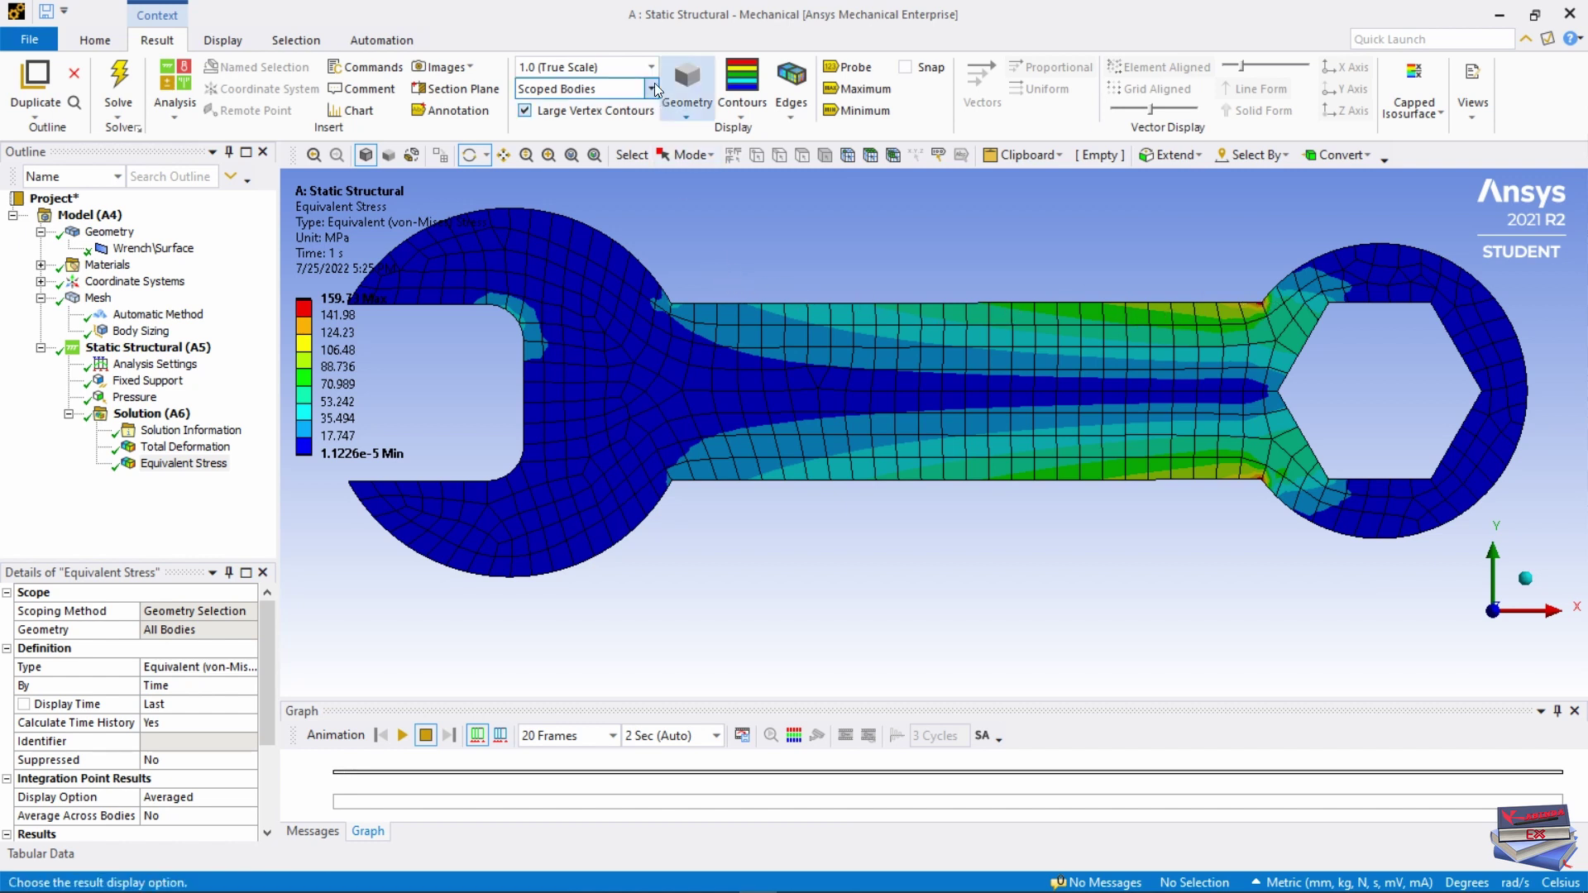
{"action": "left_click", "coordinate": [652, 68]}
{"action": "left_click", "coordinate": [579, 128]}
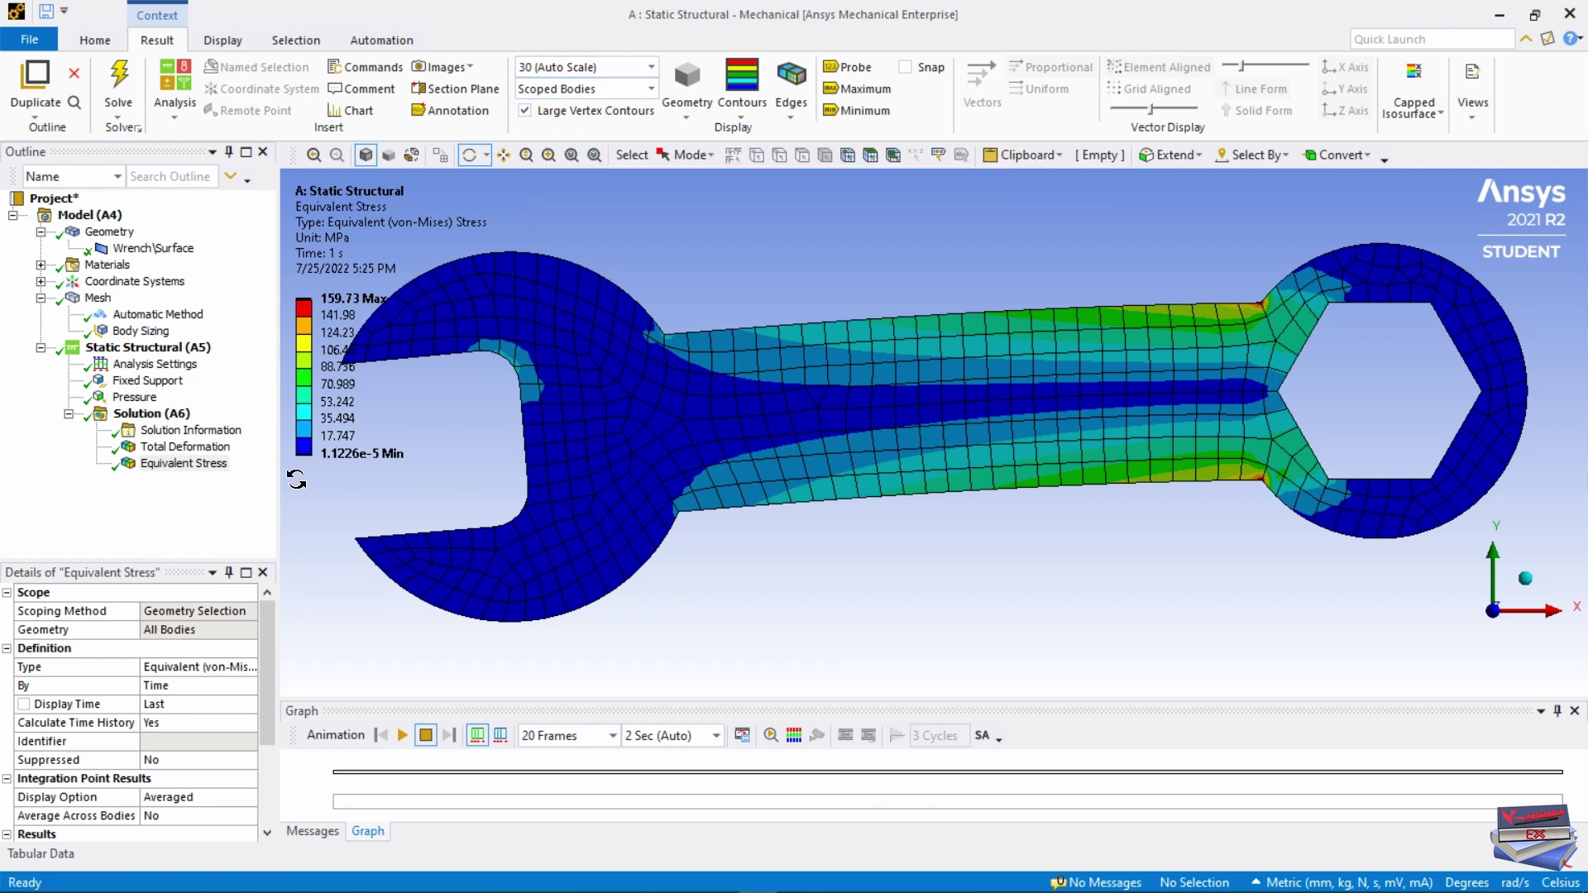
- Show the Total Deformation result, peaking at 0.13843 mm at the jaw, at 1.0 (True Scale)
{"action": "left_click", "coordinate": [186, 447]}
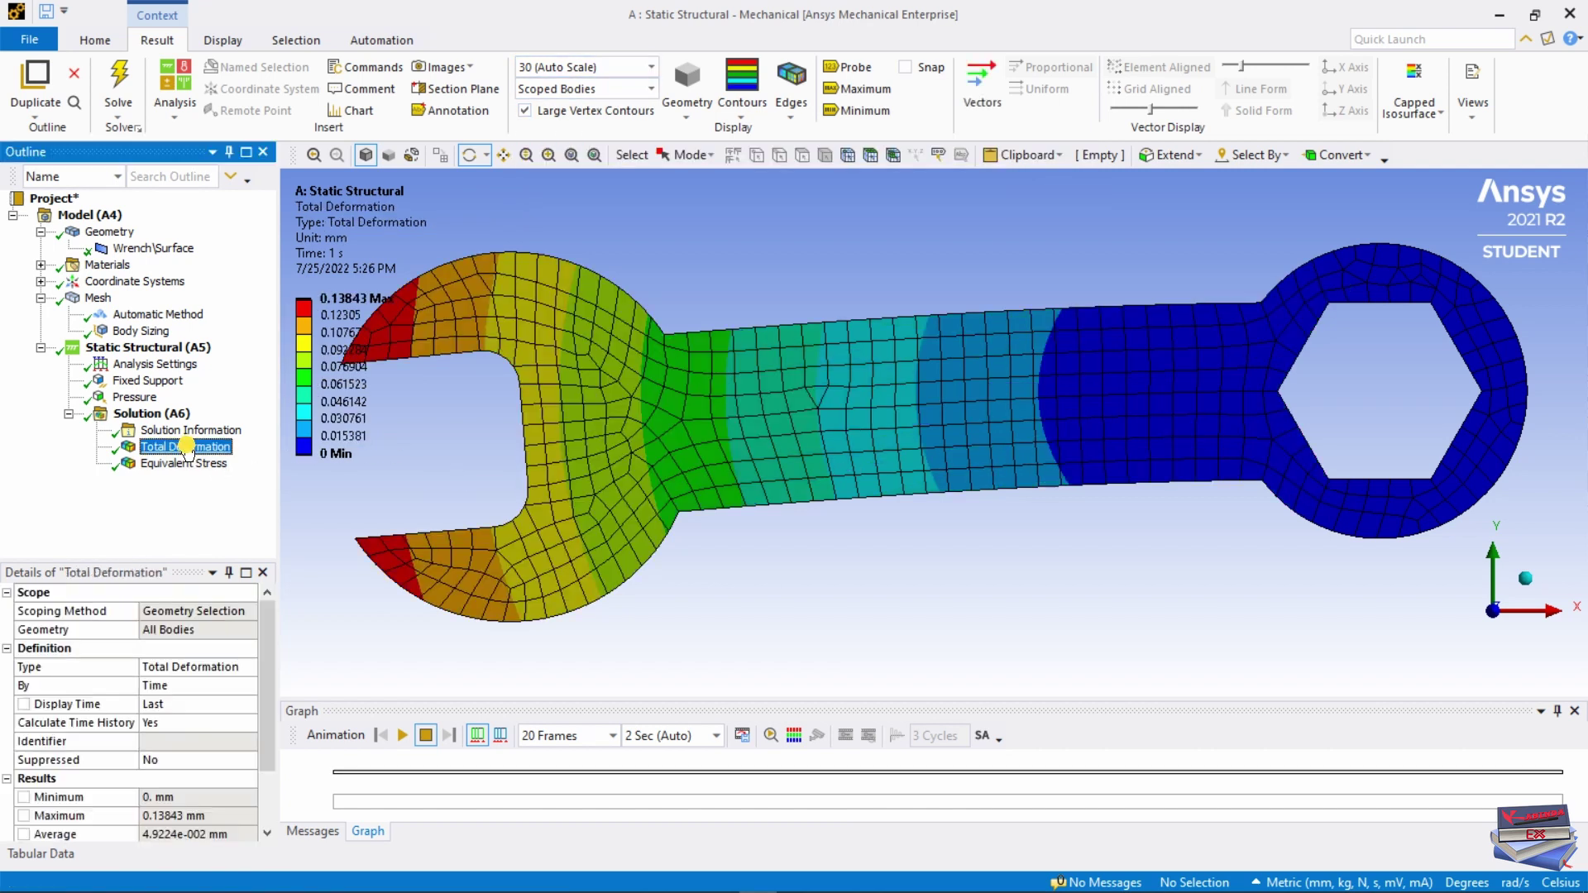
{"action": "left_click_drag", "start_coordinate": [910, 463], "coordinate": [1004, 499]}
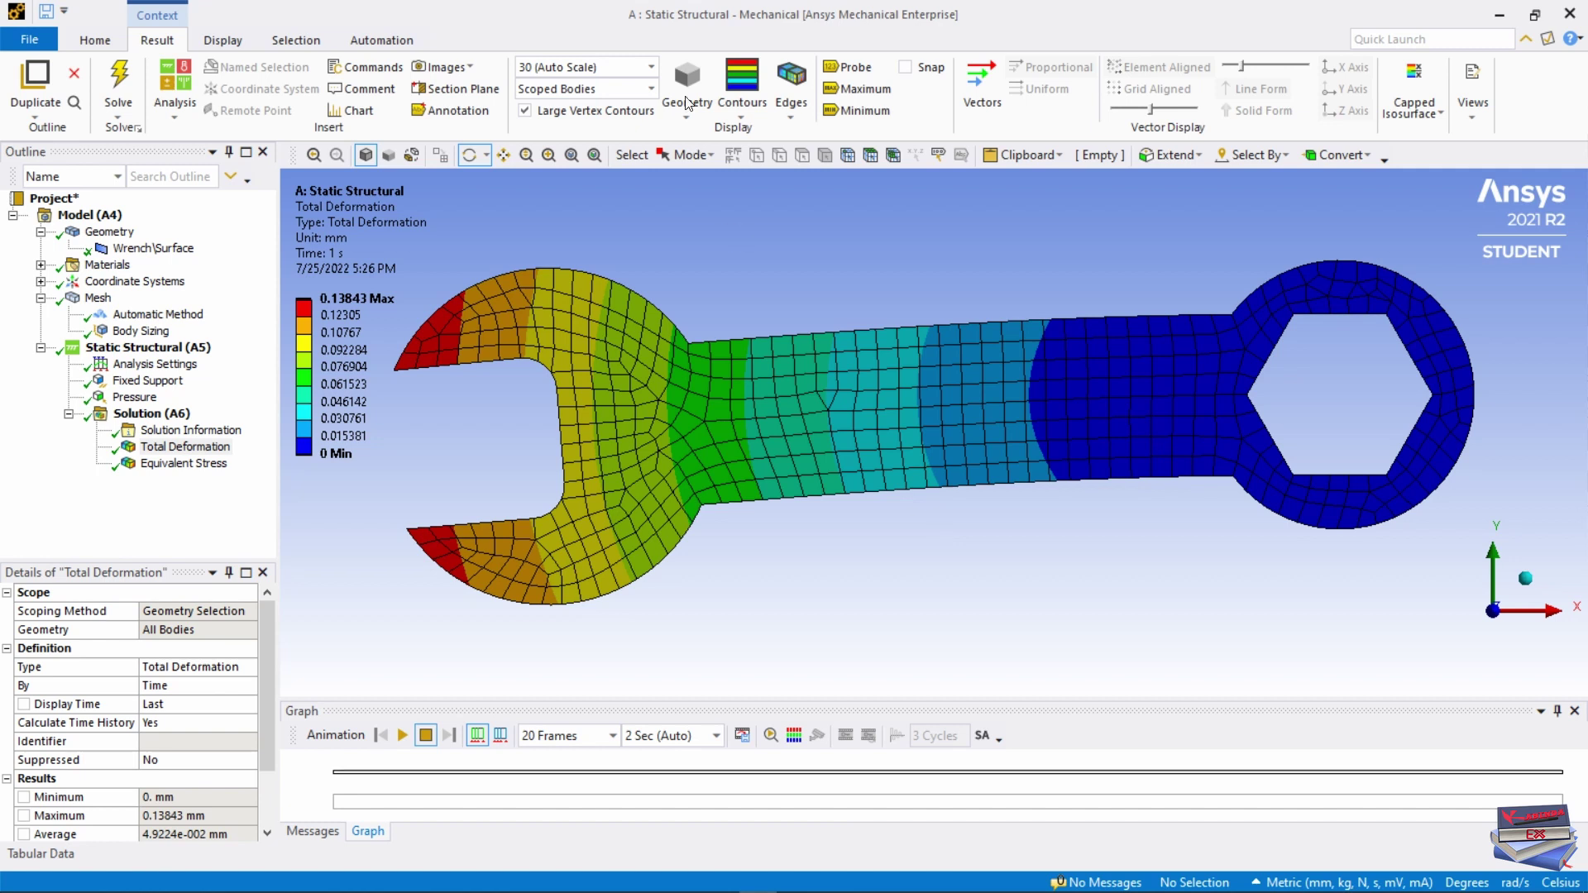
{"action": "left_click", "coordinate": [652, 66]}
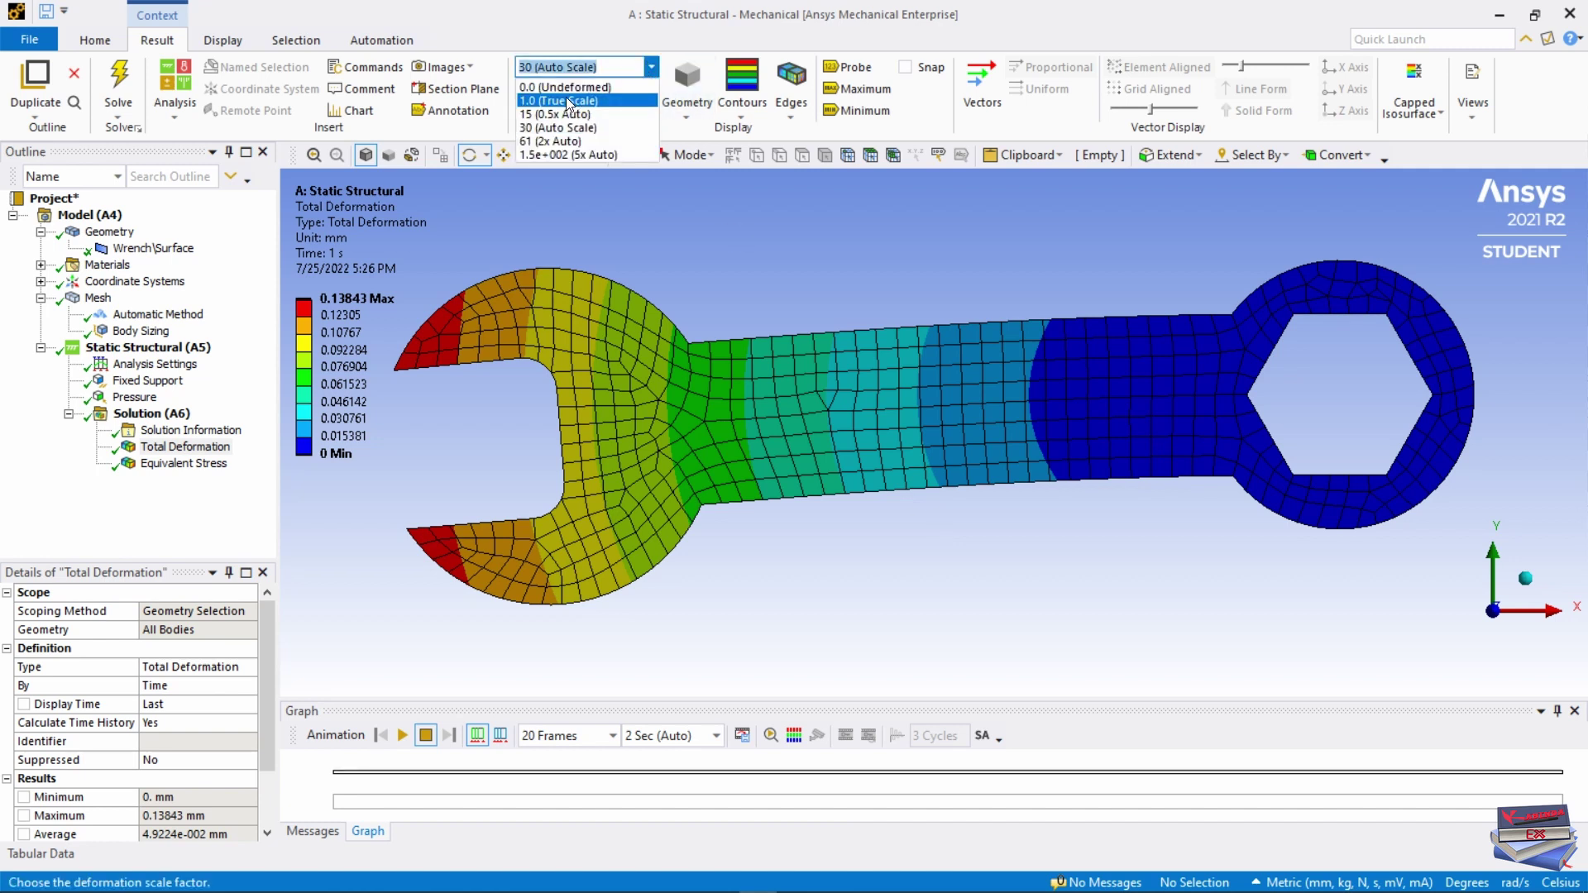
{"action": "left_click", "coordinate": [563, 100]}
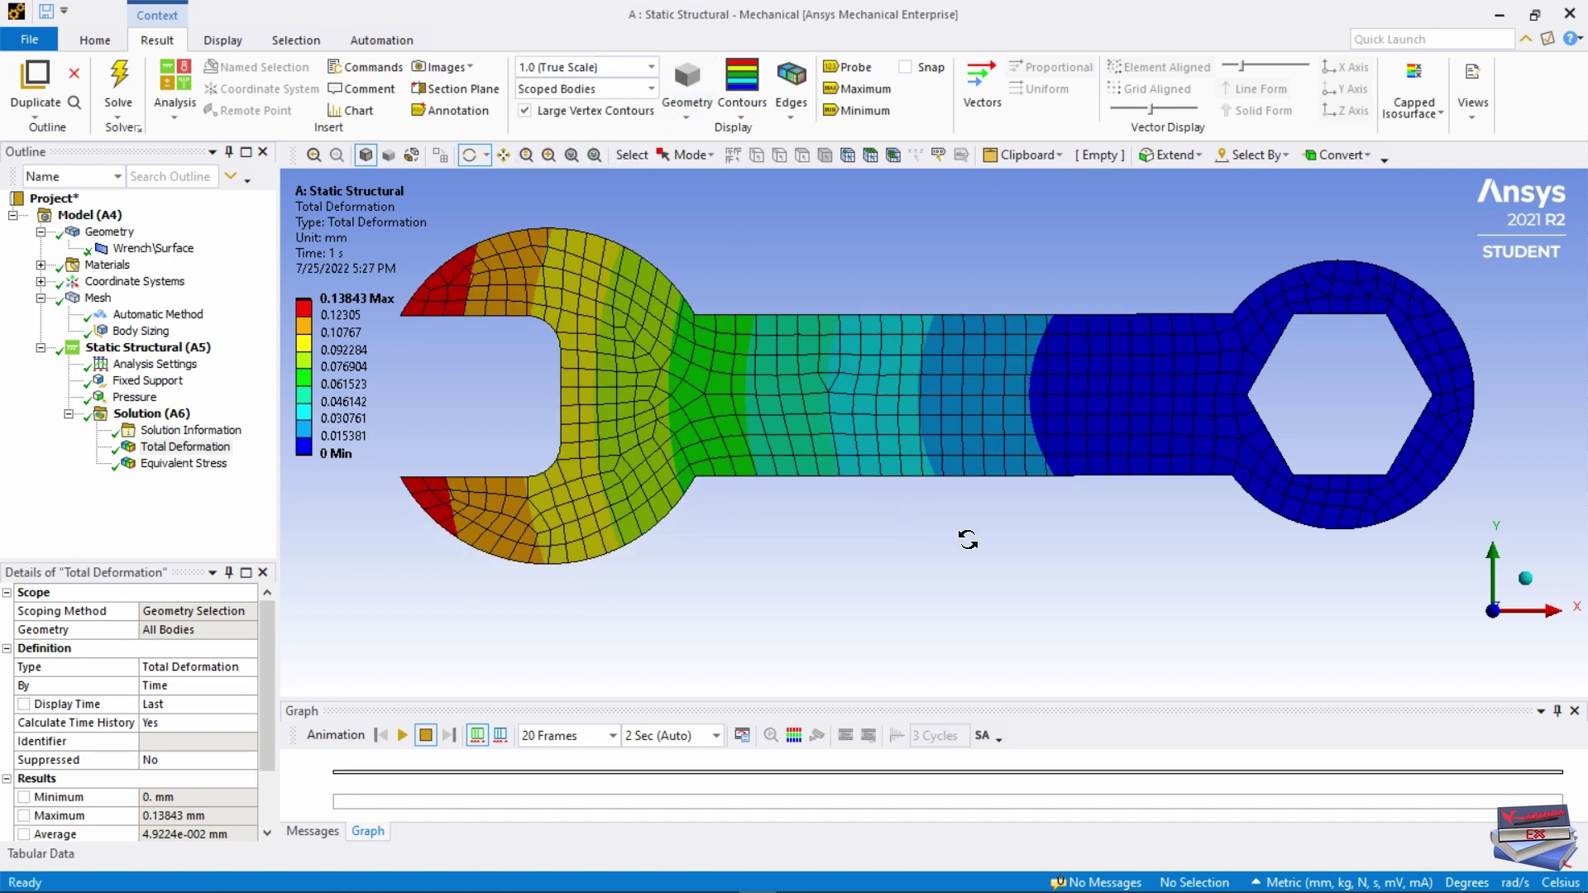